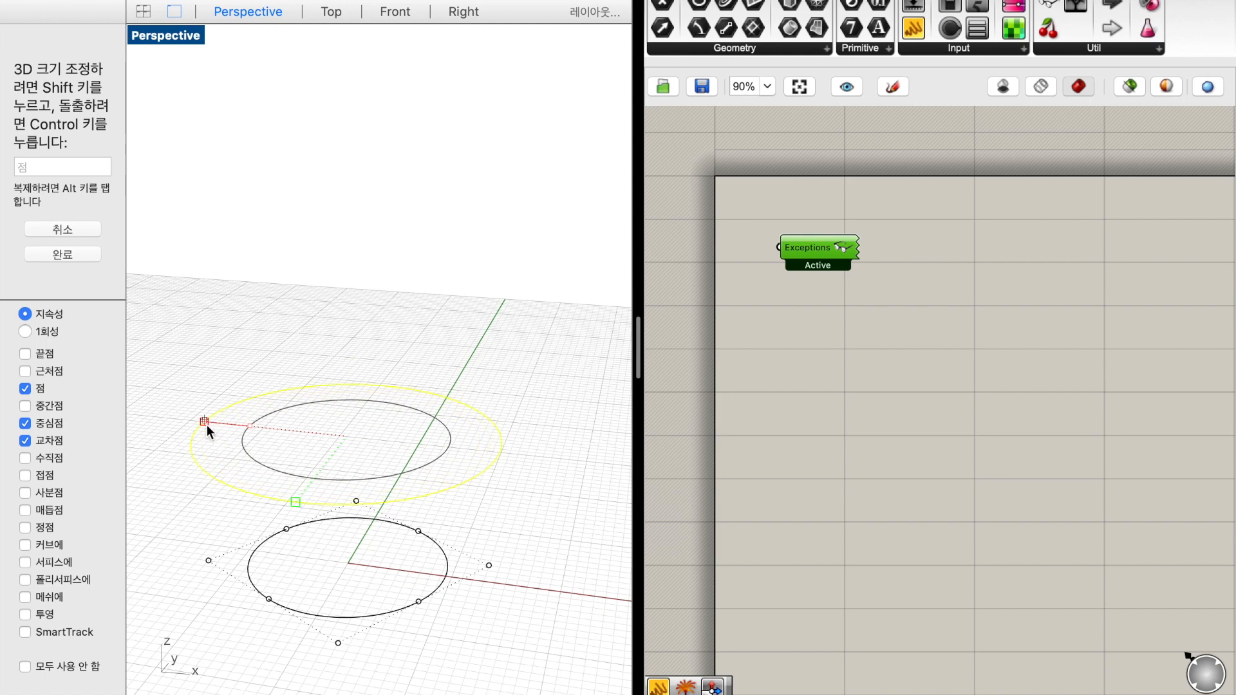
# Copy the enlarged middle circle straight up and scale the copy down as the vase's top profile
pyautogui.moveTo(346, 362); pyautogui.dragTo(361, 152)
pyautogui.moveTo(205, 222); pyautogui.dragTo(266, 225)
pyautogui.press('Escape')
pyautogui.press('Escape')
# Loft the three circles with the Loose style and cross-section curves rebuilt with 12 control points
pyautogui.moveTo(463, 279); pyautogui.dragTo(474, 276, button='right')
pyautogui.moveTo(539, 621); pyautogui.dragTo(329, 152)
pyautogui.write('loft')
pyautogui.press('Return')
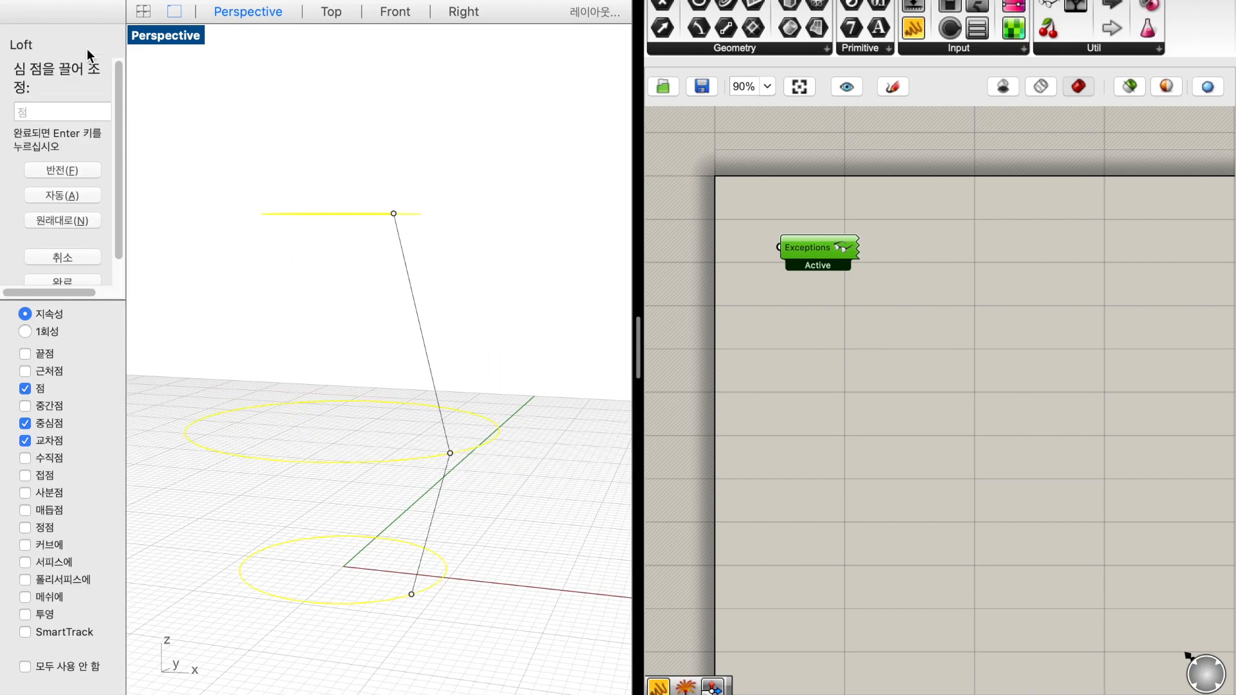
pyautogui.press('Return')
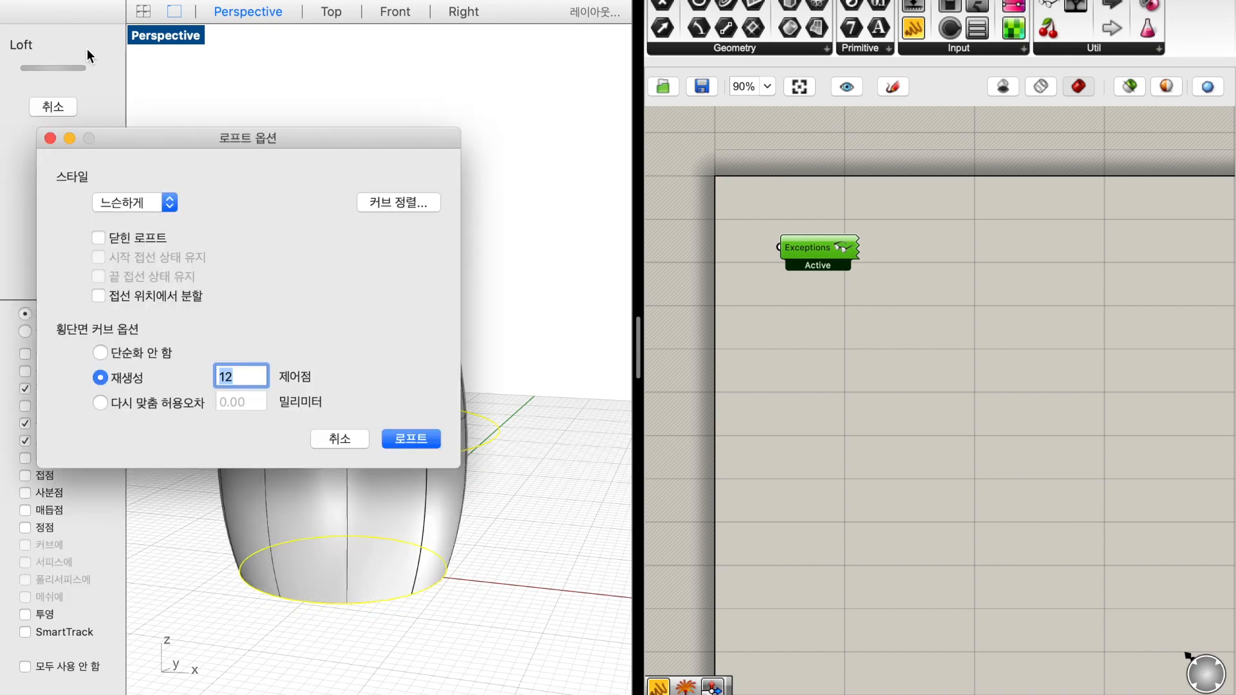
pyautogui.press('Return')
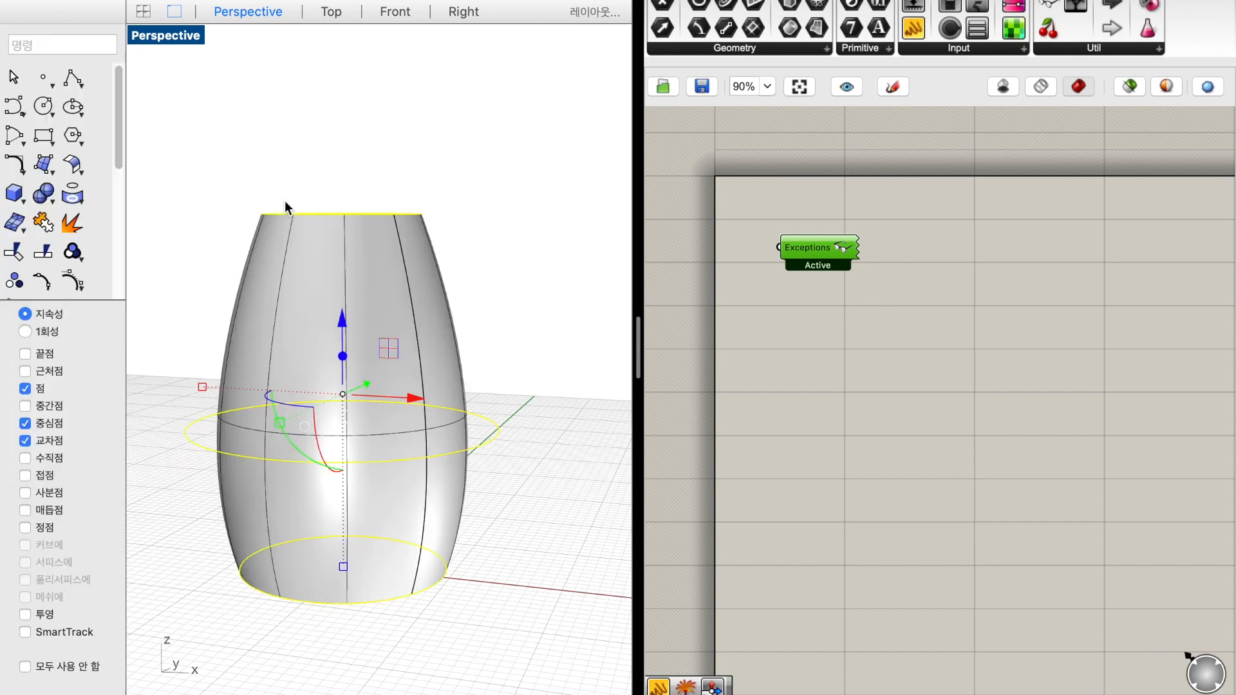
# Select all the profile curves with SelCrv and delete them
pyautogui.scroll(-2, 409, 254)
pyautogui.scroll(-2, 481, 342)
pyautogui.moveTo(481, 342); pyautogui.dragTo(500, 335, button='right')
pyautogui.click(518, 333)
pyautogui.write('c')
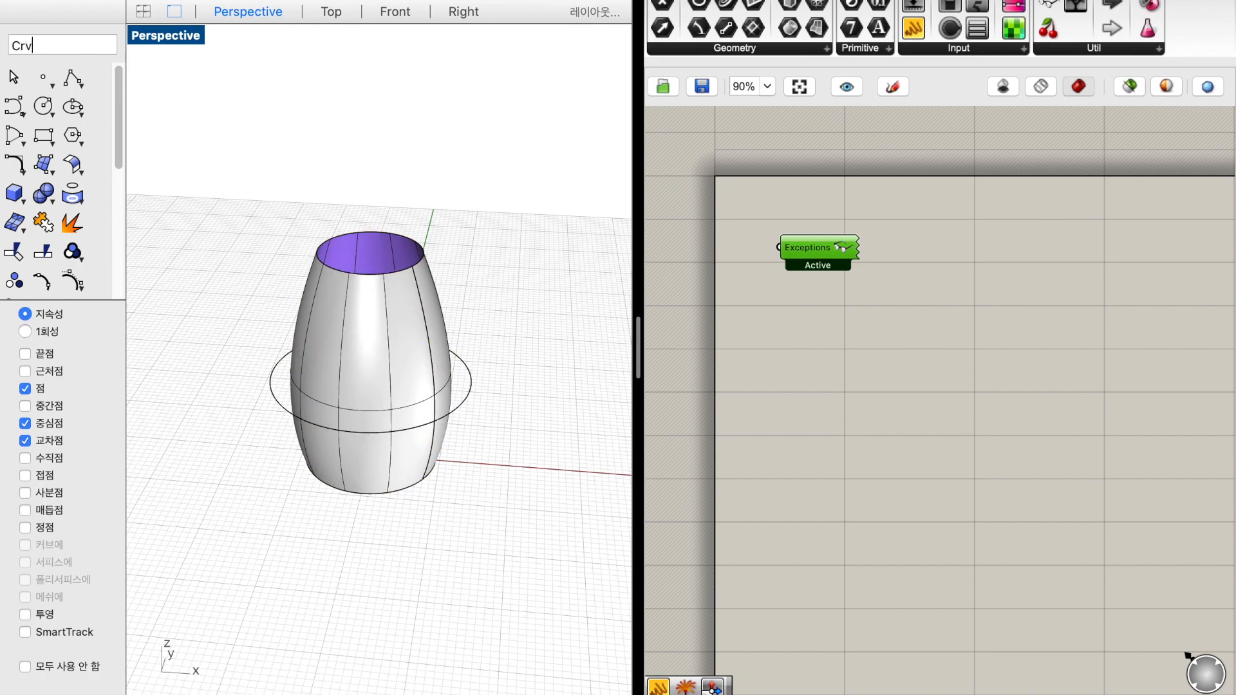
pyautogui.write('rv')
pyautogui.press('Return')
pyautogui.press('Escape')
pyautogui.write('SelCrv')
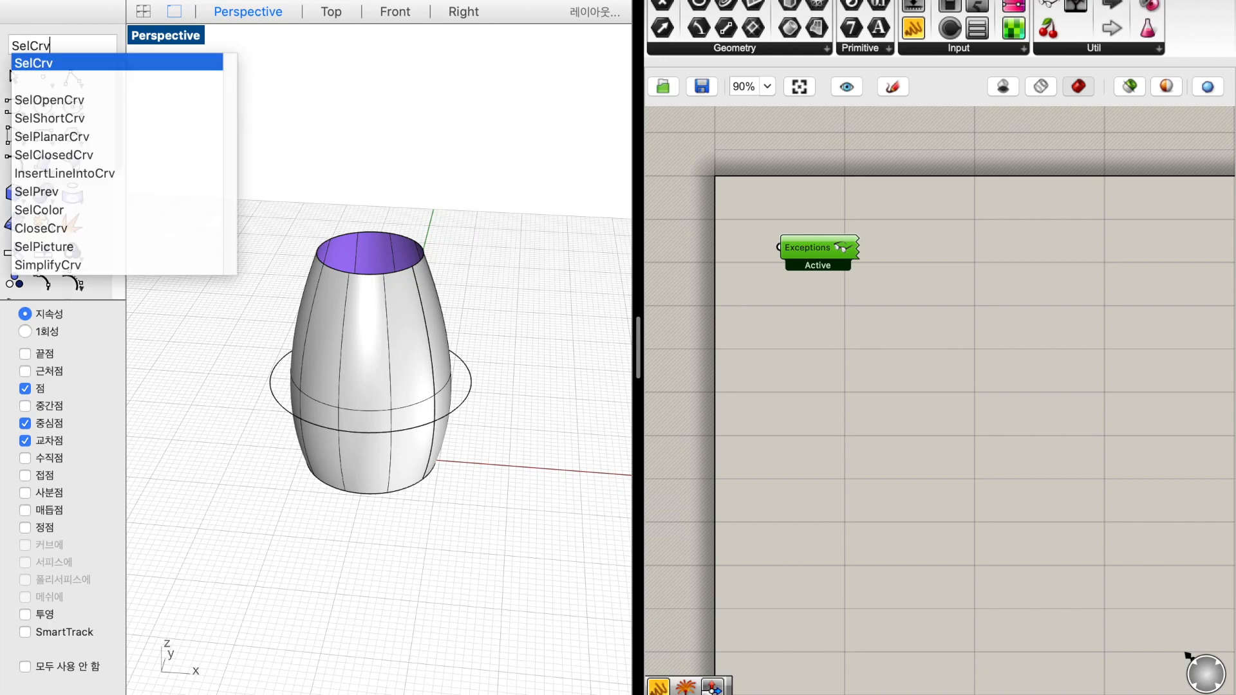
pyautogui.press('Return')
pyautogui.press('Delete')
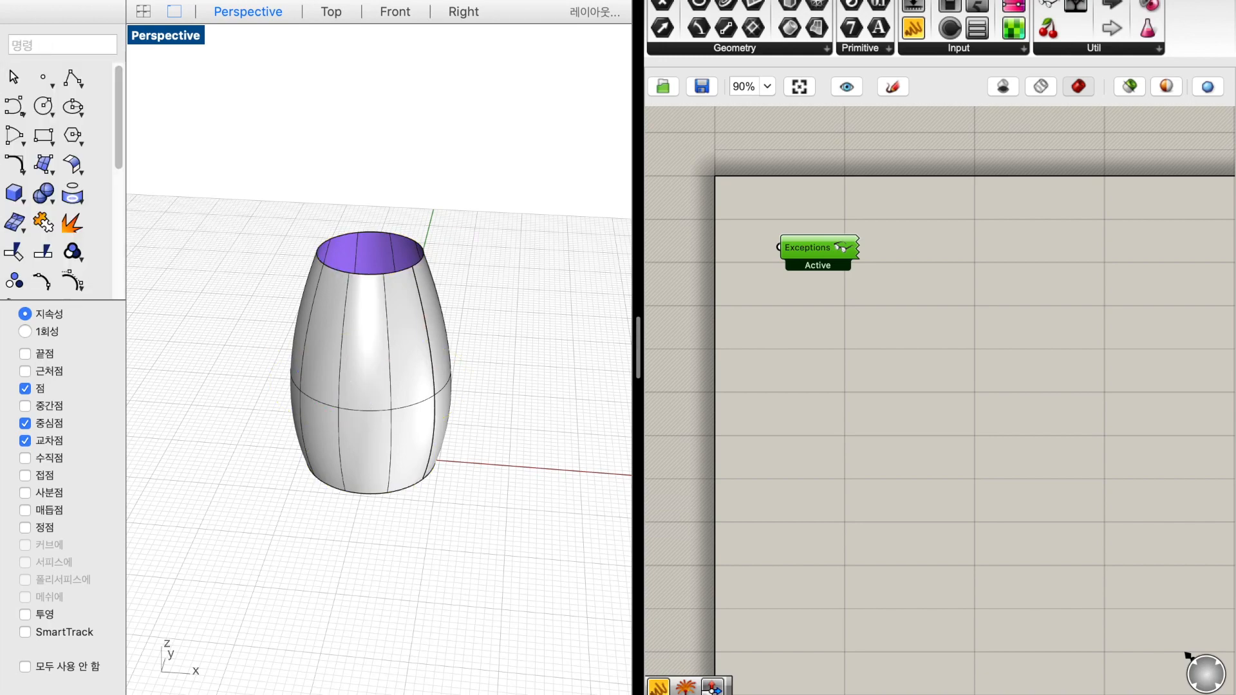
# Rebuild the lofted surface with 6 points and degree 3 in both U and V, deleting the input
pyautogui.moveTo(412, 244); pyautogui.dragTo(403, 282, button='right')
pyautogui.click(394, 304)
pyautogui.write('rebuild')
pyautogui.press('Return')
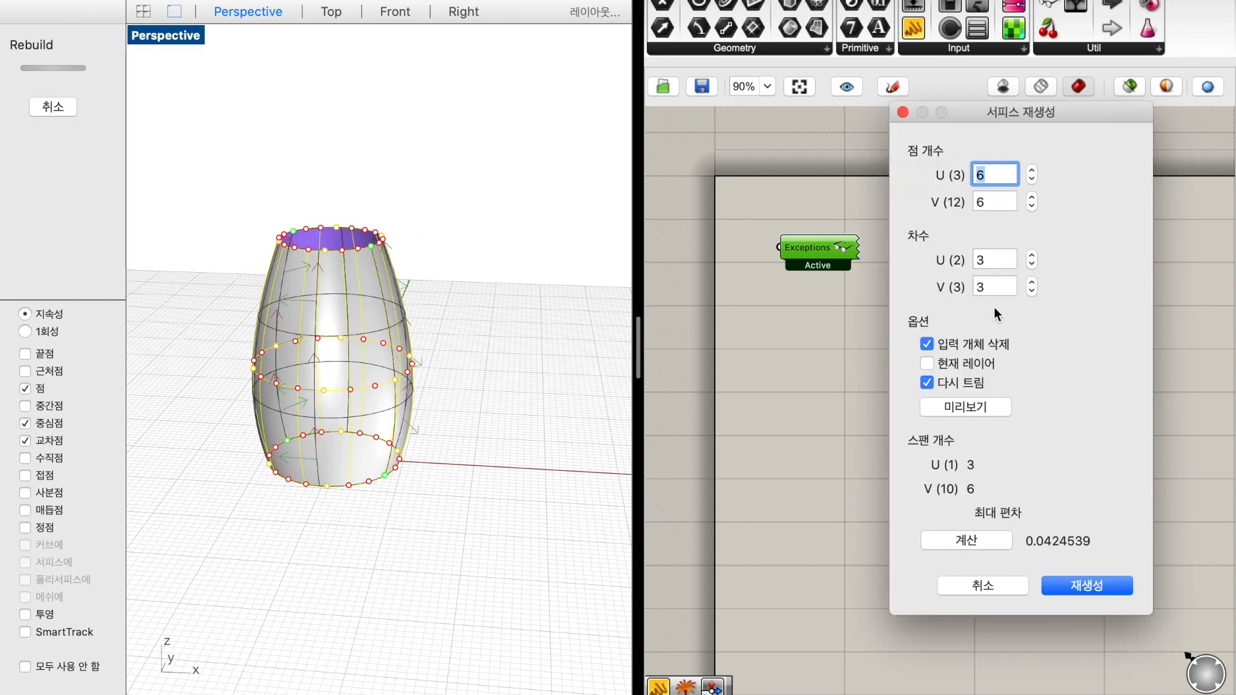
pyautogui.click(1088, 587)
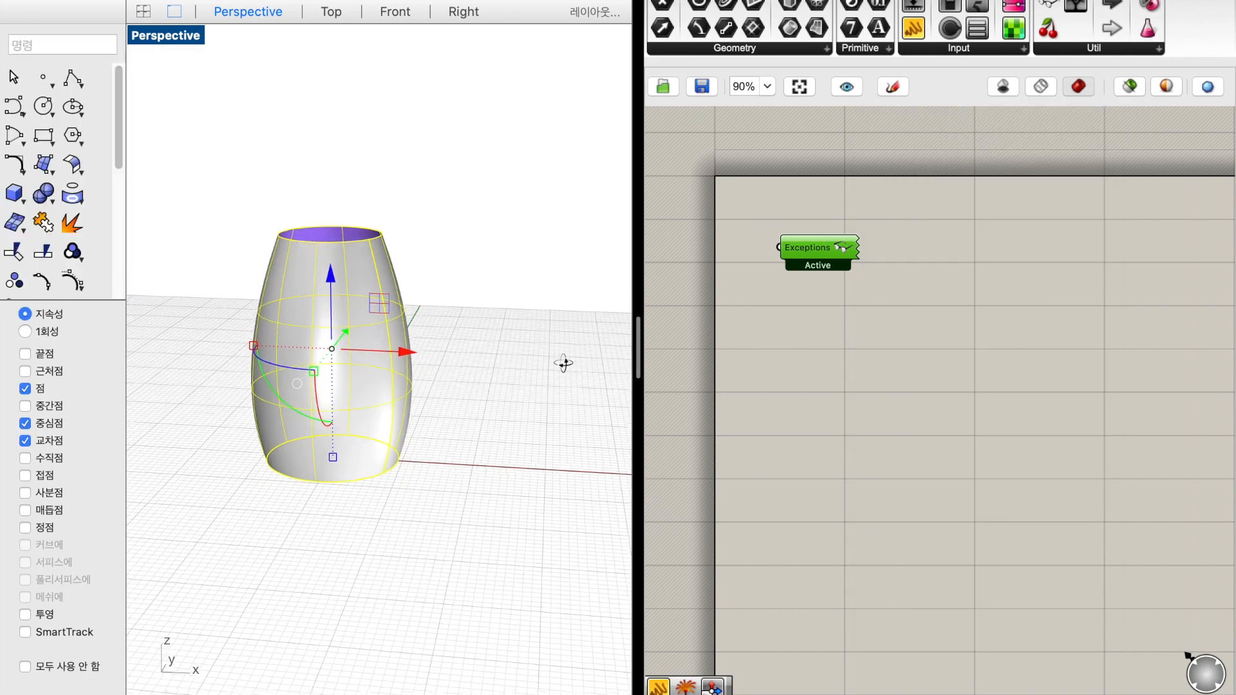
# Show the surface's control points and scale the top two rows slightly inward
pyautogui.click(79, 283)
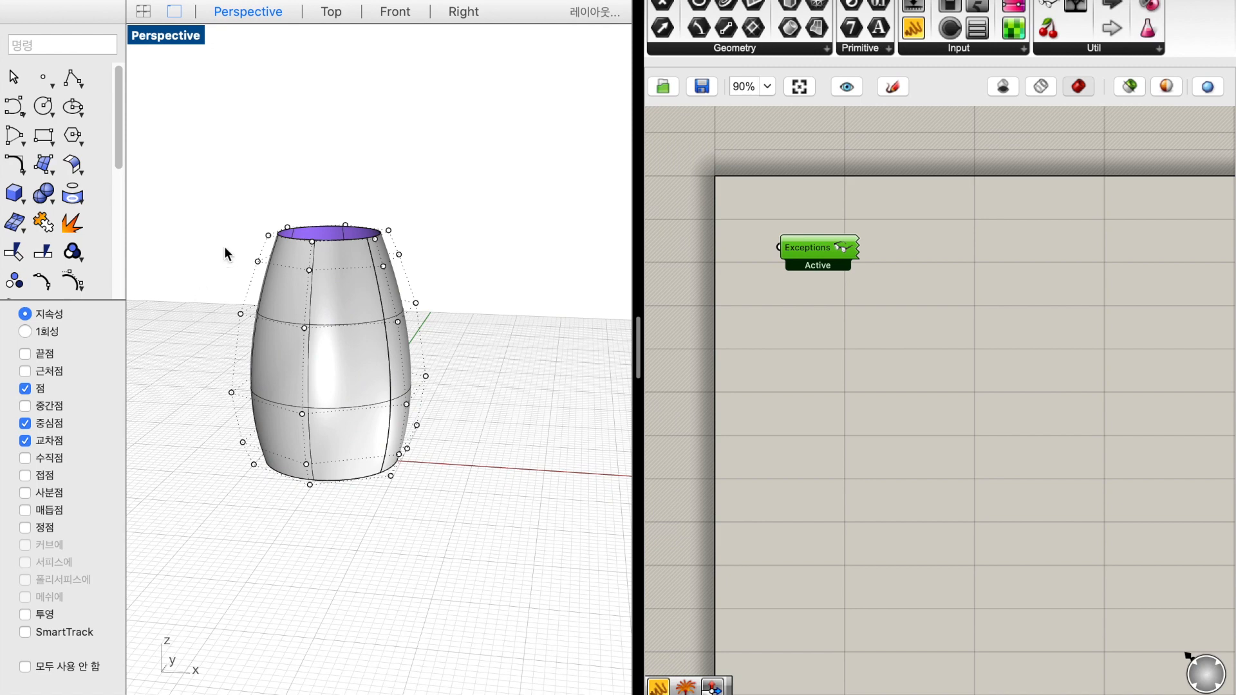
pyautogui.moveTo(205, 203); pyautogui.dragTo(418, 287)
pyautogui.moveTo(267, 244)
pyautogui.mouseDown()
pyautogui.moveTo(288, 244)
pyautogui.moveTo(278, 245)
pyautogui.mouseUp()
# Select the bottom two rows of control points and adjust them slightly
pyautogui.click(210, 438)
pyautogui.moveTo(202, 424); pyautogui.dragTo(426, 504)
pyautogui.moveTo(286, 465)
pyautogui.mouseDown(button='right')
pyautogui.moveTo(316, 459)
pyautogui.moveTo(275, 427)
pyautogui.moveTo(442, 450)
pyautogui.moveTo(325, 443)
pyautogui.moveTo(284, 465)
pyautogui.mouseUp(button='right')
pyautogui.moveTo(296, 464); pyautogui.dragTo(297, 465)
pyautogui.moveTo(384, 516); pyautogui.dragTo(474, 498, button='right')
# Narrow the vase's neck by scaling the top two control-point rows inward, and raise them
pyautogui.moveTo(296, 170); pyautogui.dragTo(468, 247)
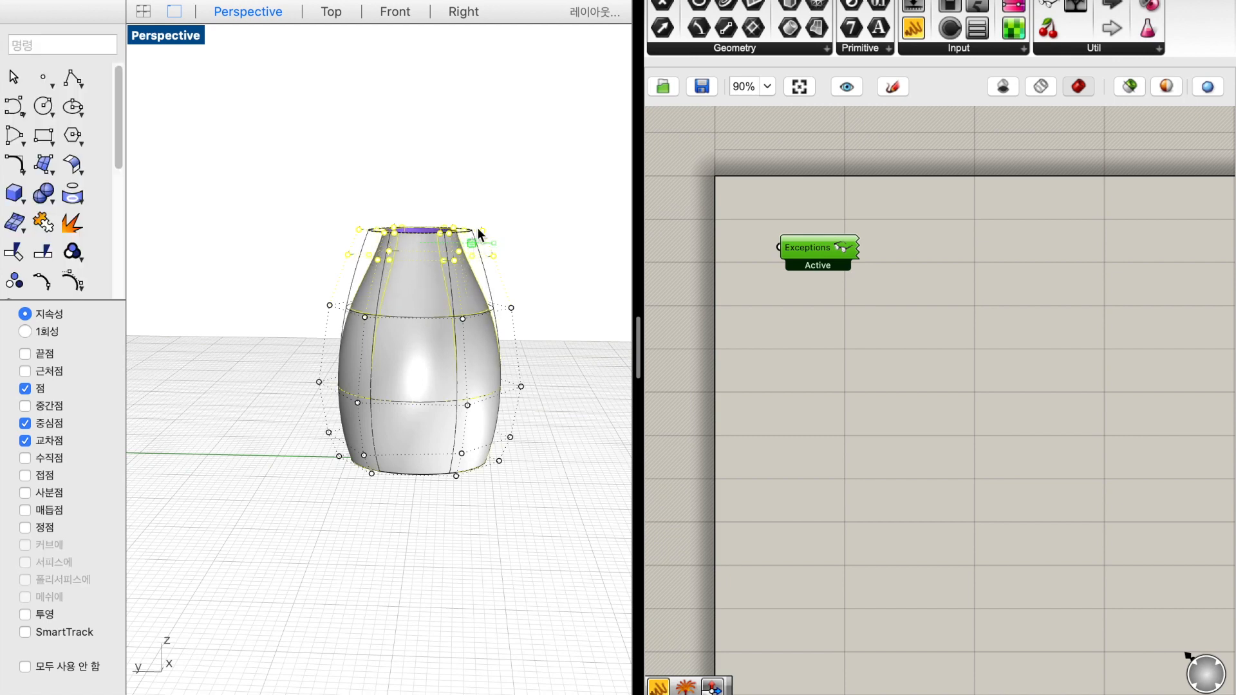
pyautogui.moveTo(419, 182); pyautogui.dragTo(427, 133)
pyautogui.click(489, 260)
# Widen the vase's belly by scaling the middle control-point row outward
pyautogui.moveTo(268, 341); pyautogui.dragTo(550, 387)
pyautogui.click(555, 443)
pyautogui.moveTo(555, 444); pyautogui.dragTo(445, 484, button='right')
# Switch to Grasshopper and add a Surface parameter below the Exceptions component
pyautogui.click(783, 373)
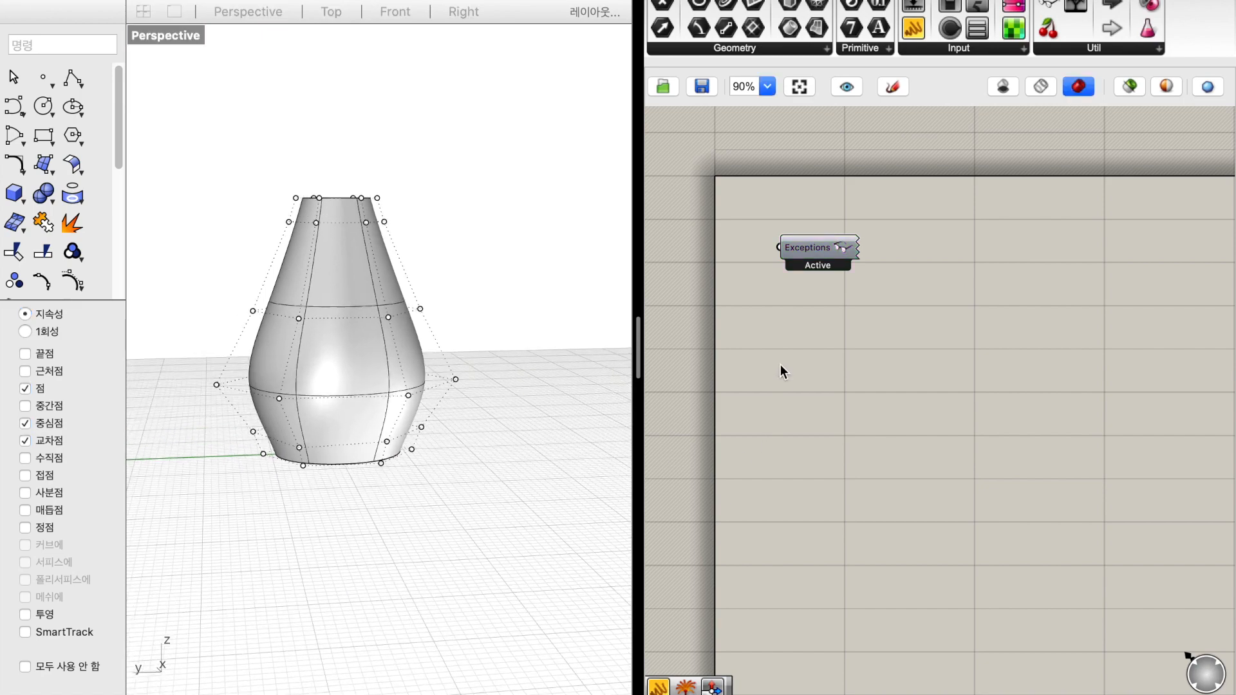
pyautogui.doubleClick(841, 381)
pyautogui.write('surface')
pyautogui.press('Return')
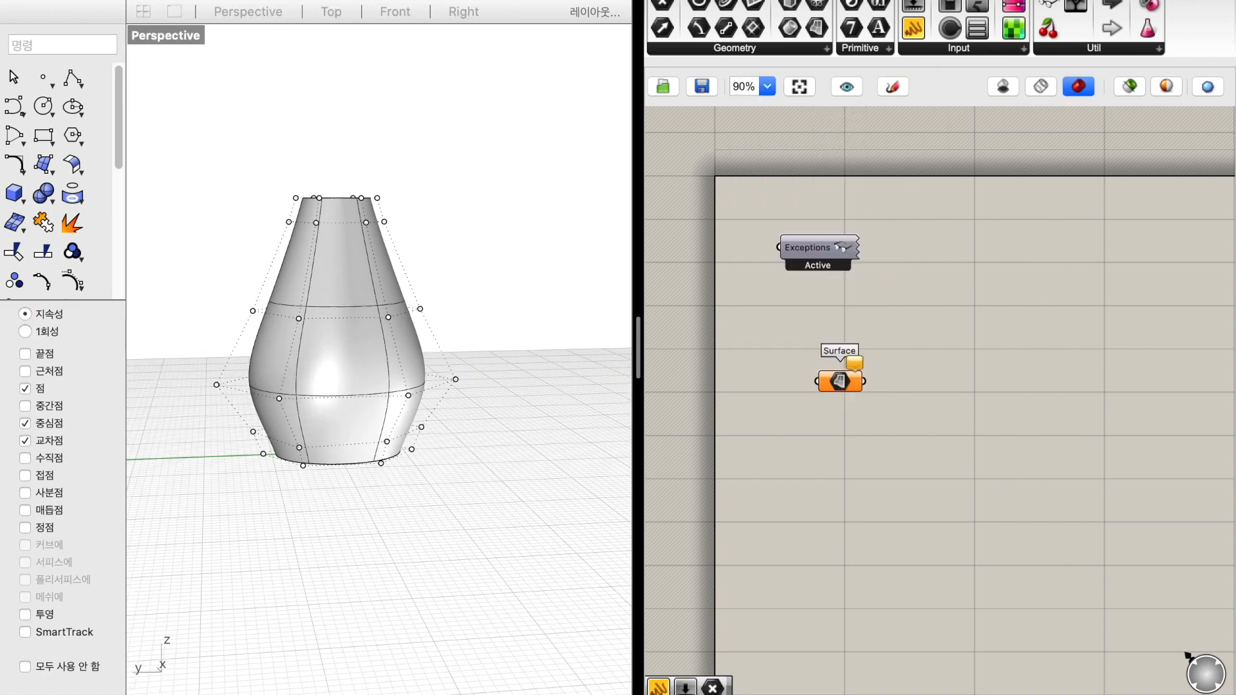
# Assign the vase surface to the Surface parameter and reparameterize it
pyautogui.rightClick(840, 382)
pyautogui.click(944, 579)
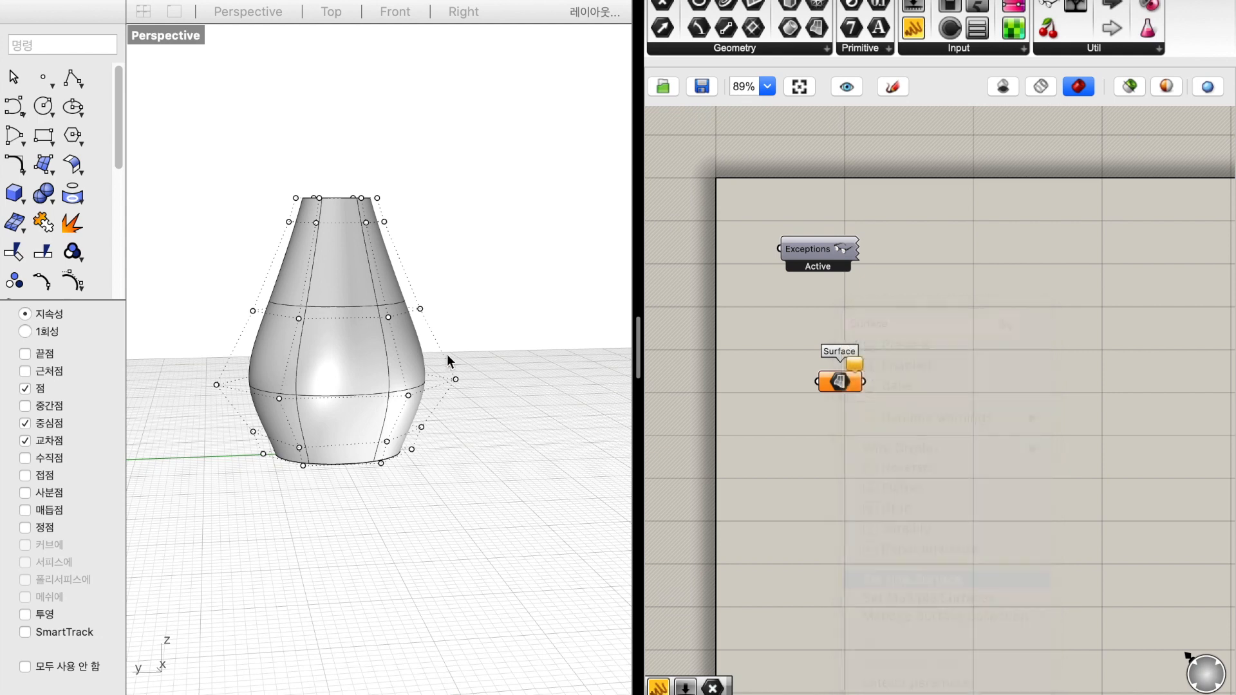
pyautogui.click(372, 375)
pyautogui.click(504, 400)
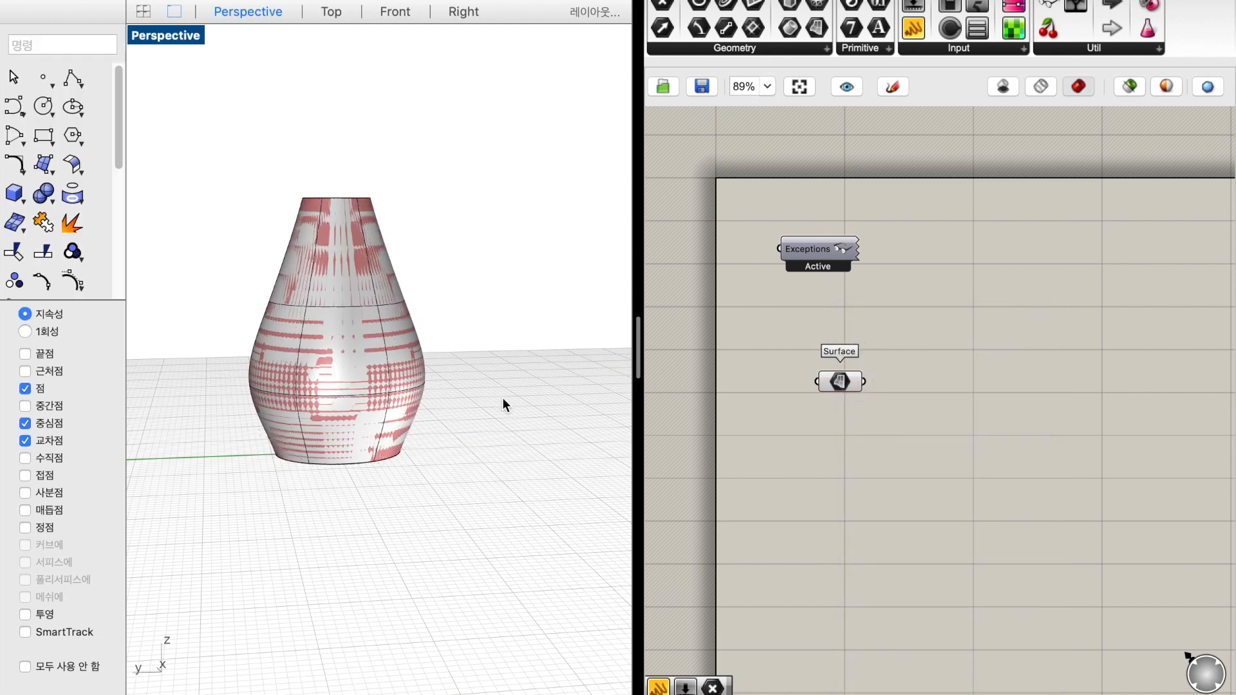
pyautogui.rightClick(831, 384)
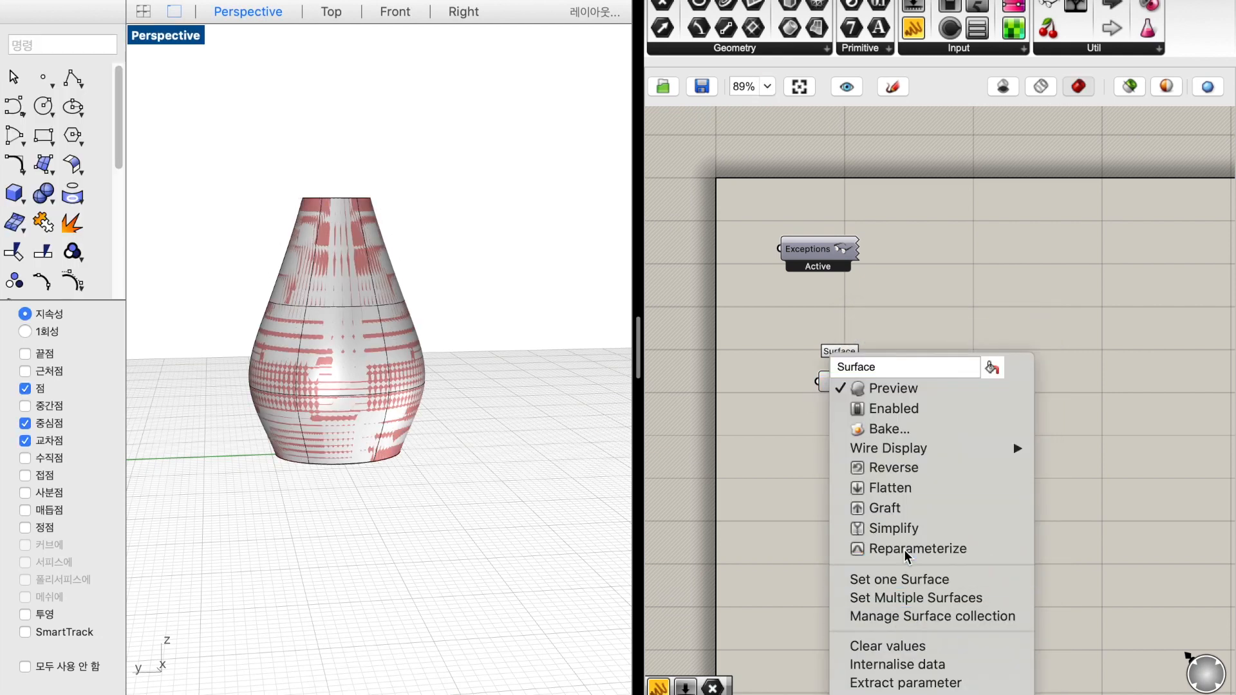
pyautogui.click(905, 548)
# Add a Divide Domain² component beside the Surface parameter
pyautogui.moveTo(986, 412); pyautogui.dragTo(897, 367, button='right')
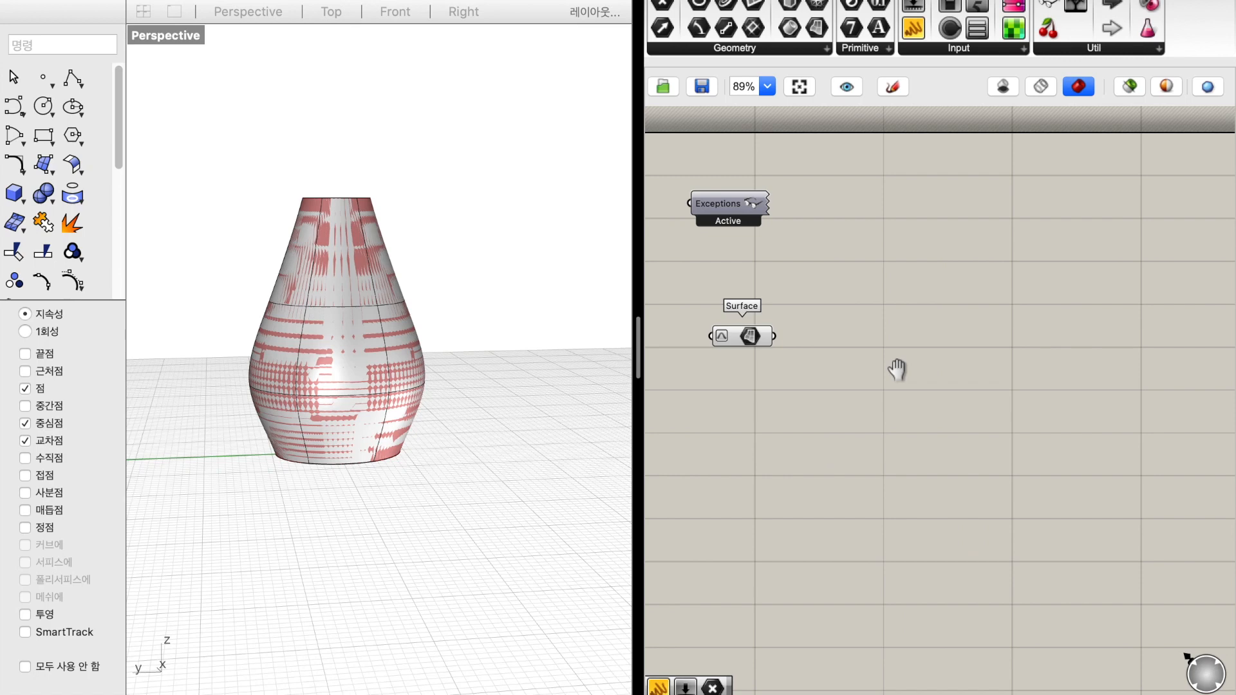
pyautogui.doubleClick(851, 400)
pyautogui.write('divide')
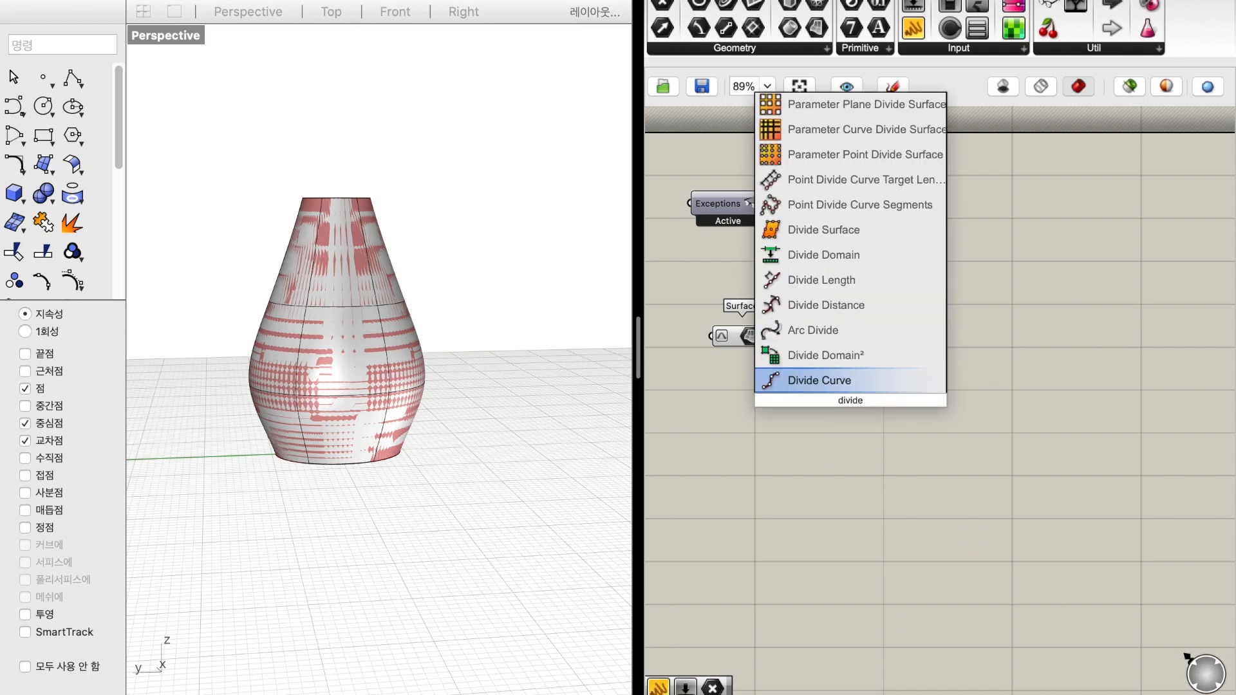
pyautogui.press('Up')
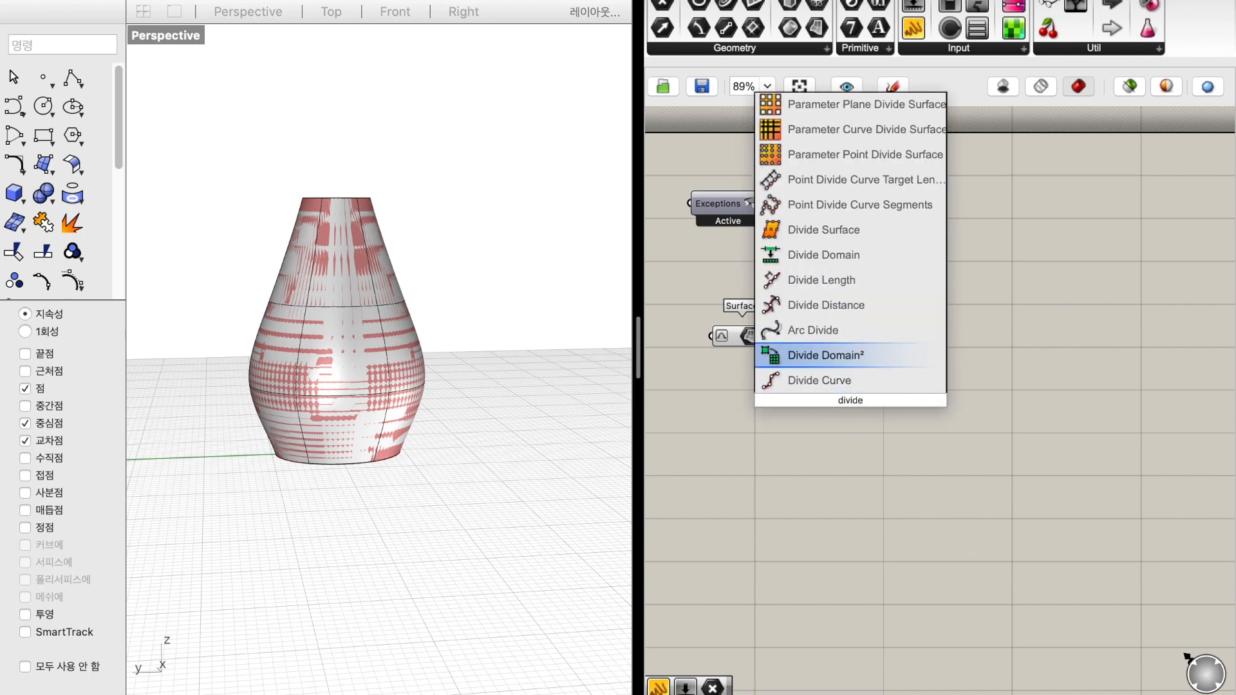
pyautogui.press('Return')
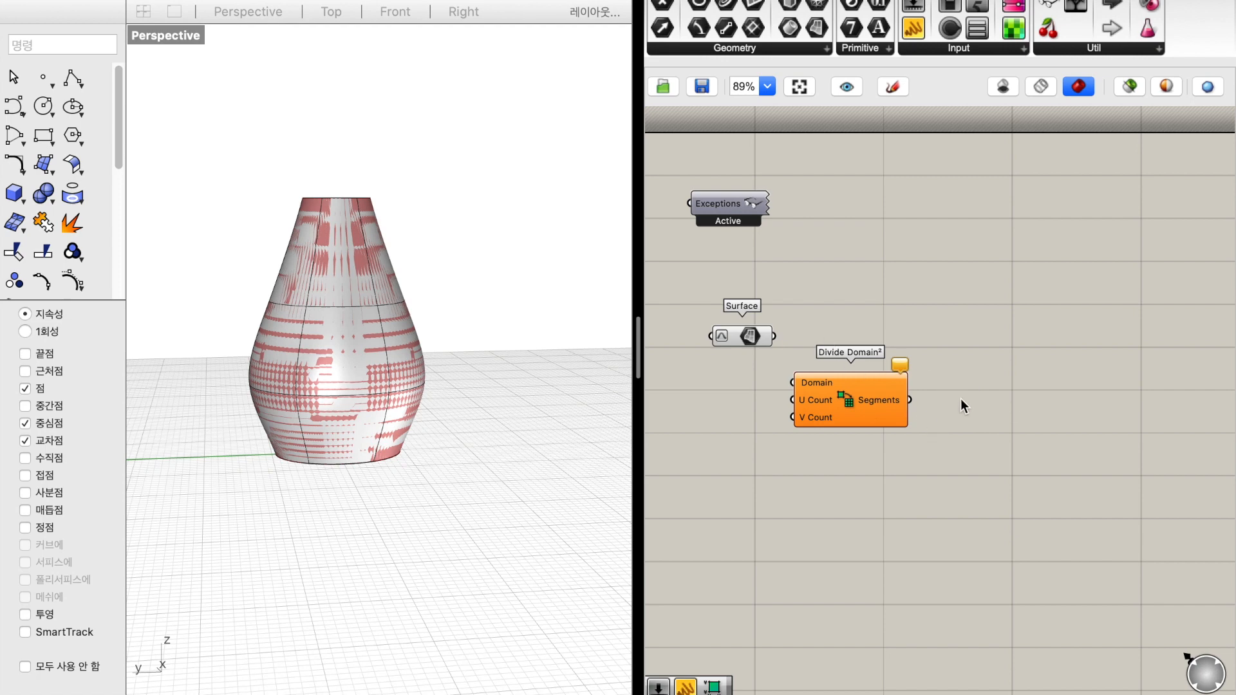
# Add a Graph Mapper component beside Divide Domain²
pyautogui.doubleClick(1043, 438)
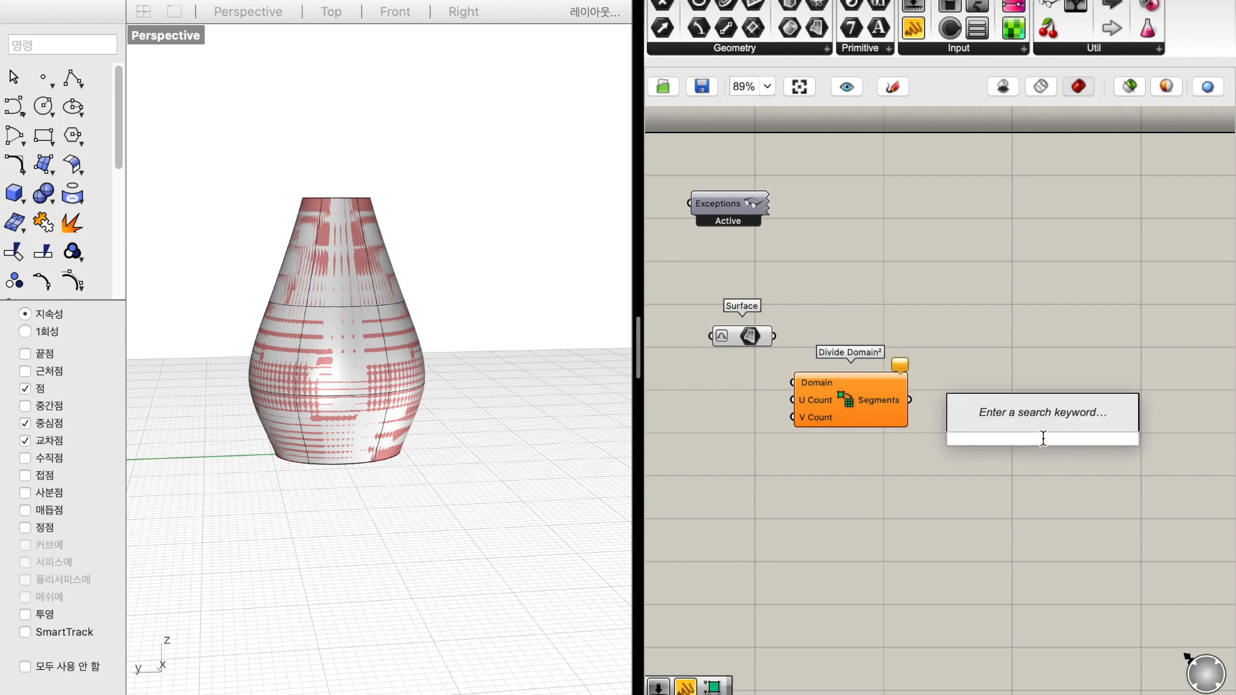
pyautogui.write('graph')
pyautogui.press('Up')
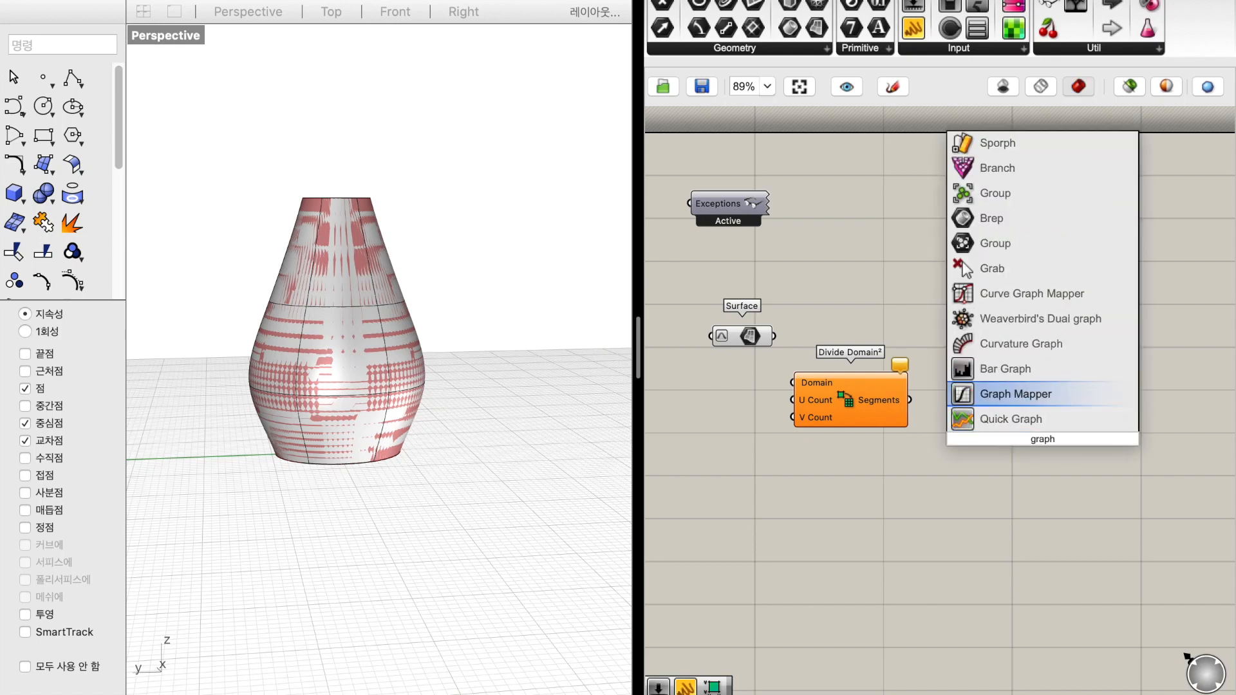
pyautogui.press('Return')
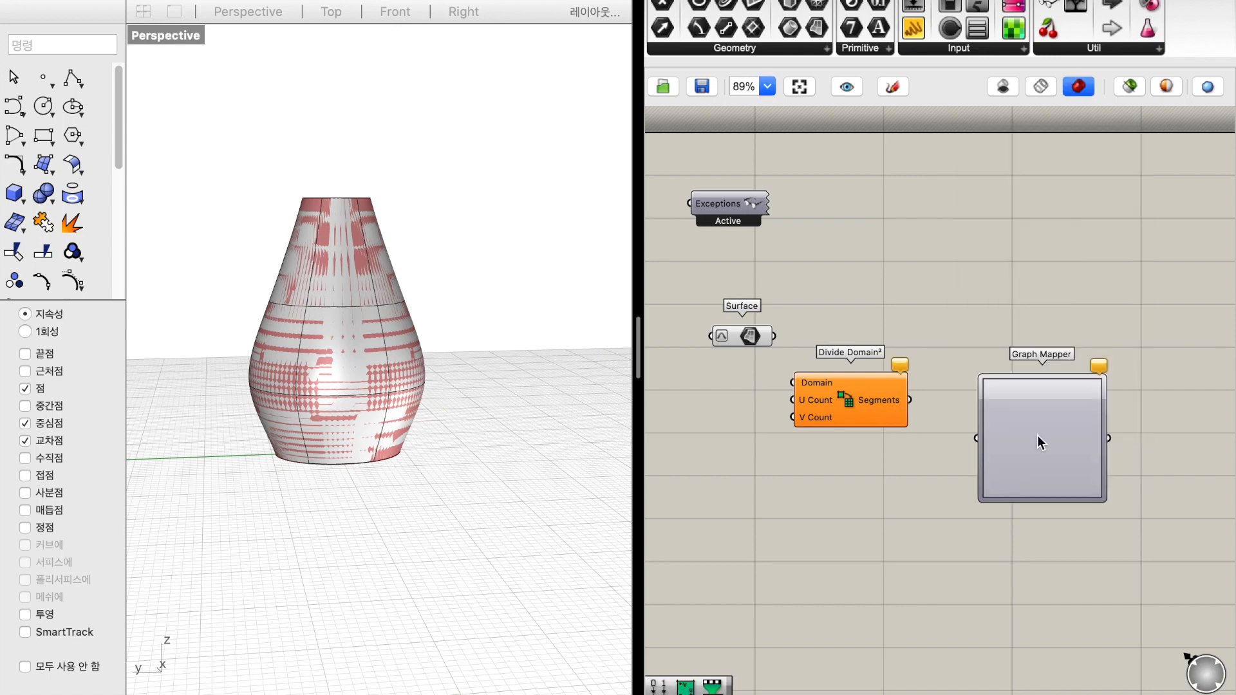
# Add a Deconstruct Domain² component below the Graph Mapper
pyautogui.doubleClick(1029, 560)
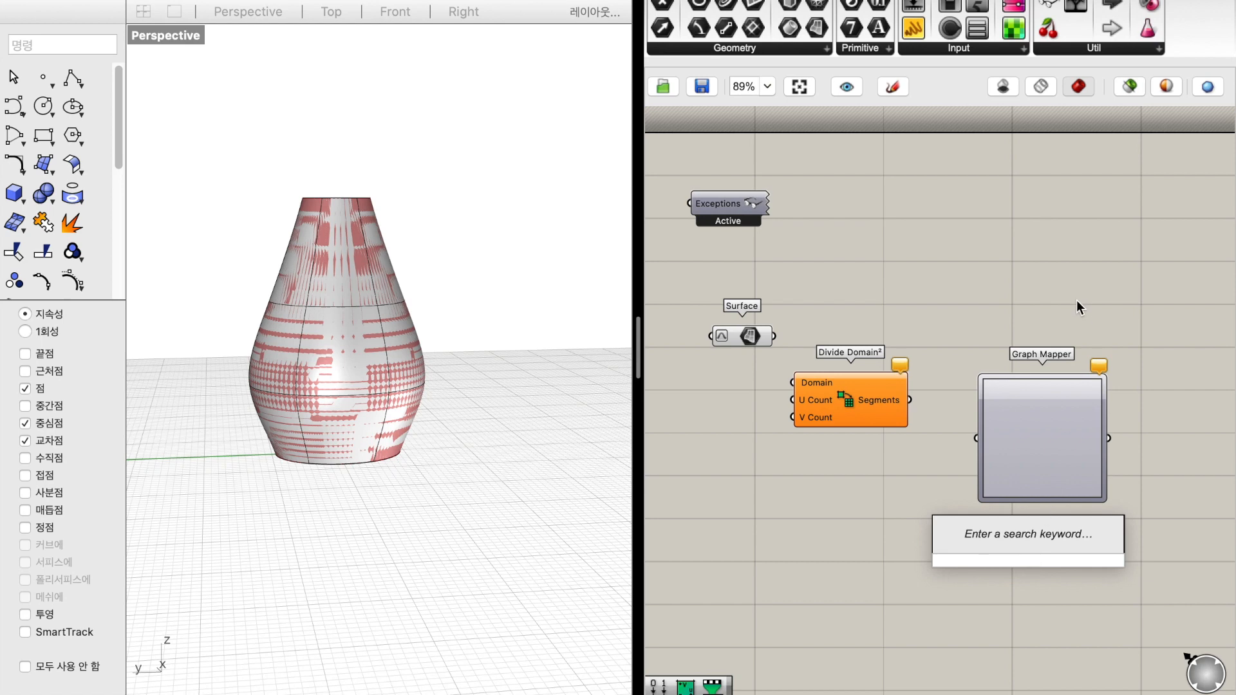
pyautogui.write('deconstruc')
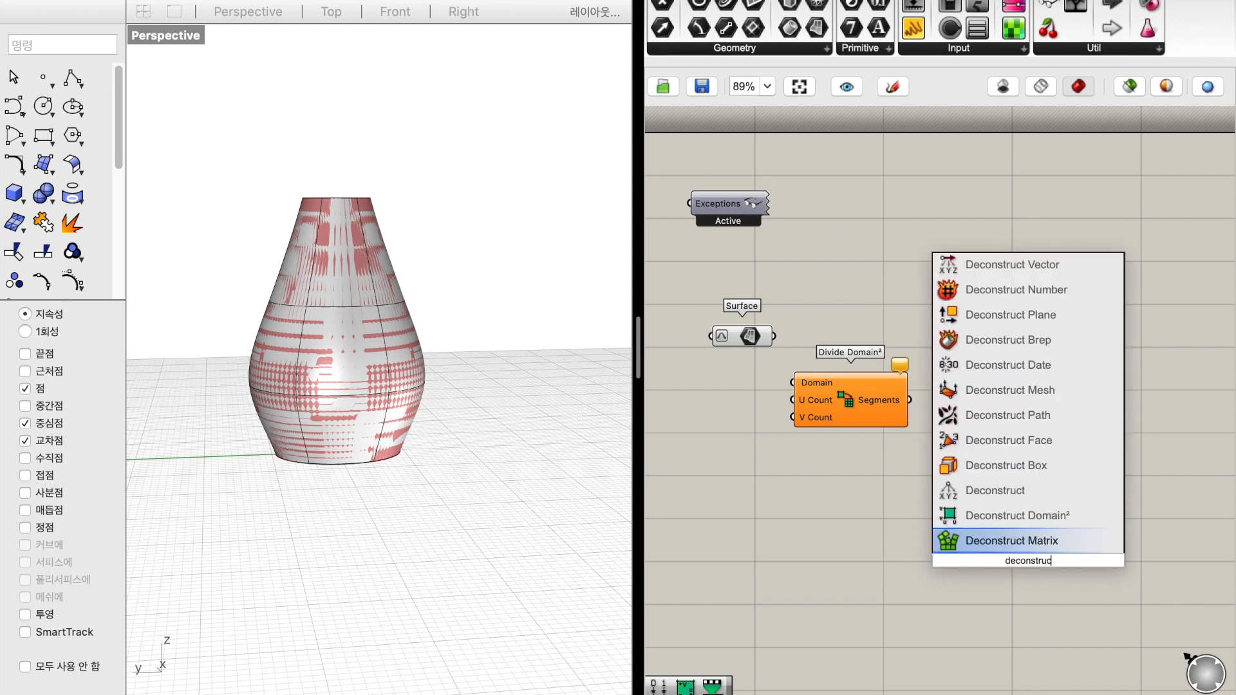
pyautogui.press('Up')
pyautogui.press('Return')
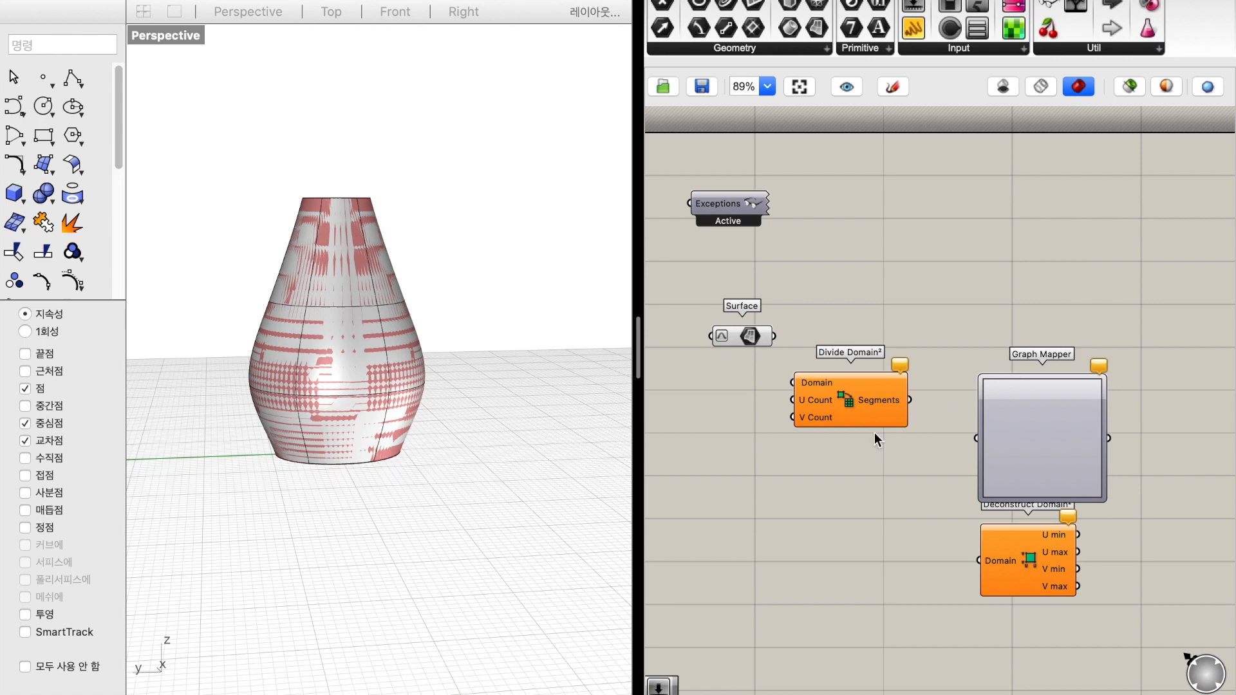
# Connect Surface to the Domain input of Divide Domain², and feed U Count and V Count with two number sliders of 5
pyautogui.moveTo(774, 336); pyautogui.dragTo(792, 381)
pyautogui.doubleClick(745, 401)
pyautogui.write('5')
pyautogui.press('Return')
pyautogui.moveTo(806, 396); pyautogui.dragTo(771, 401)
pyautogui.press('super+c')
pyautogui.press('super+v')
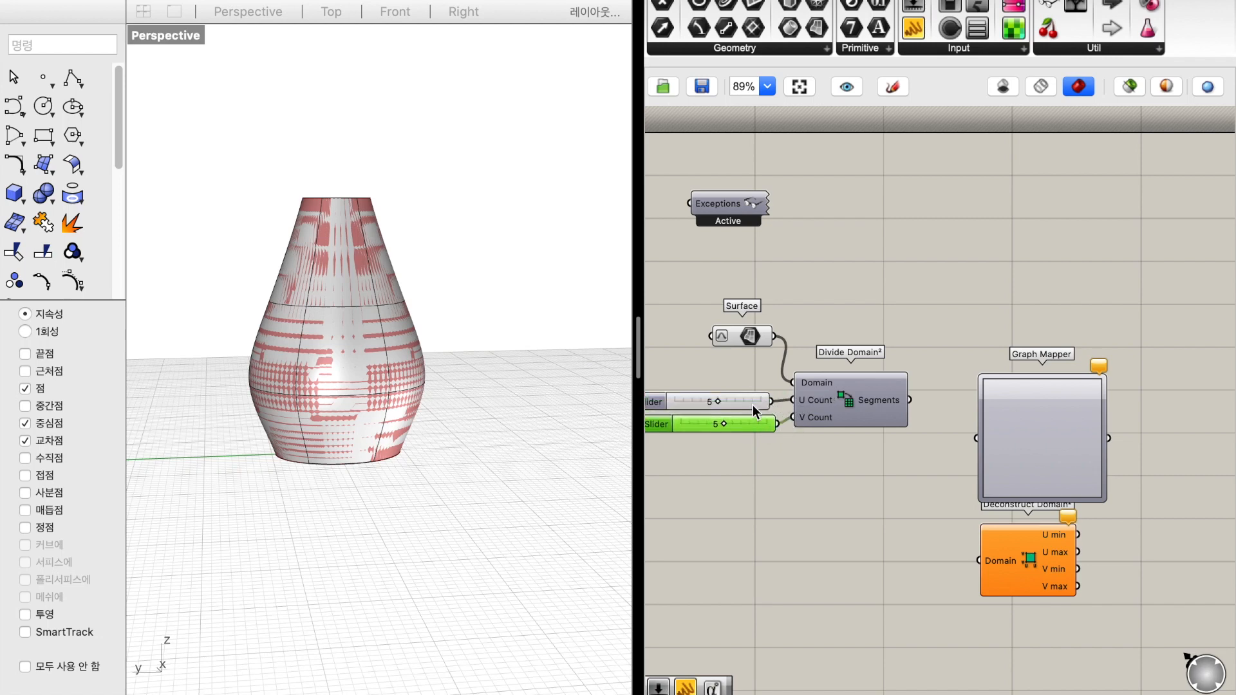
# Set the V Count slider to 8 and hide the original vase surface in Rhino
pyautogui.click(373, 375)
pyautogui.click(351, 364)
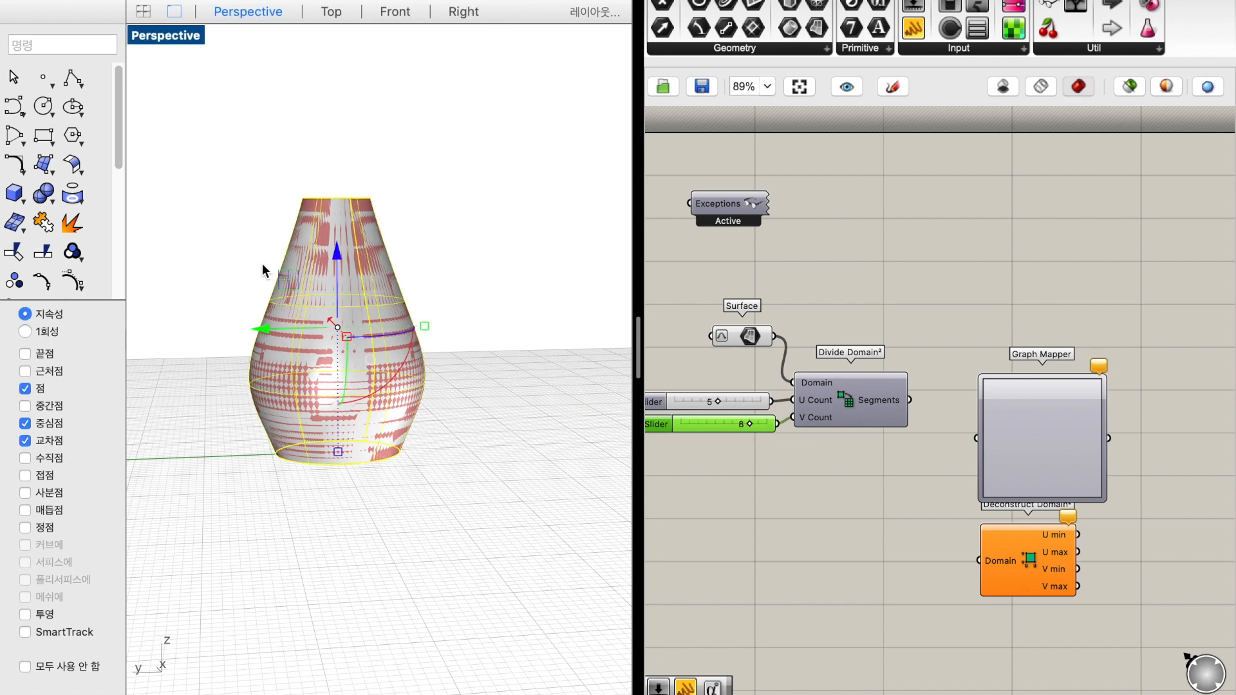
pyautogui.click(40, 45)
pyautogui.write('hide')
pyautogui.press('Return')
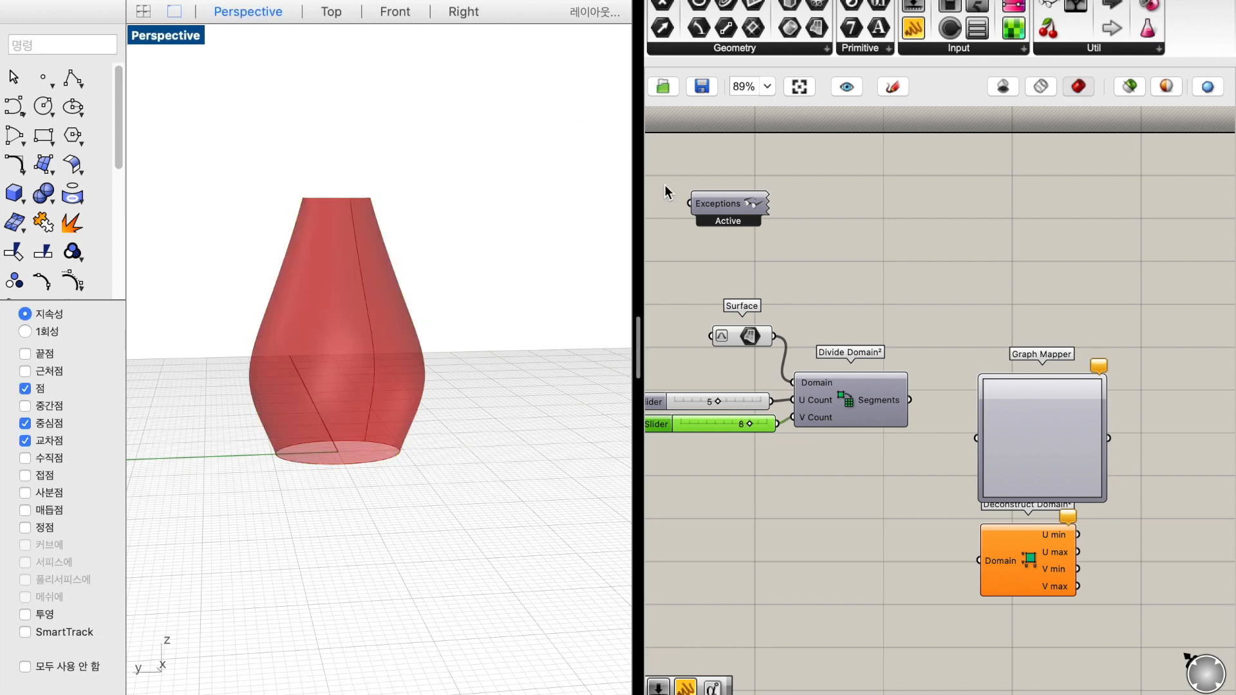
pyautogui.click(829, 351)
pyautogui.rightClick(832, 354)
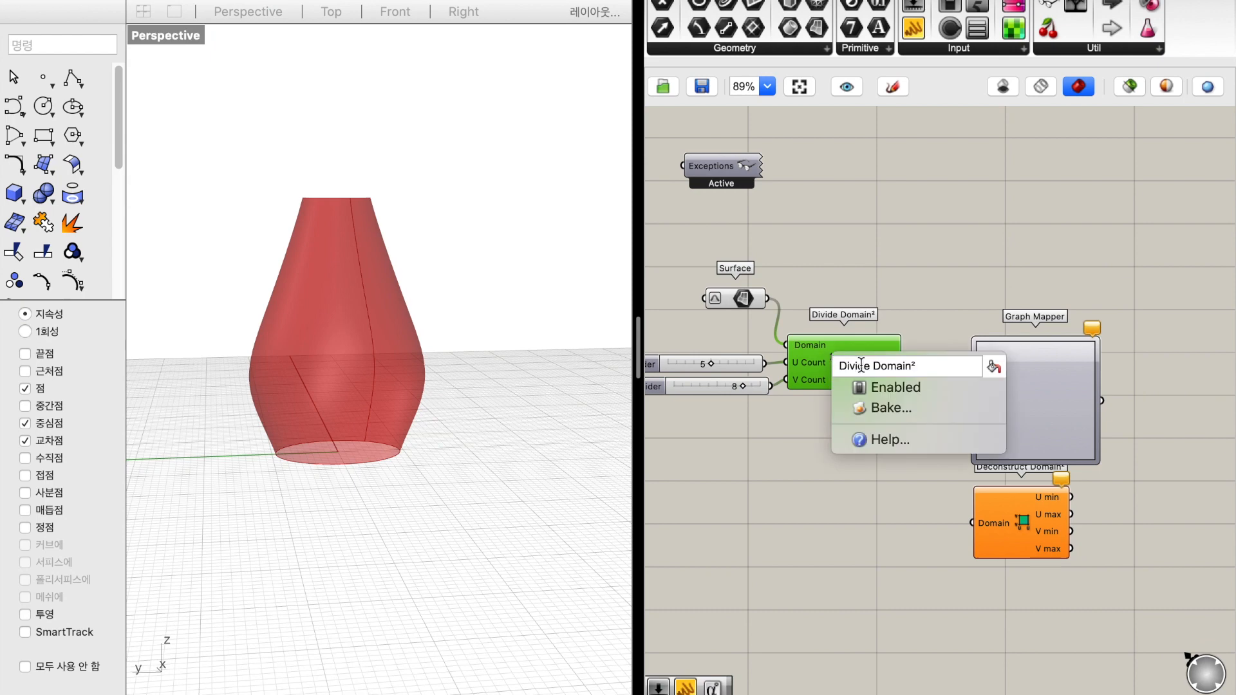
pyautogui.click(901, 295)
# Space out Graph Mapper and Deconstruct Domain², and connect the Segments output to the Domain input of Deconstruct Domain²
pyautogui.moveTo(1012, 377); pyautogui.dragTo(1006, 345)
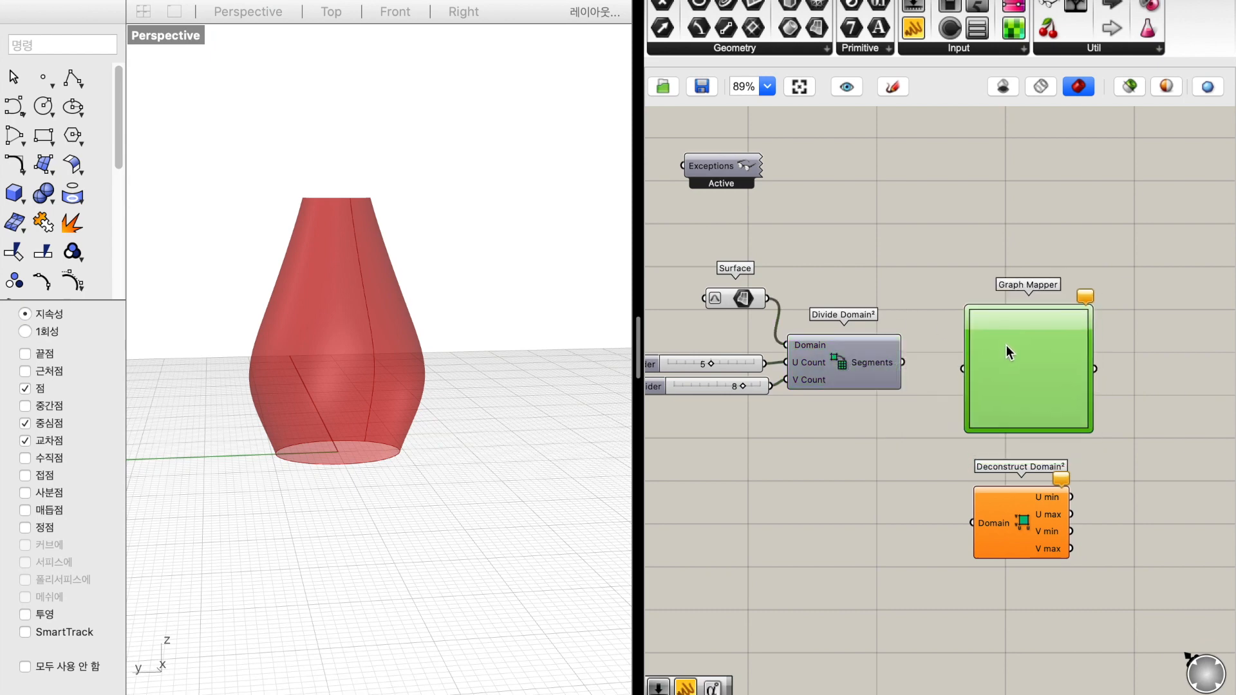
pyautogui.moveTo(1060, 549); pyautogui.dragTo(966, 536)
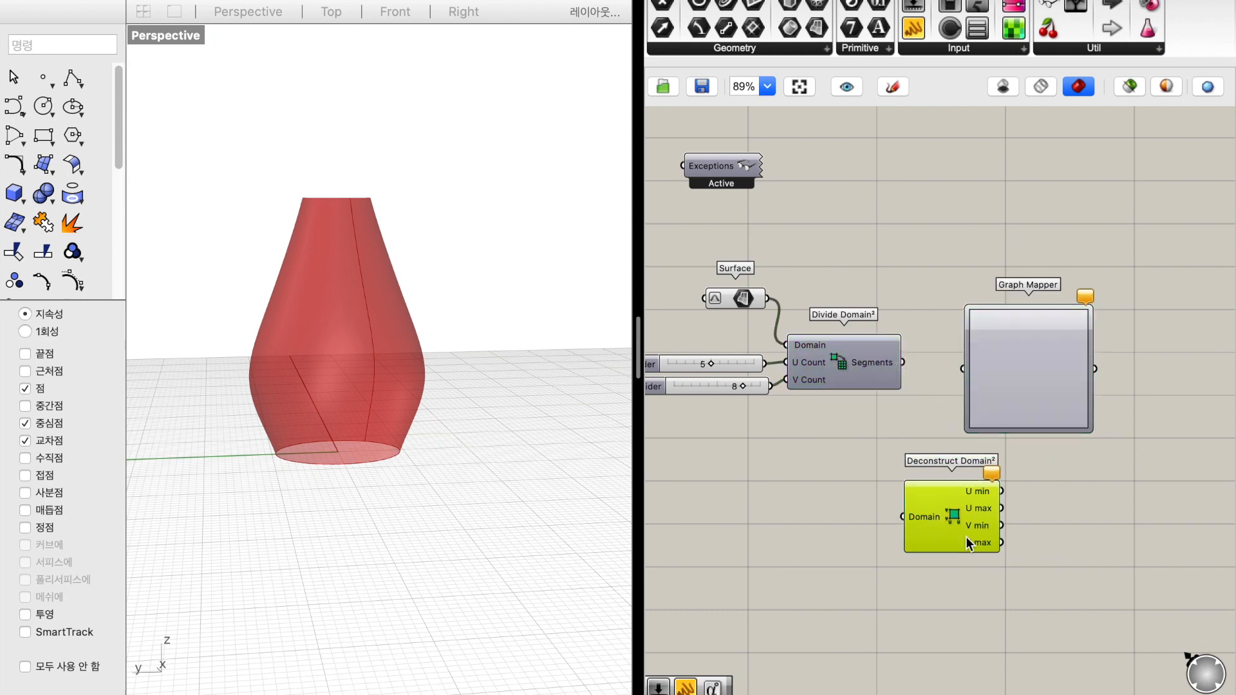
pyautogui.moveTo(903, 364); pyautogui.dragTo(905, 519)
# Reposition the Graph Mapper beside Deconstruct Domain² and duplicate it to get two stacked mappers
pyautogui.scroll(-3, 906, 519)
pyautogui.hscroll(4, 905, 519)
pyautogui.moveTo(952, 304); pyautogui.dragTo(1000, 462)
pyautogui.press('super+c')
pyautogui.press('super+v')
# Set the upper Graph Mapper's graph type to Bezier
pyautogui.rightClick(986, 293)
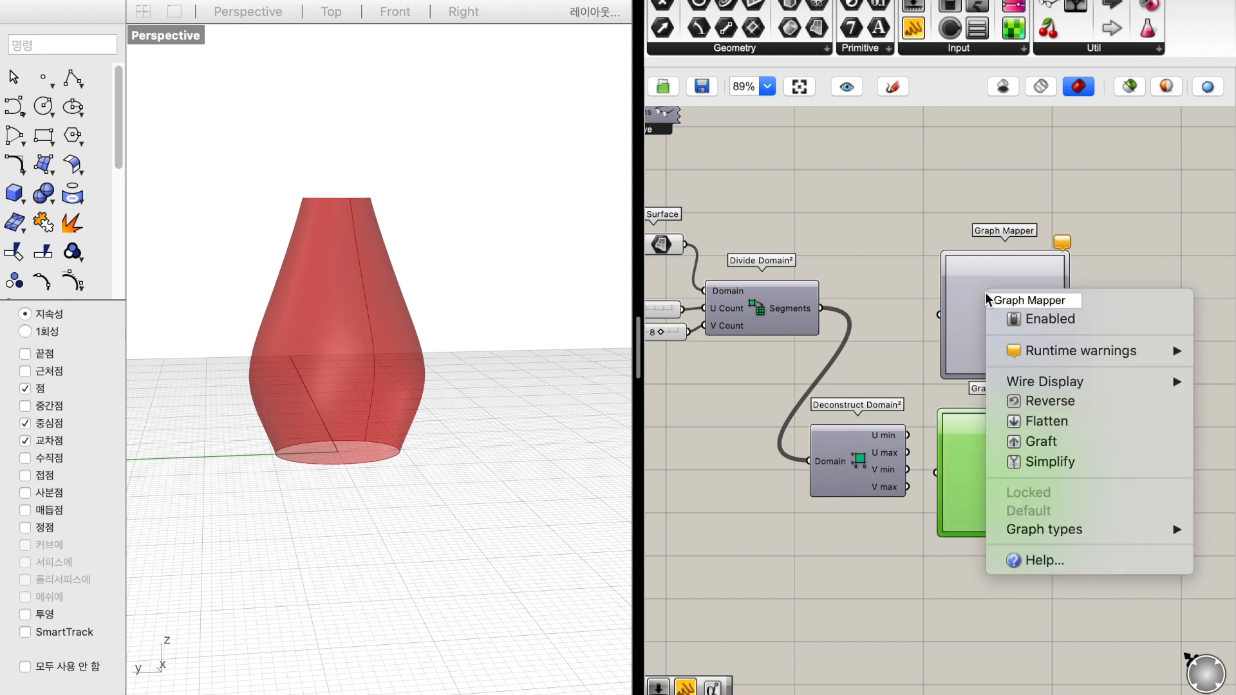
pyautogui.moveTo(1045, 387)
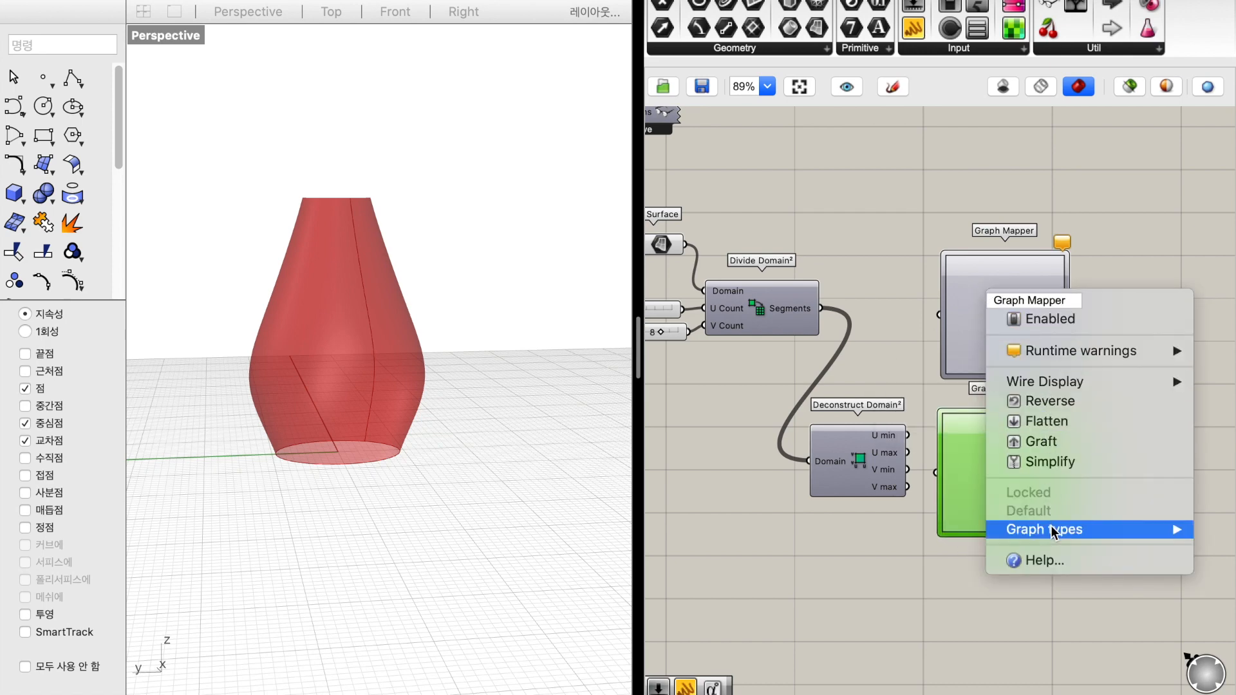
pyautogui.moveTo(1050, 527)
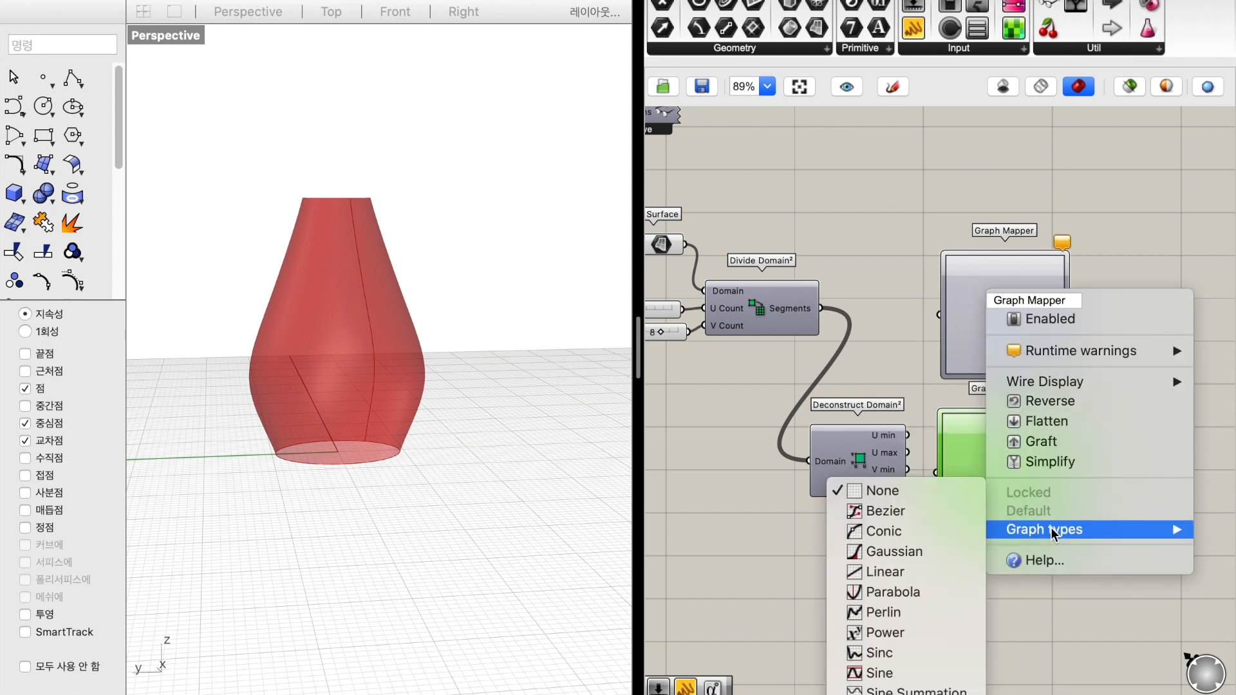
pyautogui.click(939, 510)
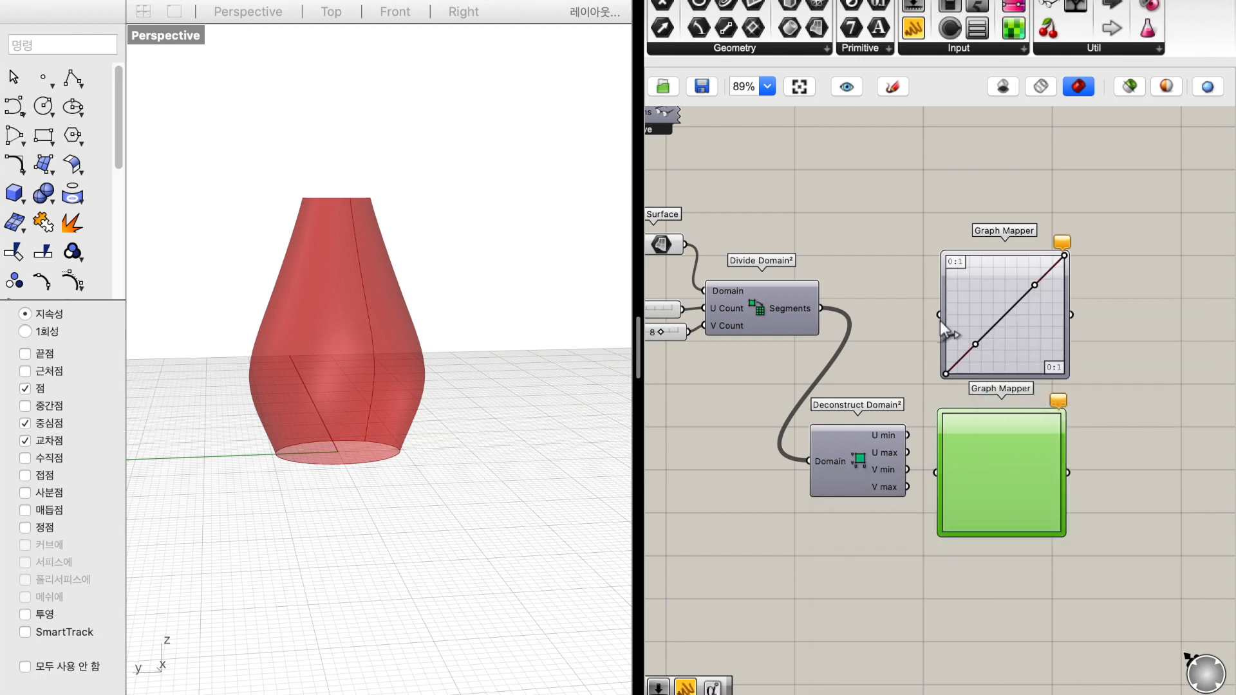
# Replace the four-output Deconstruct Domain² with the U/V component version and connect the Segments output to its Domain input
pyautogui.doubleClick(857, 543)
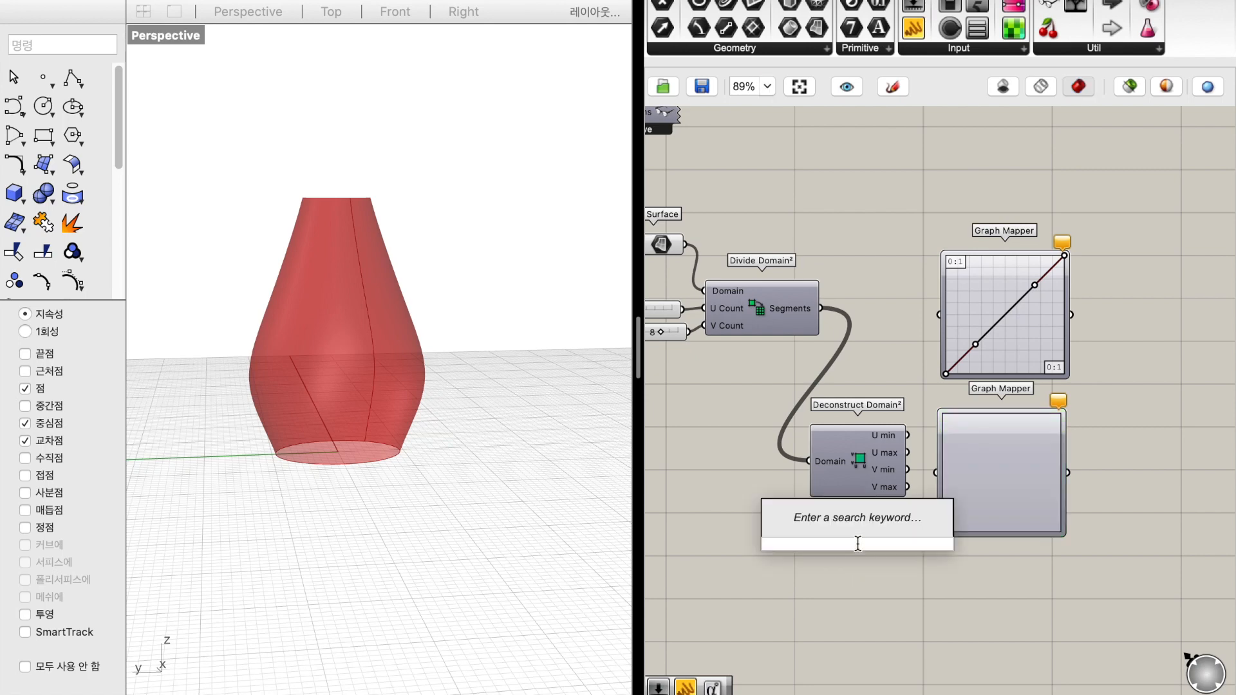
pyautogui.write('deconstruct')
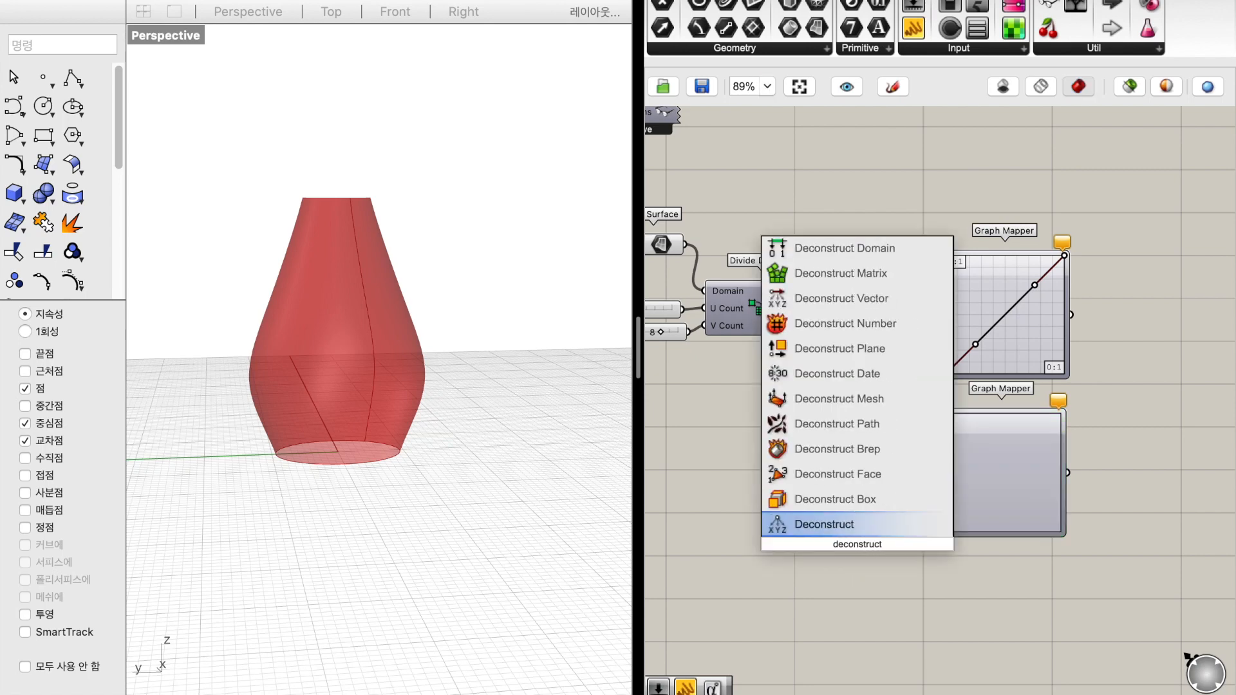
pyautogui.write(' domi')
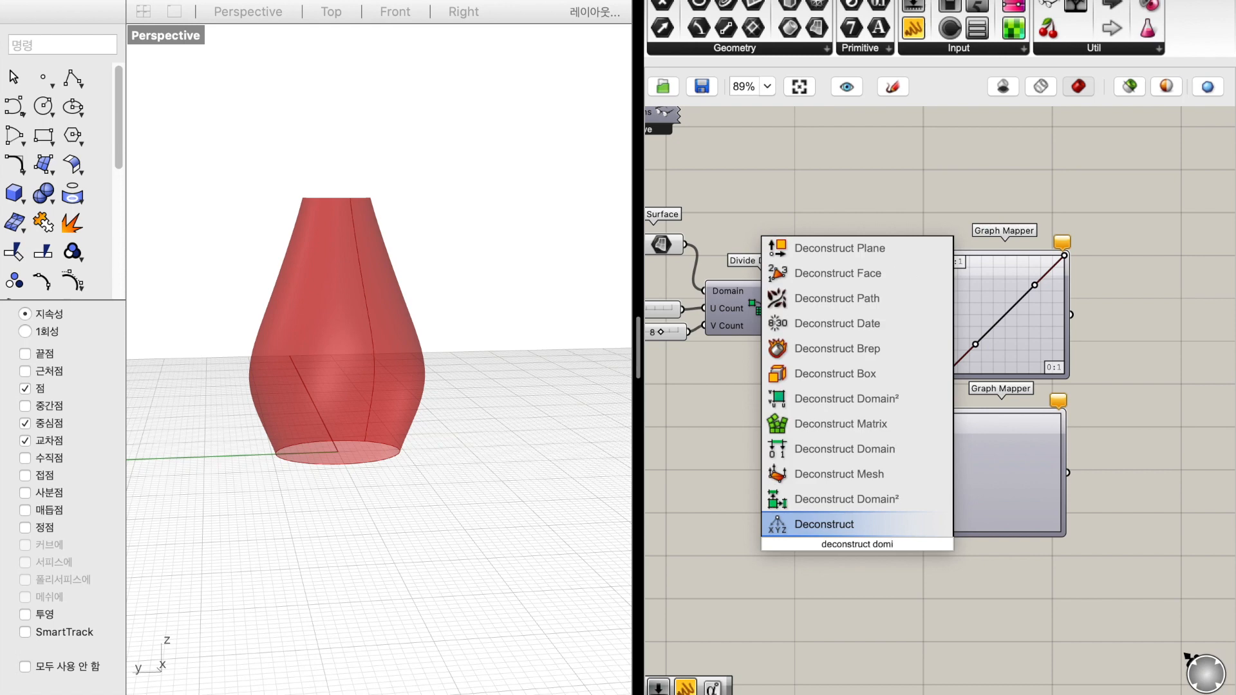
pyautogui.press('Up')
pyautogui.press('Return')
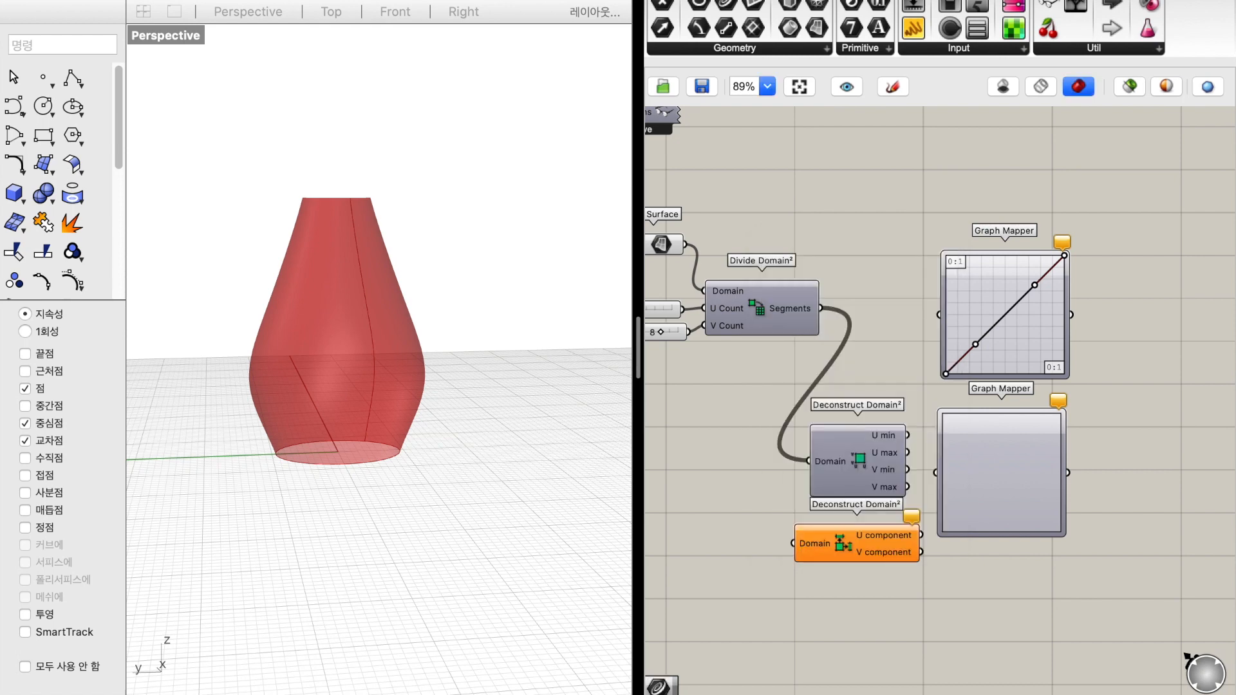
pyautogui.click(855, 486)
pyautogui.press('Delete')
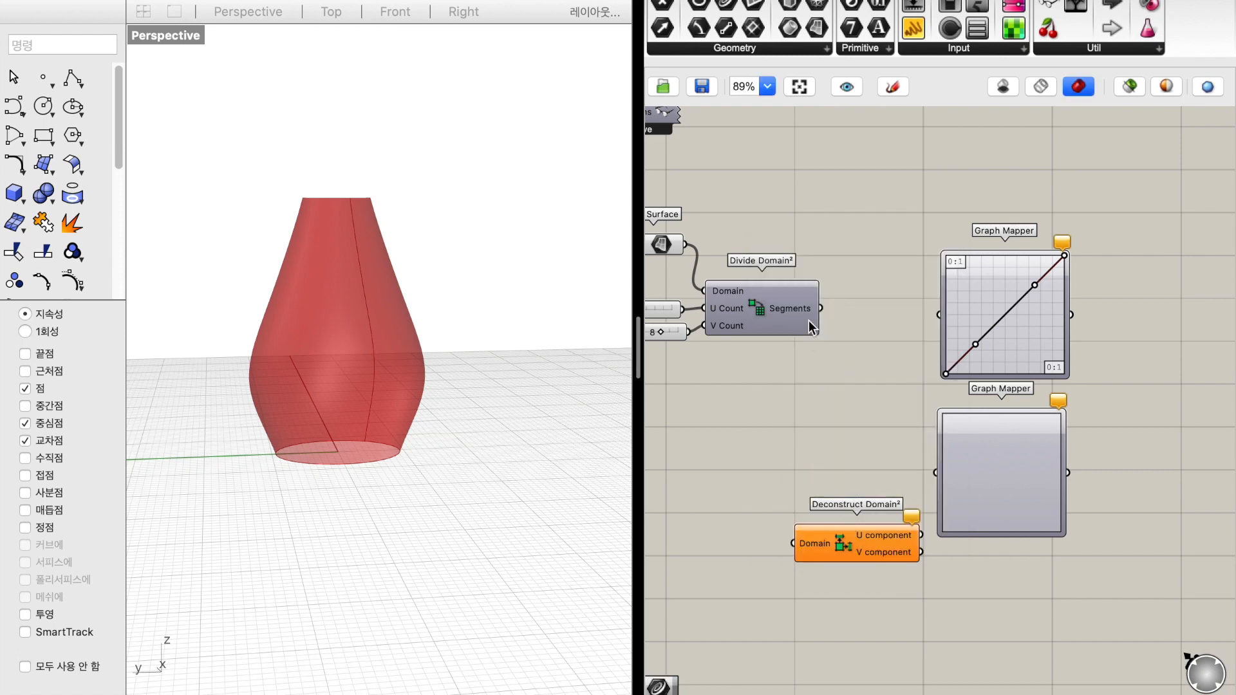
pyautogui.moveTo(821, 309); pyautogui.dragTo(775, 451)
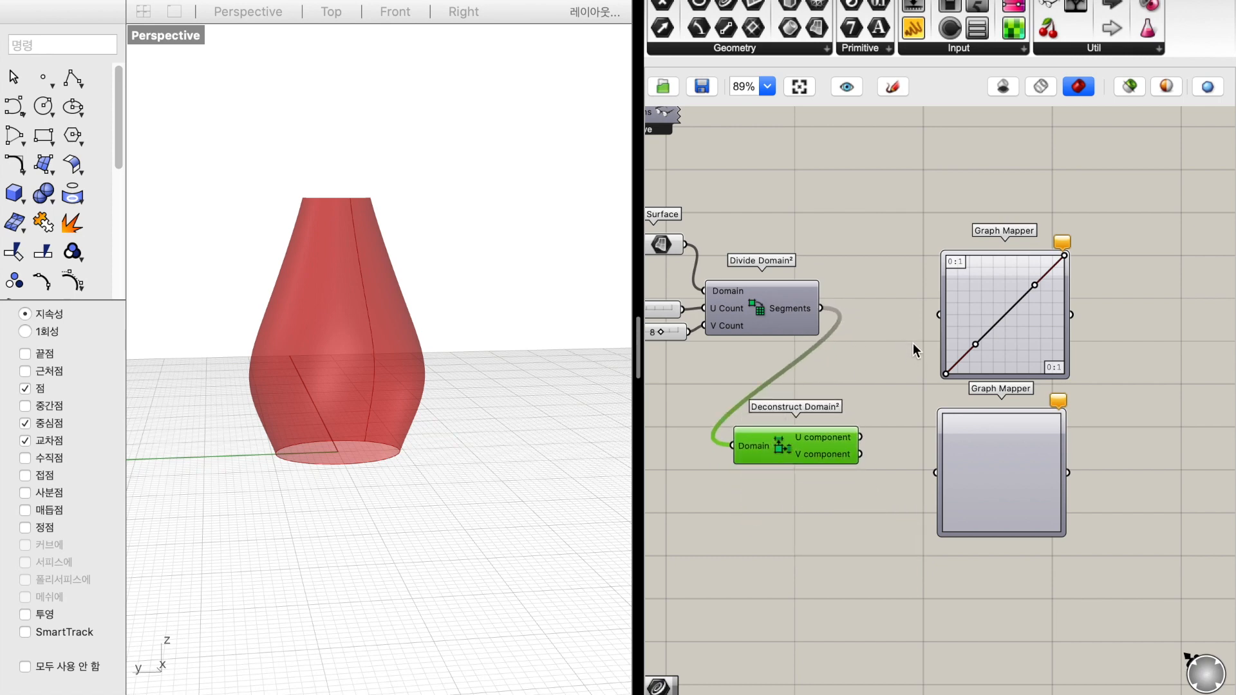
# Connect the U component to the upper Graph Mapper, and replace the lower mapper with a Bezier copy fed by the V component
pyautogui.moveTo(939, 315); pyautogui.dragTo(861, 437)
pyautogui.click(1021, 461)
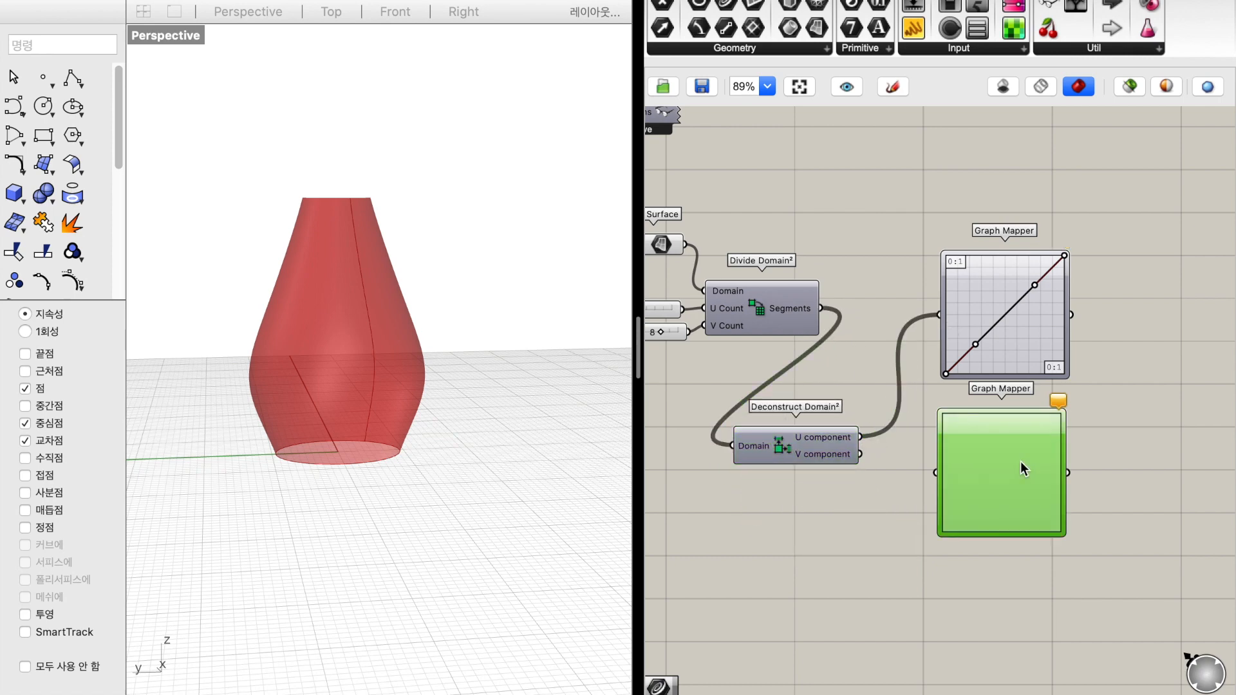
pyautogui.press('Delete')
pyautogui.click(1002, 368)
pyautogui.keyDown('alt'); pyautogui.moveTo(1003, 363); pyautogui.dragTo(1010, 518); pyautogui.keyUp('alt')
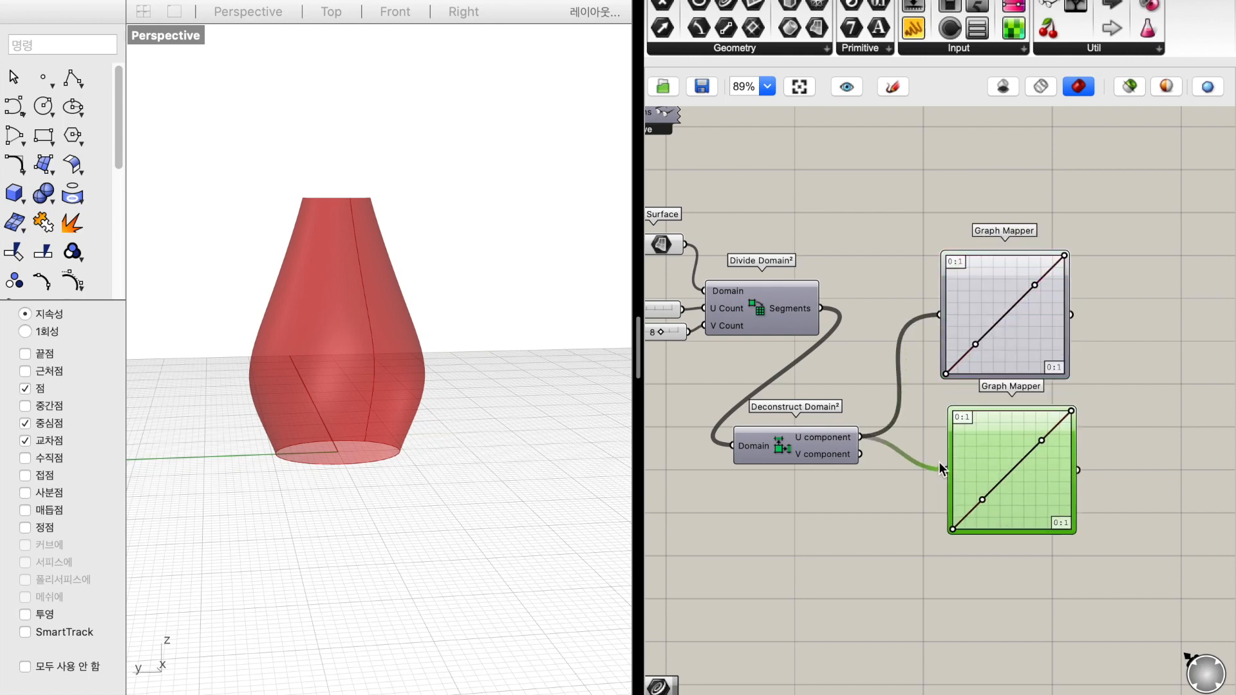
pyautogui.moveTo(875, 471); pyautogui.dragTo(859, 460)
pyautogui.click(868, 508)
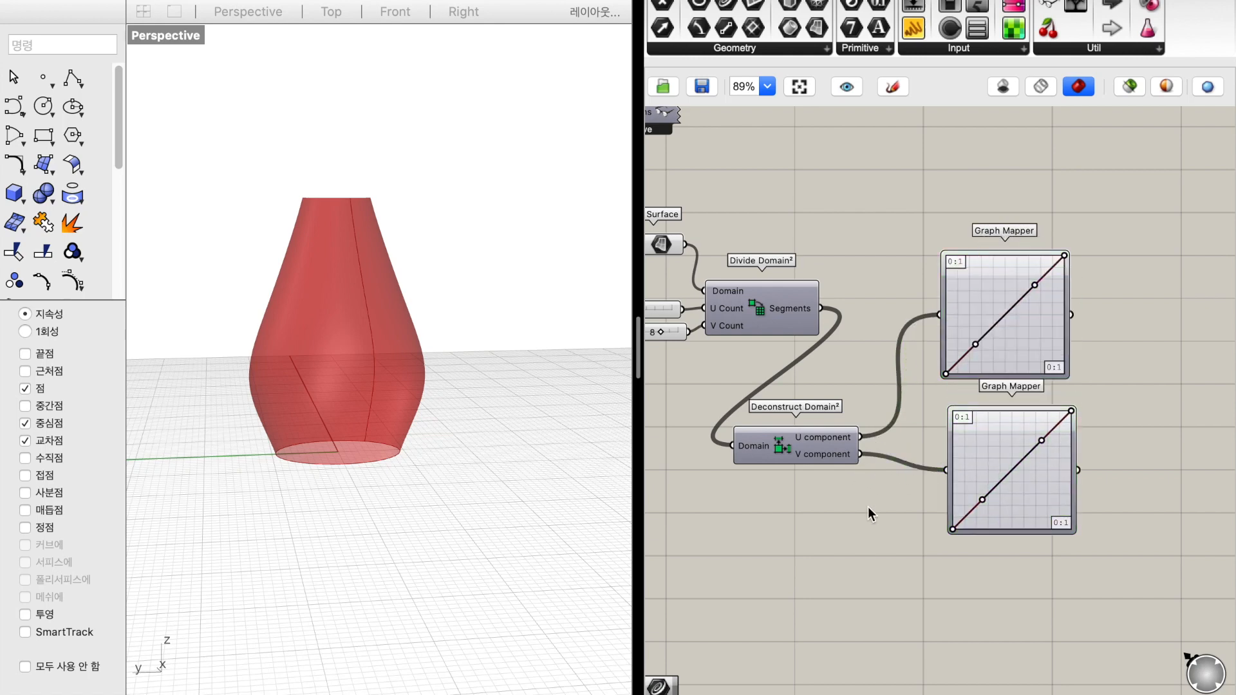
# Add a Construct Domain² component beyond the two Graph Mappers
pyautogui.hscroll(-3, 868, 508)
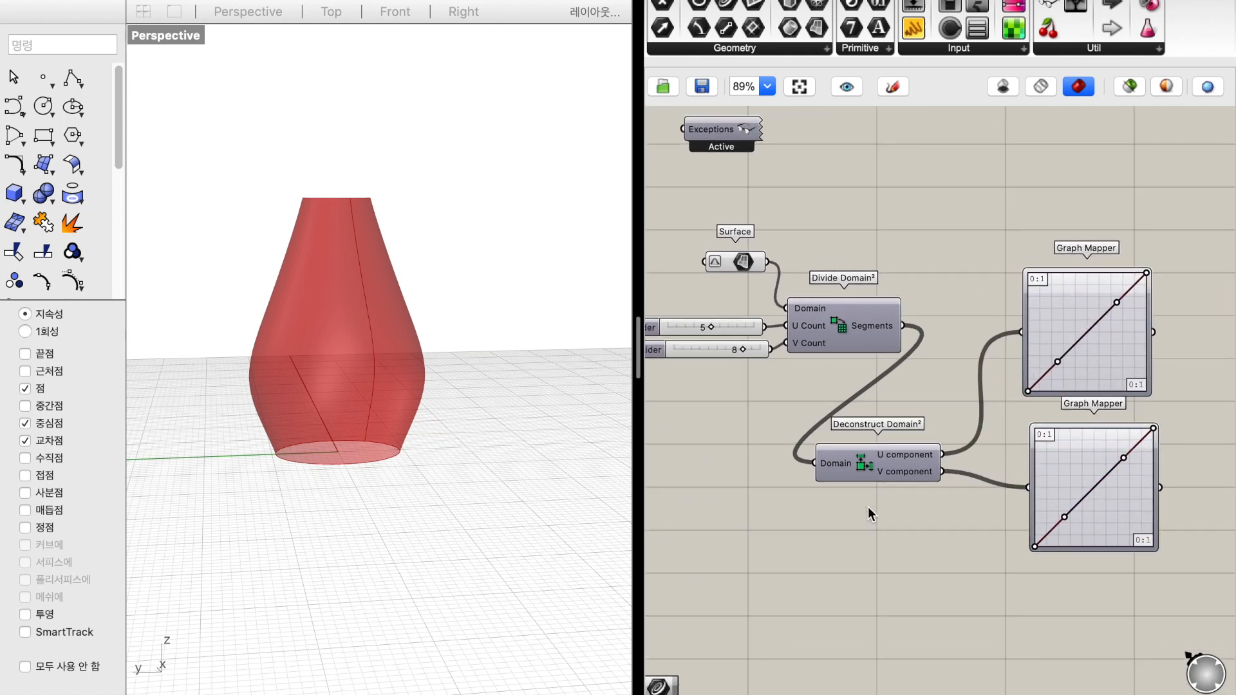
pyautogui.hscroll(5, 868, 507)
pyautogui.hscroll(2, 1061, 374)
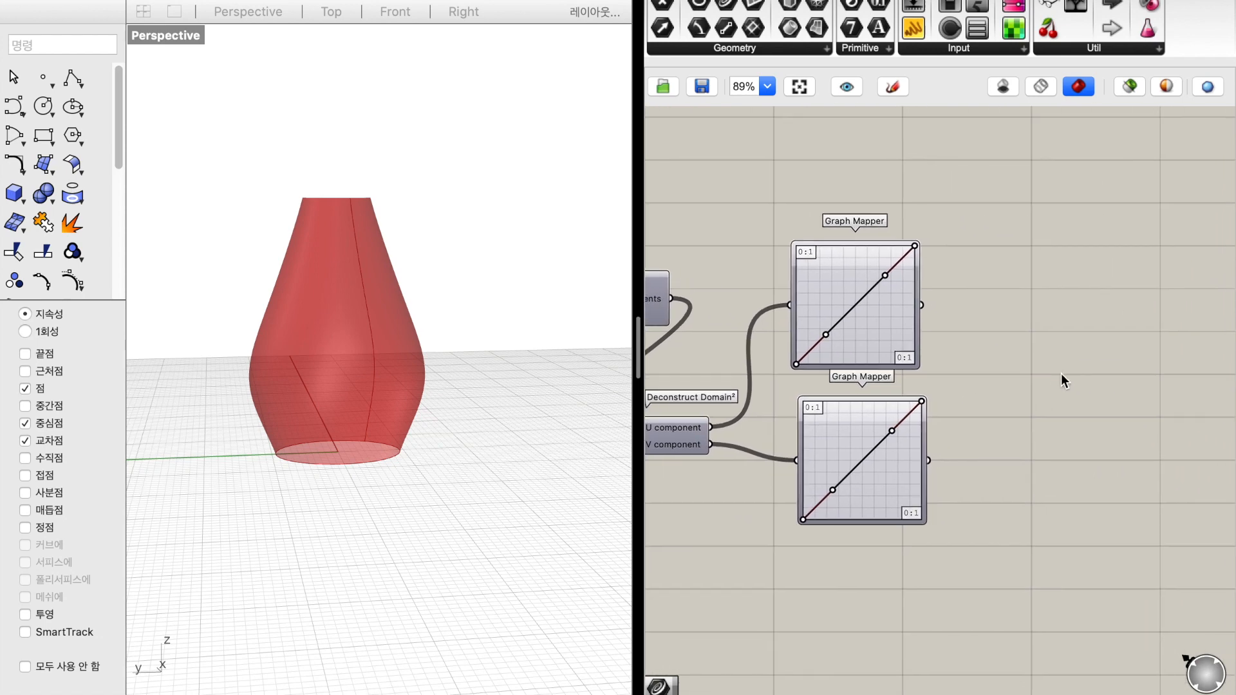
pyautogui.doubleClick(1057, 377)
pyautogui.write('construct domain')
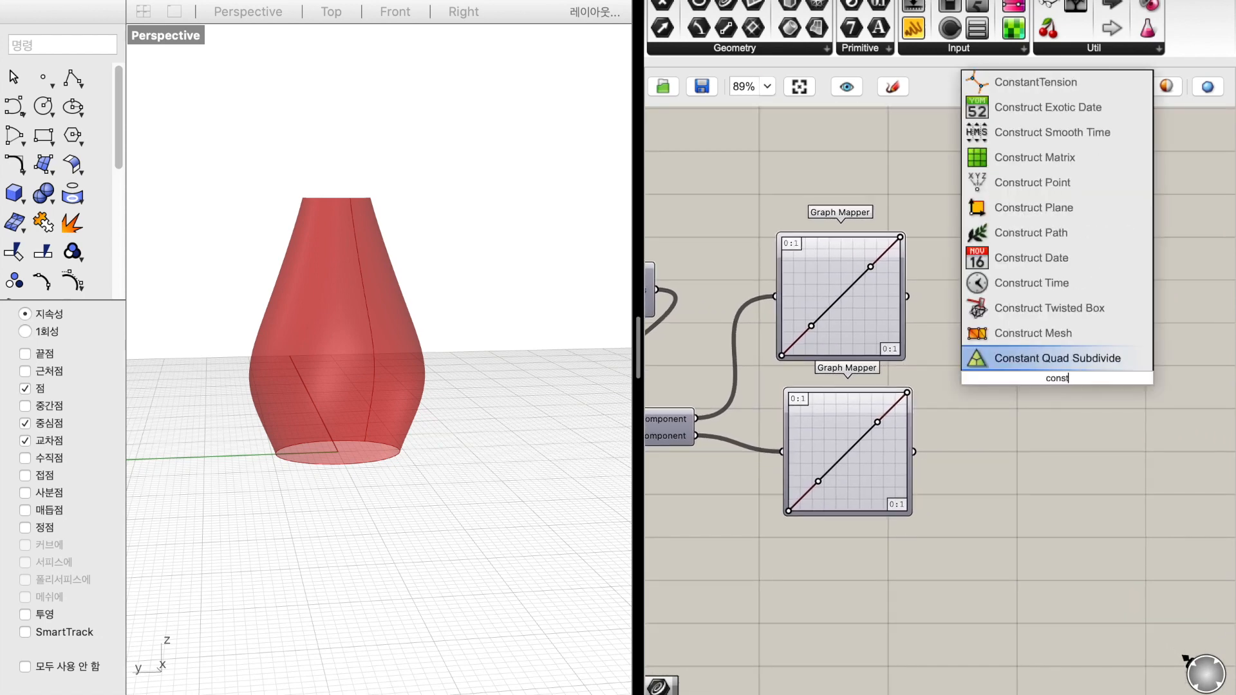
pyautogui.press('Up')
pyautogui.press('Up')
pyautogui.press('Return')
# Add an Isotrim component beyond Construct Domain²
pyautogui.hscroll(5, 1057, 437)
pyautogui.doubleClick(1057, 437)
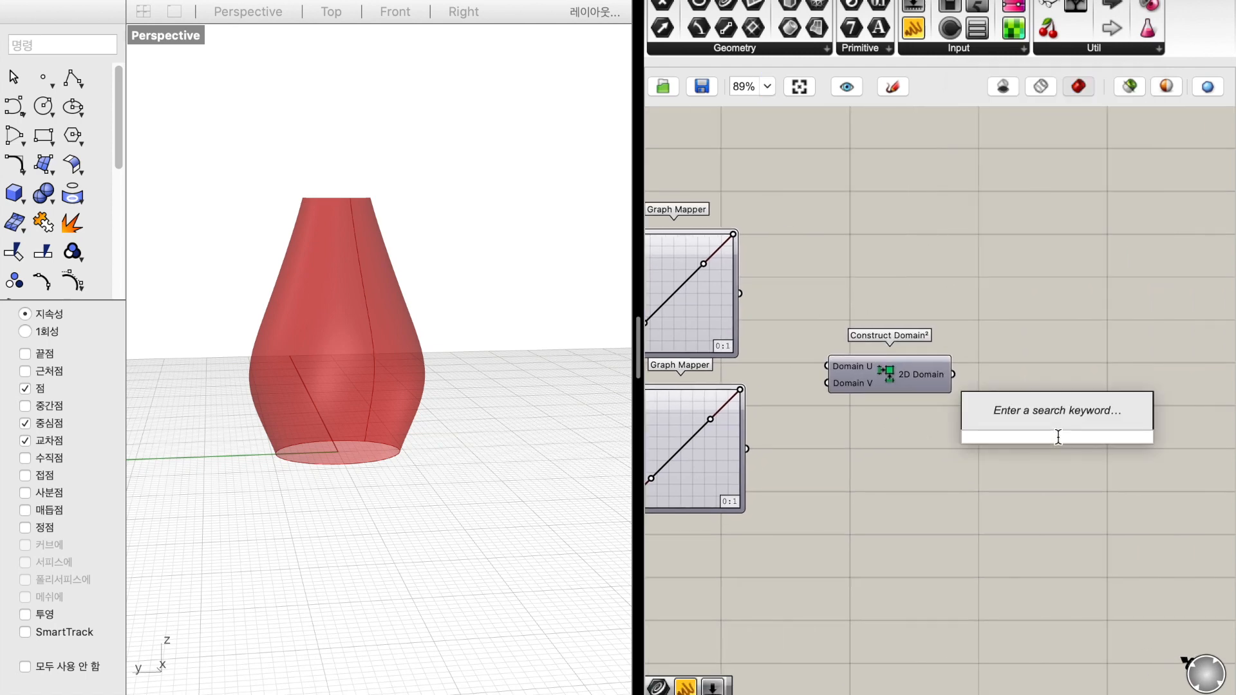
pyautogui.write('isotrim')
pyautogui.press('Return')
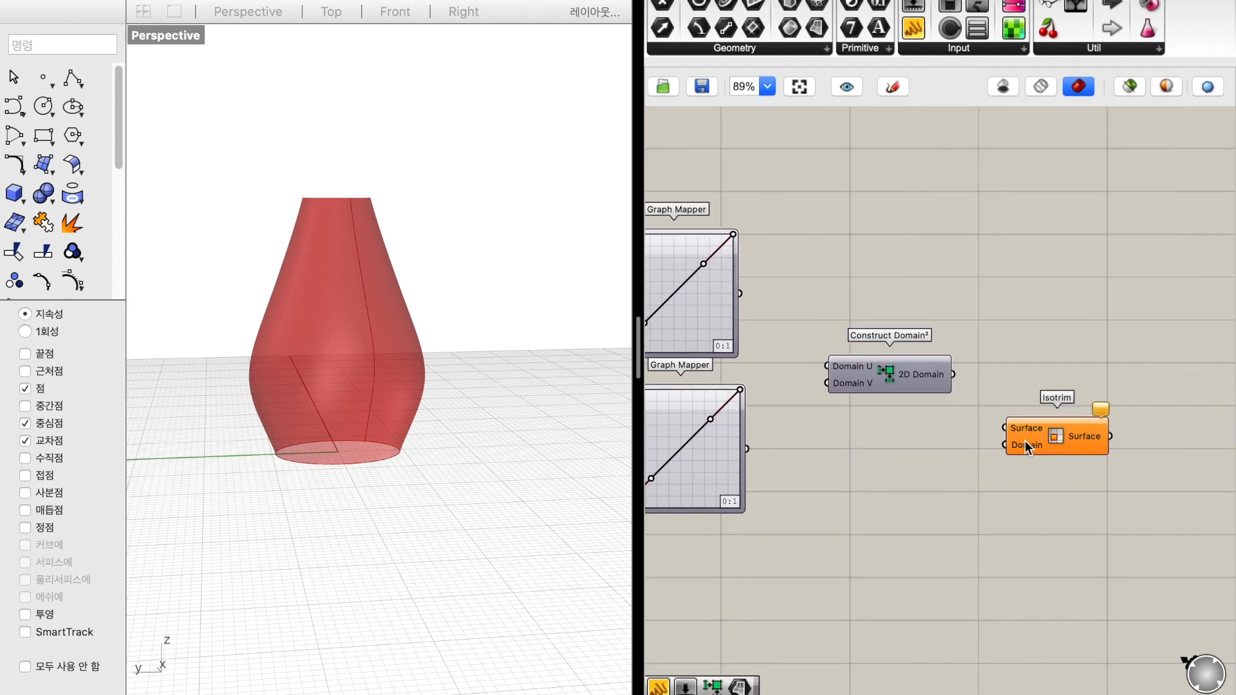
# Connect the Graph Mappers to Construct Domain²'s Domain U and V, and feed Isotrim with the 2D Domain and original Surface
pyautogui.hscroll(-3, 1007, 419)
pyautogui.moveTo(859, 313); pyautogui.dragTo(863, 468)
pyautogui.scroll(-4, 949, 468)
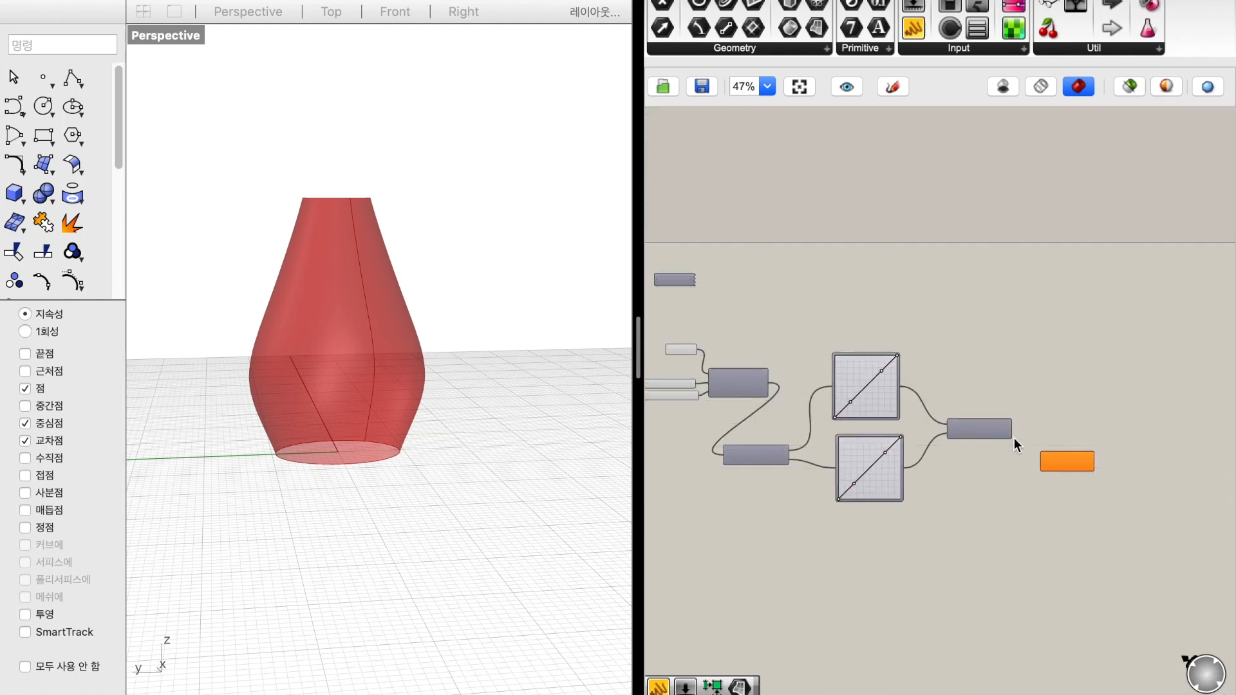
pyautogui.scroll(4, 1013, 430)
pyautogui.moveTo(1011, 428); pyautogui.dragTo(744, 277)
pyautogui.scroll(-5, 916, 418)
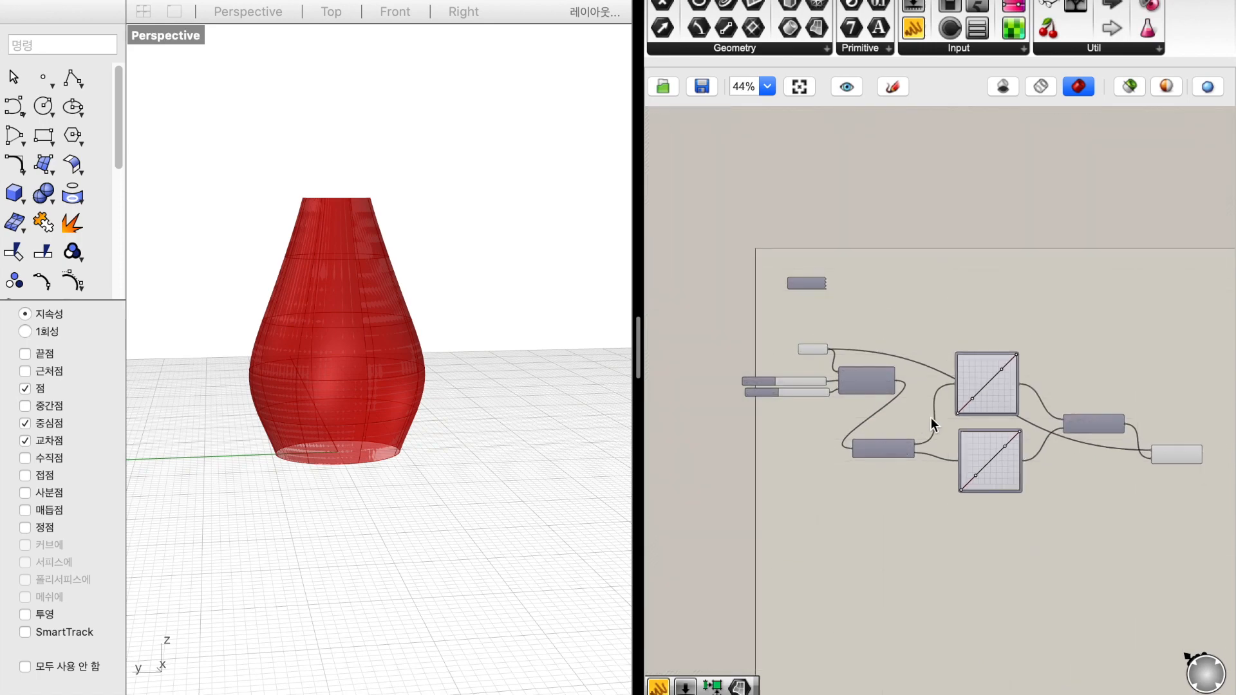
# Bend the upper Graph Mapper's Bezier line into an S-curve with its two handles
pyautogui.click(1094, 439)
pyautogui.scroll(5, 944, 376)
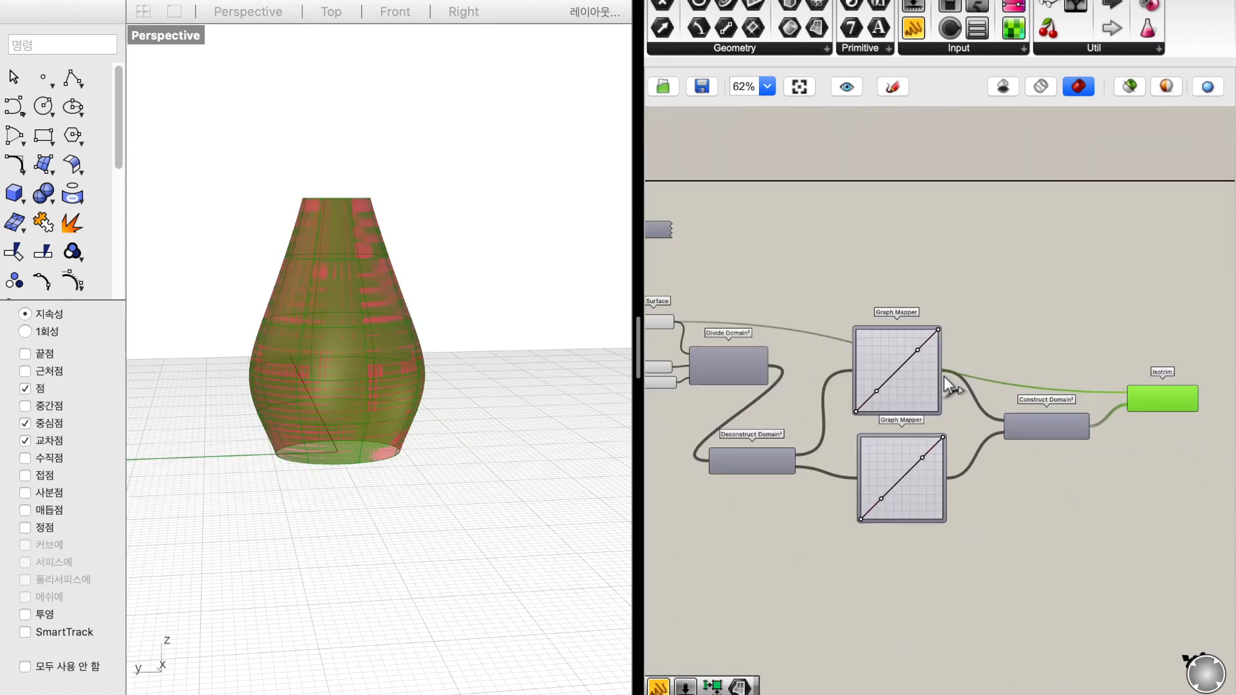
pyautogui.moveTo(901, 335); pyautogui.dragTo(841, 327)
pyautogui.moveTo(836, 400); pyautogui.dragTo(881, 421)
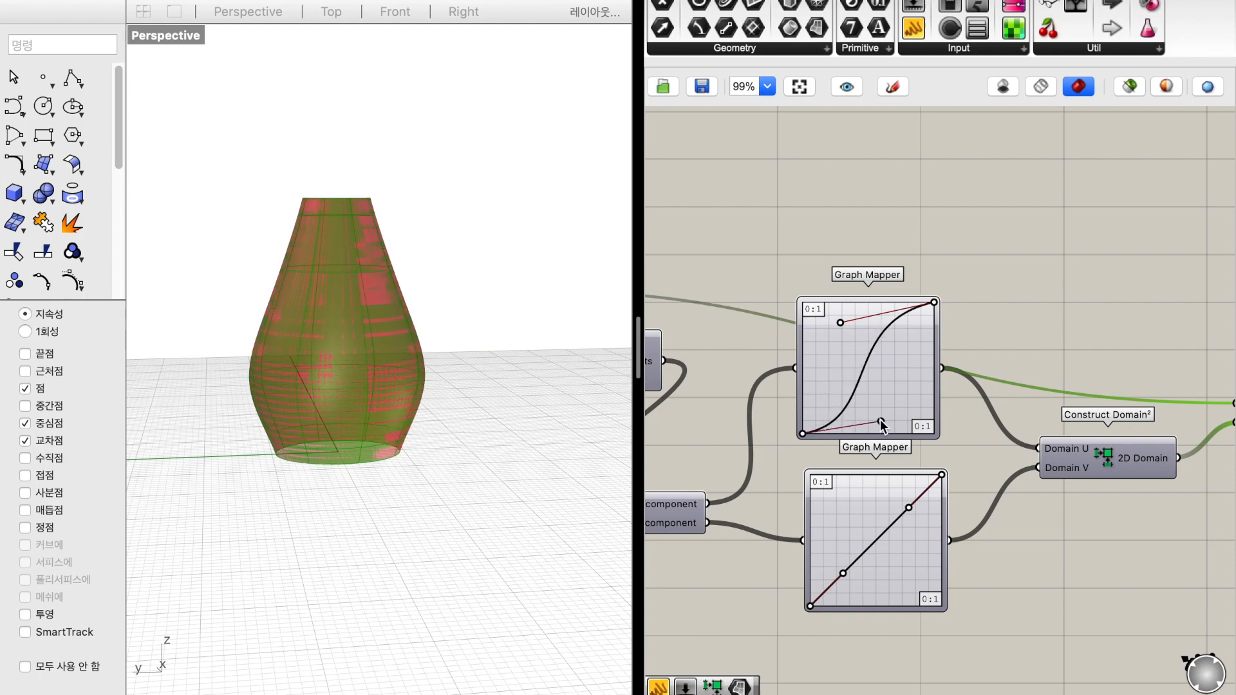
# Turn off the preview of the Surface parameter so only the Isotrim pieces display
pyautogui.scroll(-1, 880, 440)
pyautogui.scroll(-2, 880, 440)
pyautogui.hscroll(-2, 880, 440)
pyautogui.hscroll(-4, 840, 461)
pyautogui.hscroll(4, 841, 461)
pyautogui.hscroll(-5, 840, 461)
pyautogui.click(709, 219)
pyautogui.rightClick(710, 219)
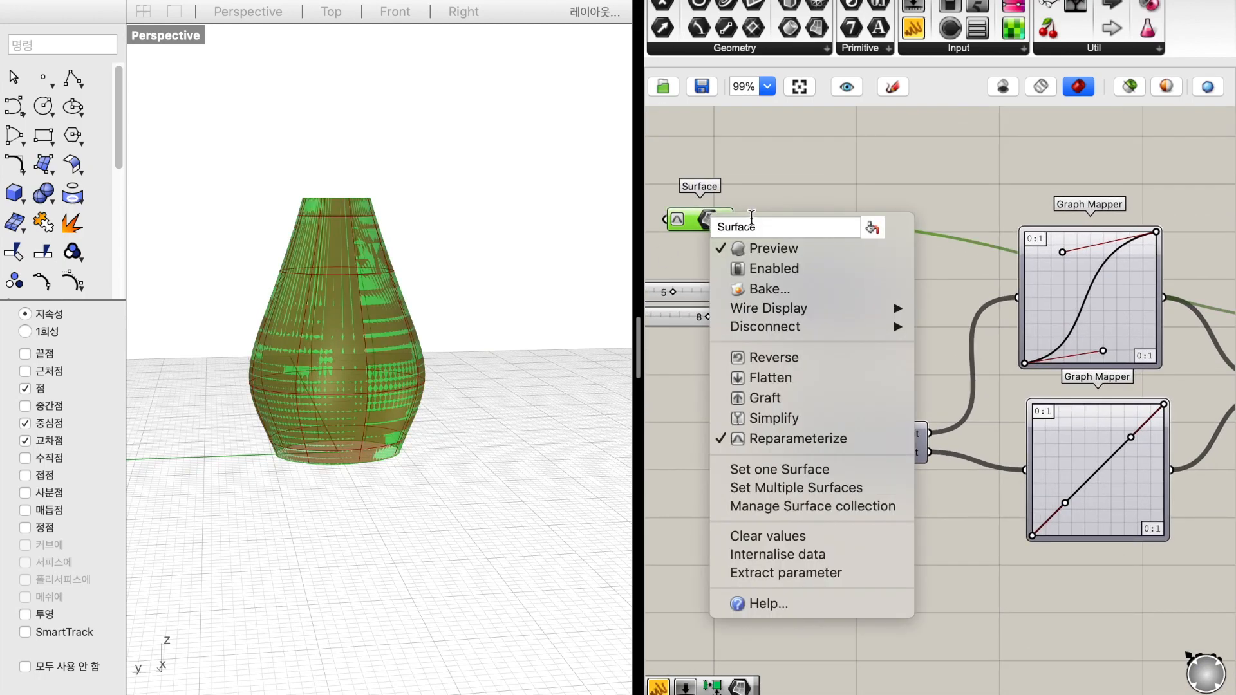
pyautogui.click(765, 249)
# Bend the lower Graph Mapper's Bezier line into an S-curve similar to the upper one
pyautogui.hscroll(3, 817, 205)
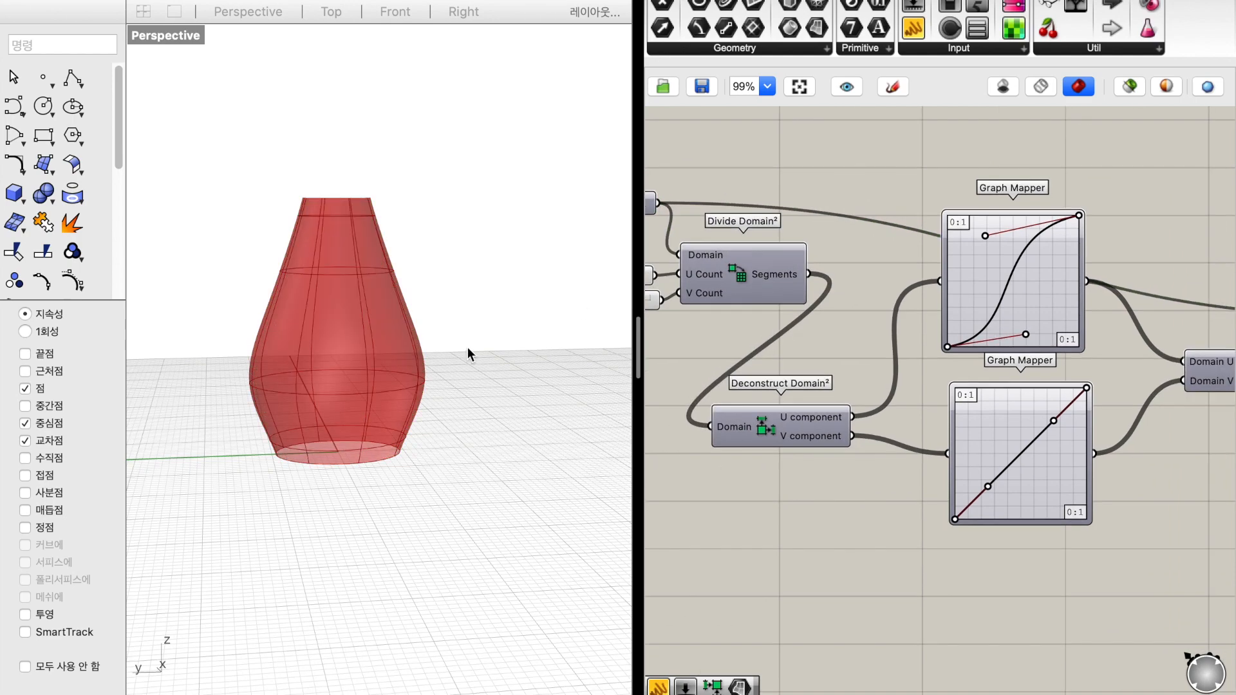
pyautogui.scroll(5, 467, 346)
pyautogui.hscroll(-5, 467, 346)
pyautogui.moveTo(988, 485); pyautogui.dragTo(1022, 499)
pyautogui.moveTo(1055, 419); pyautogui.dragTo(983, 420)
# Set the U Count slider to 7 and the V Count slider to 9
pyautogui.hscroll(-5, 887, 502)
pyautogui.scroll(-3, 573, 480)
pyautogui.hscroll(4, 574, 475)
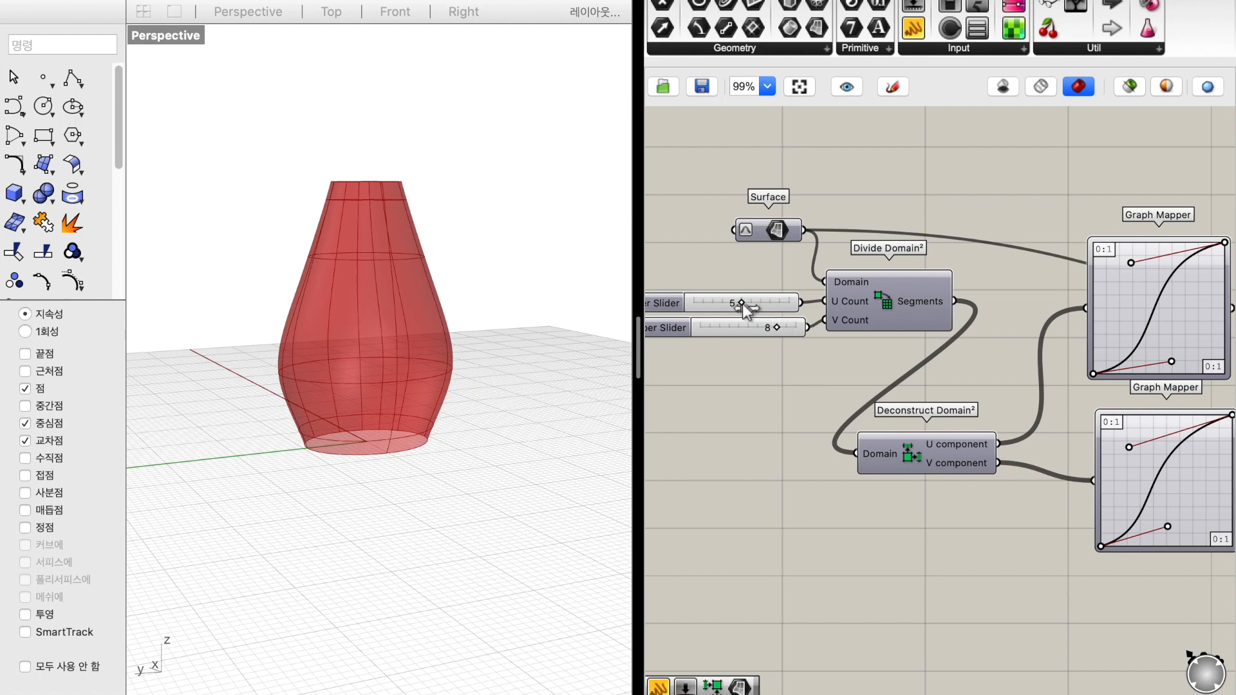
pyautogui.moveTo(743, 304); pyautogui.dragTo(754, 306)
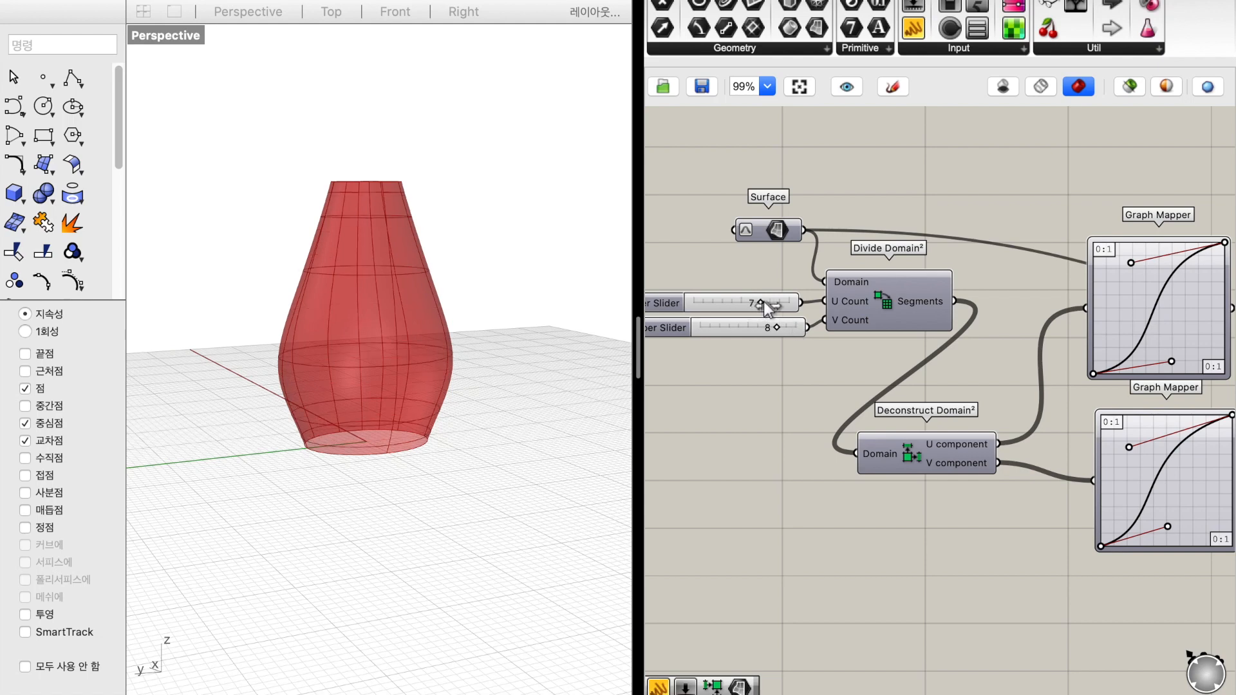
pyautogui.moveTo(778, 326); pyautogui.dragTo(785, 325)
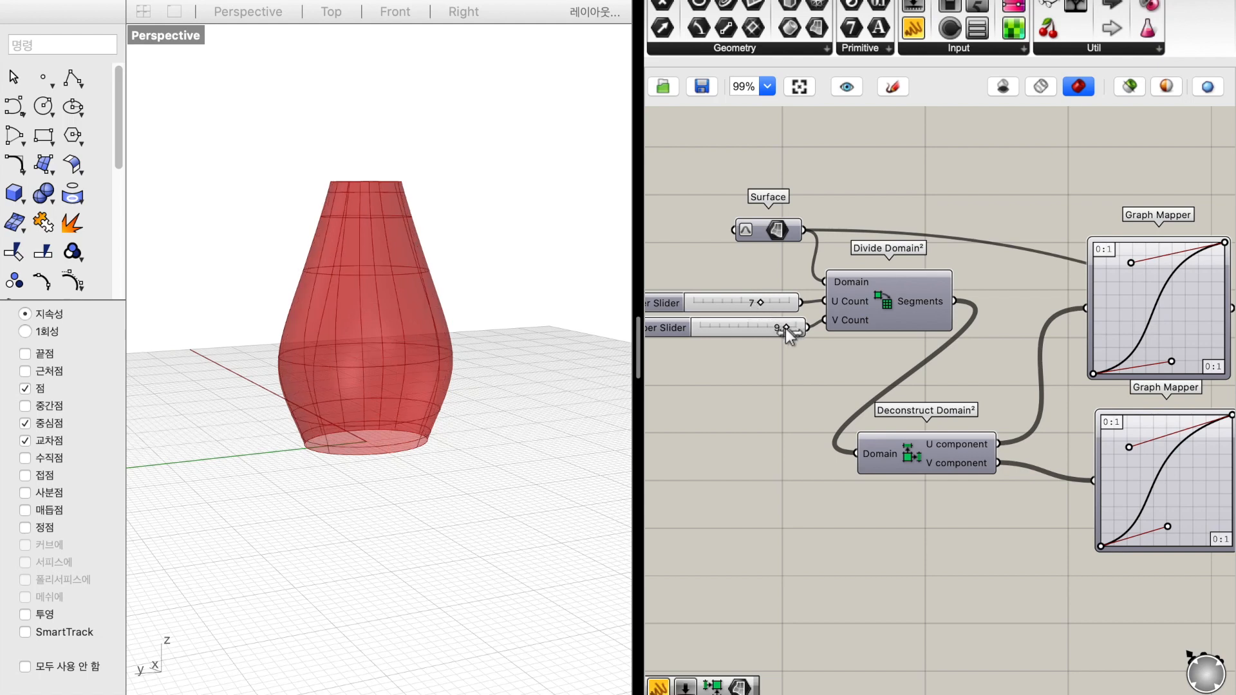
# Draw a rectangle on the ground plane in Rhino with its first corner at the origin (0) and the other placed freehand
pyautogui.moveTo(403, 409); pyautogui.dragTo(206, 496, button='right')
pyautogui.hscroll(-10, 403, 410)
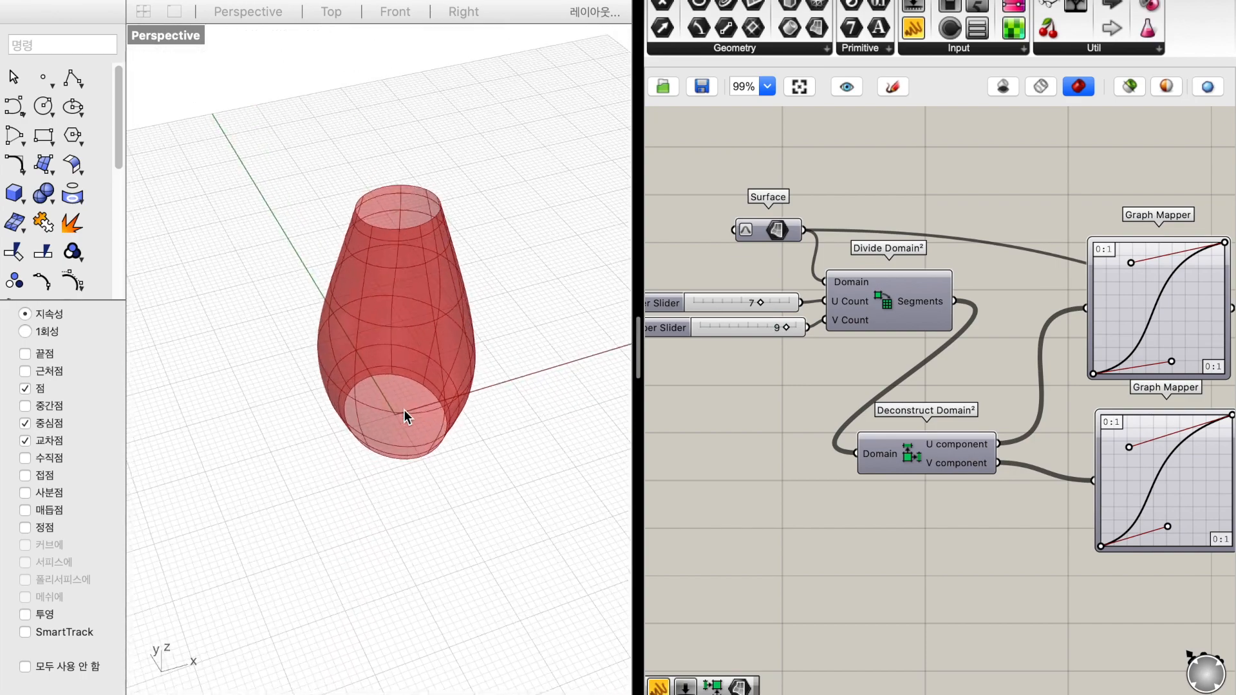
pyautogui.hscroll(5, 972, 368)
pyautogui.scroll(-8, 972, 368)
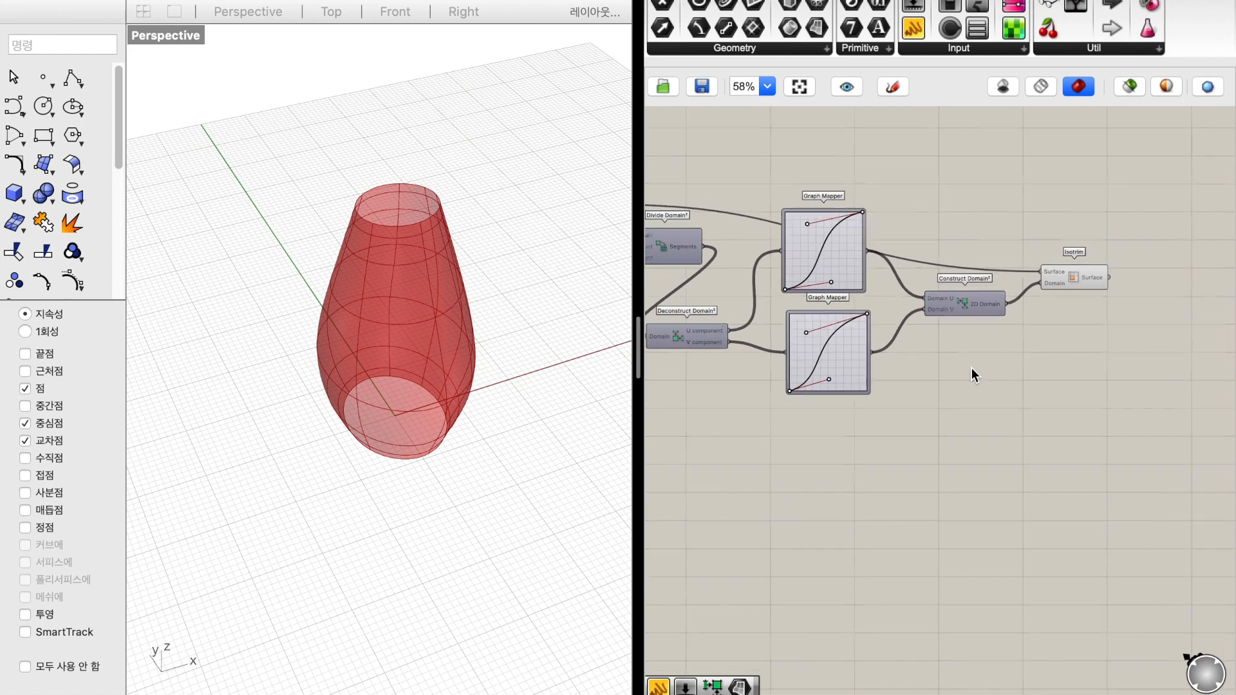
pyautogui.scroll(-5, 972, 368)
pyautogui.hscroll(-2, 962, 368)
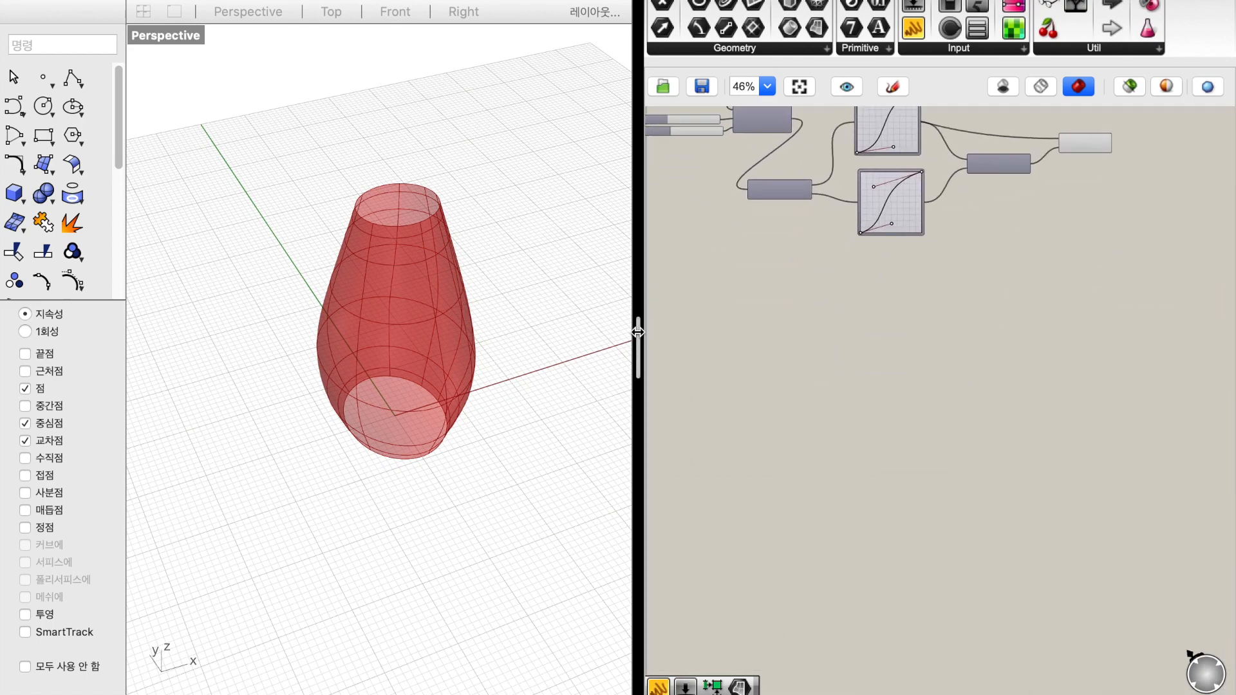
pyautogui.hscroll(-10, 491, 297)
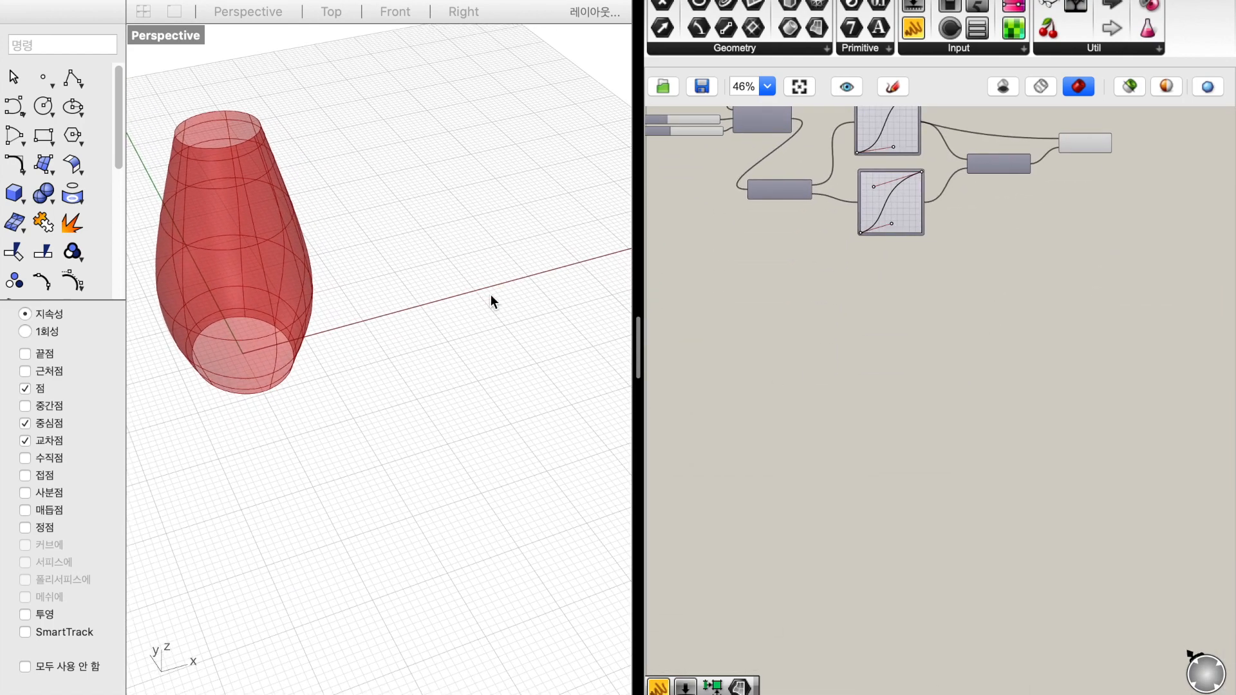
pyautogui.click(43, 135)
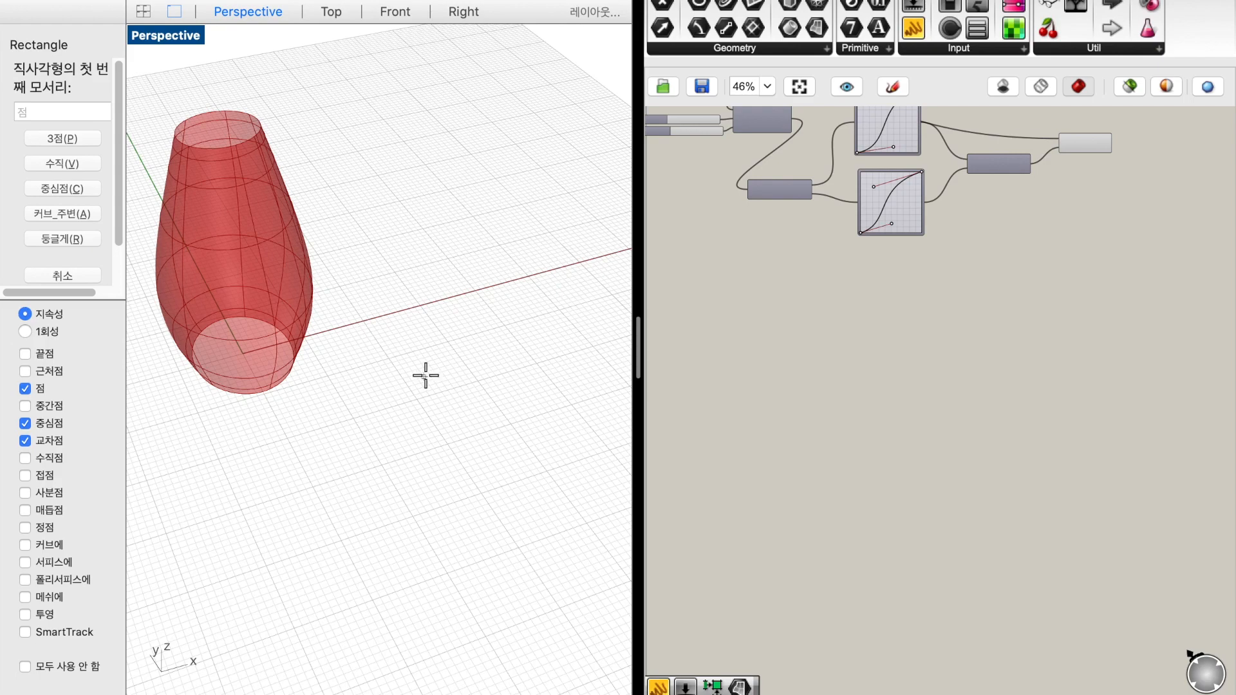
pyautogui.write('0')
pyautogui.press('Return')
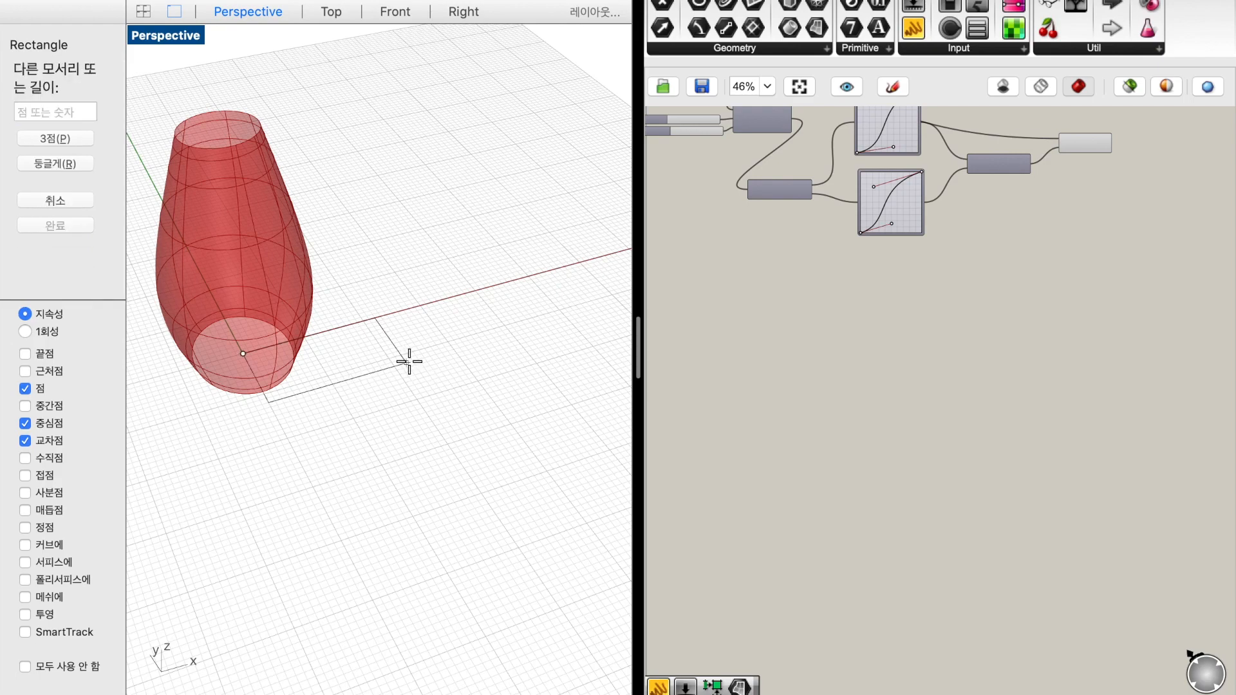
pyautogui.click(461, 422)
# Move the rectangle clear of the vase and copy it straight up to make two stacked rectangles
pyautogui.scroll(-5, 452, 433)
pyautogui.moveTo(474, 453); pyautogui.dragTo(547, 369)
pyautogui.keyDown('shift'); pyautogui.moveTo(549, 449); pyautogui.dragTo(484, 479, button='right'); pyautogui.keyUp('shift')
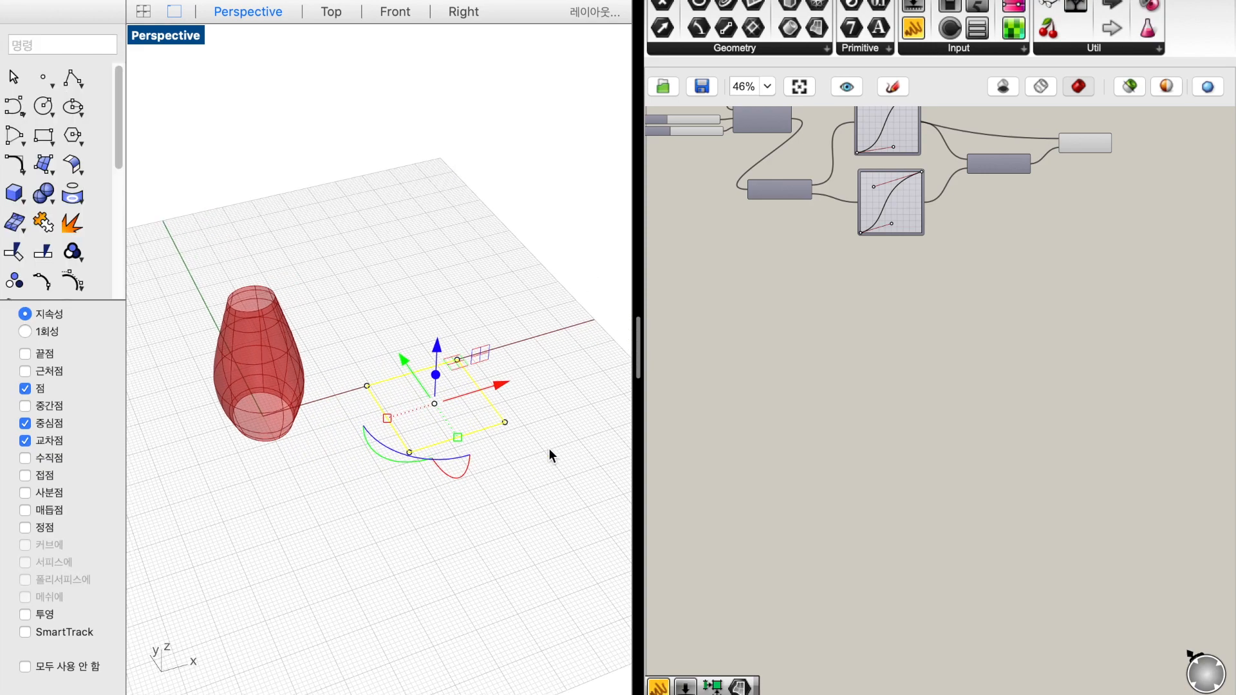
pyautogui.moveTo(438, 353); pyautogui.dragTo(435, 245)
pyautogui.click(542, 394)
pyautogui.moveTo(543, 388); pyautogui.dragTo(451, 353, button='right')
# Place a volume component on the empty Grasshopper canvas below the vase subdivision definition
pyautogui.click(757, 311)
pyautogui.scroll(3, 757, 312)
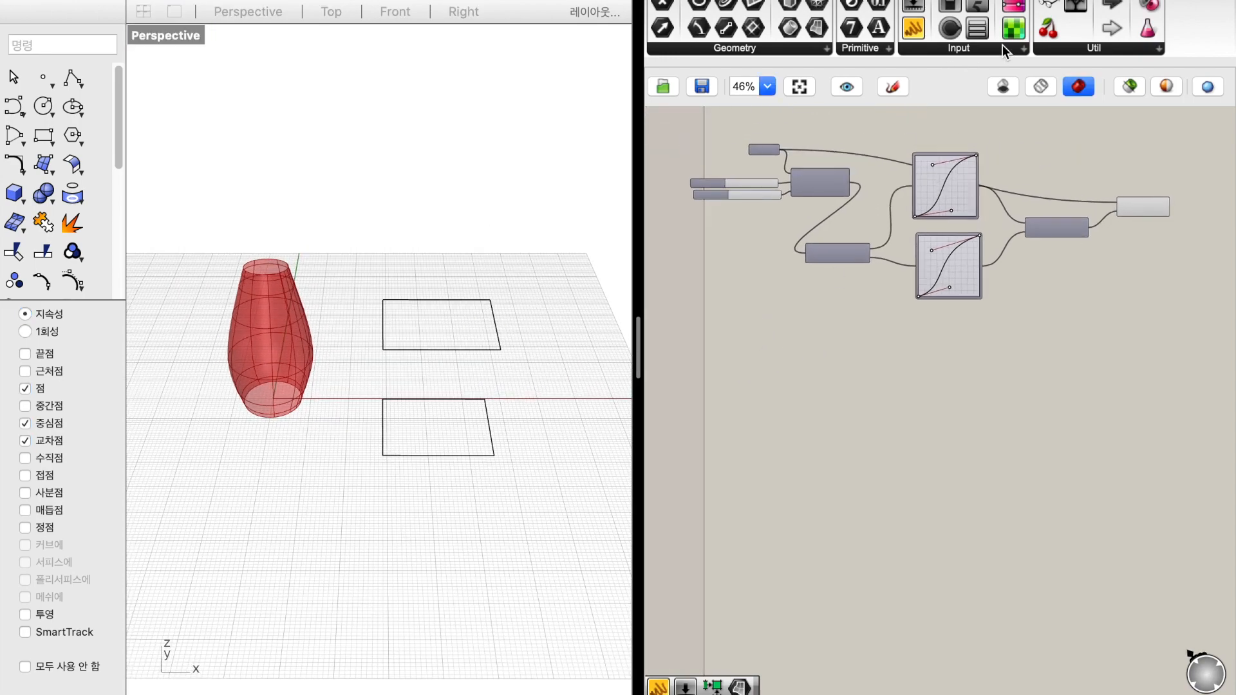
pyautogui.click(955, 0)
pyautogui.moveTo(1138, 4); pyautogui.dragTo(879, 309)
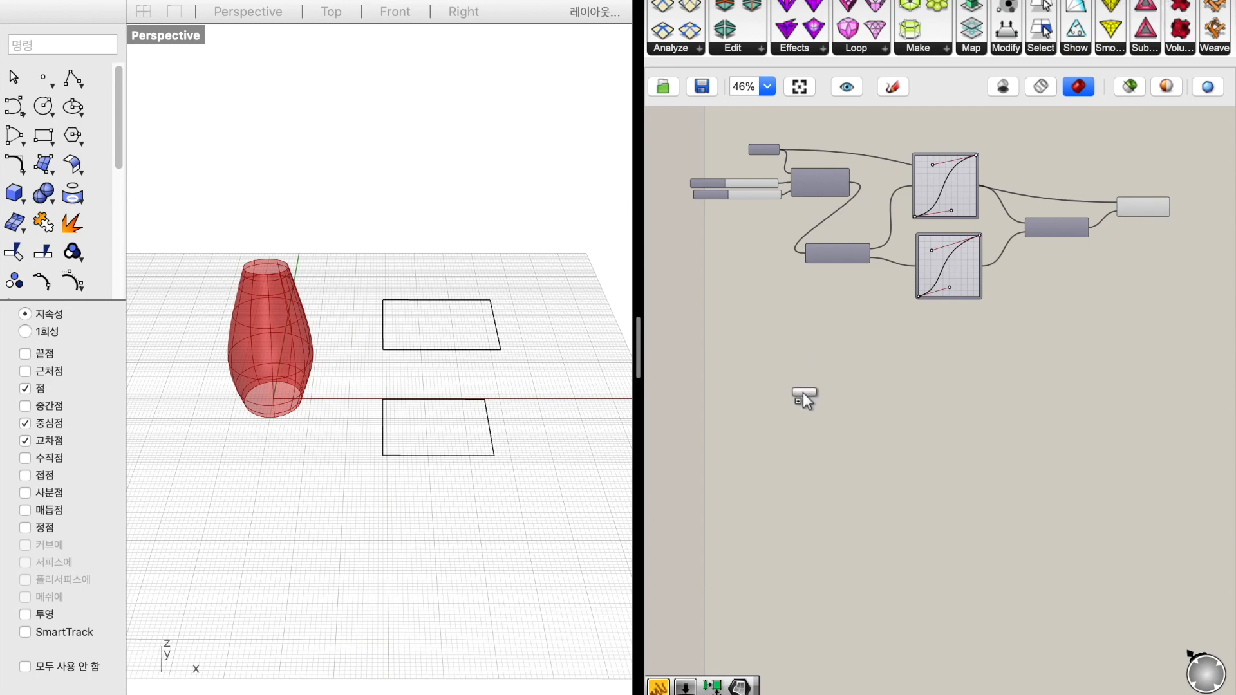
pyautogui.moveTo(802, 394); pyautogui.dragTo(802, 394)
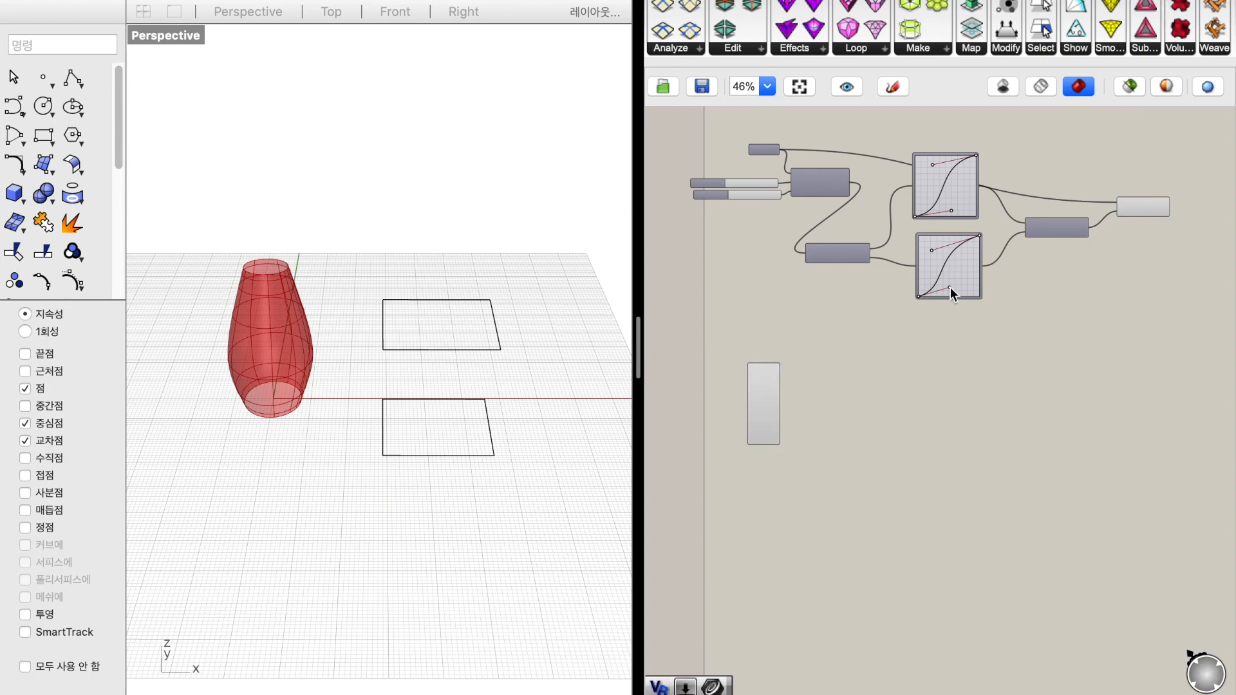
# Place two more volume components in a column beneath the first one
pyautogui.click(1177, 52)
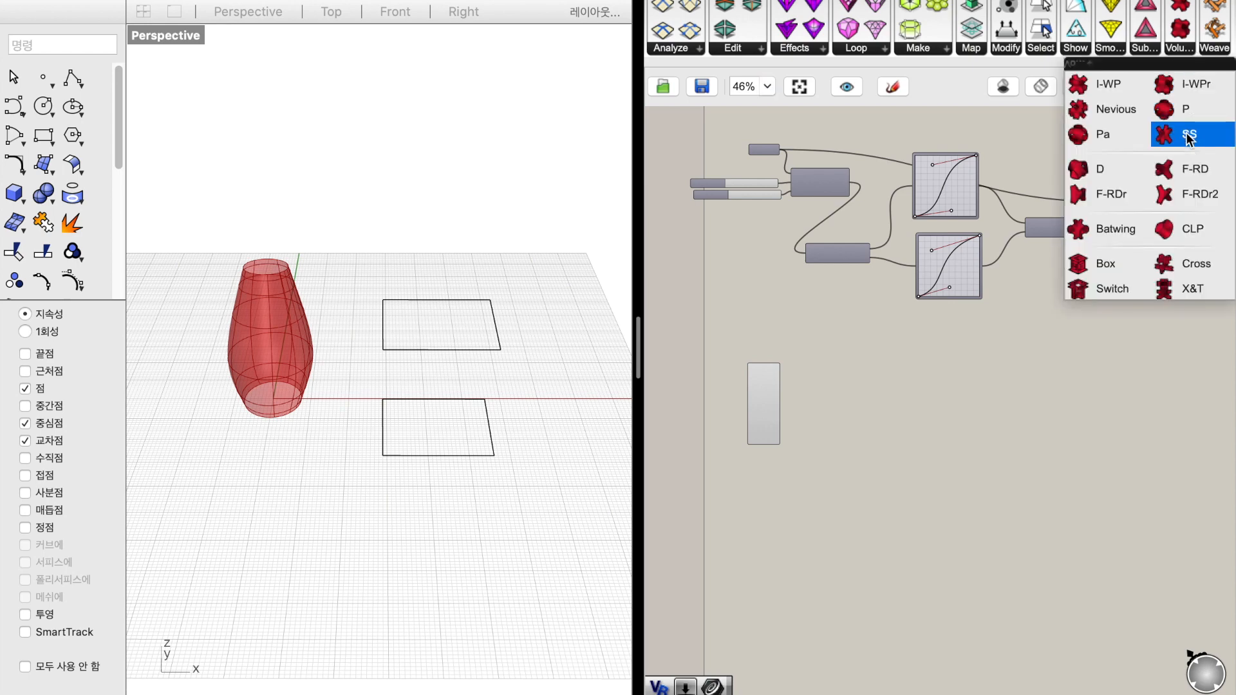
pyautogui.moveTo(1189, 139); pyautogui.dragTo(767, 509)
pyautogui.click(1183, 52)
pyautogui.moveTo(1130, 177); pyautogui.dragTo(1112, 221)
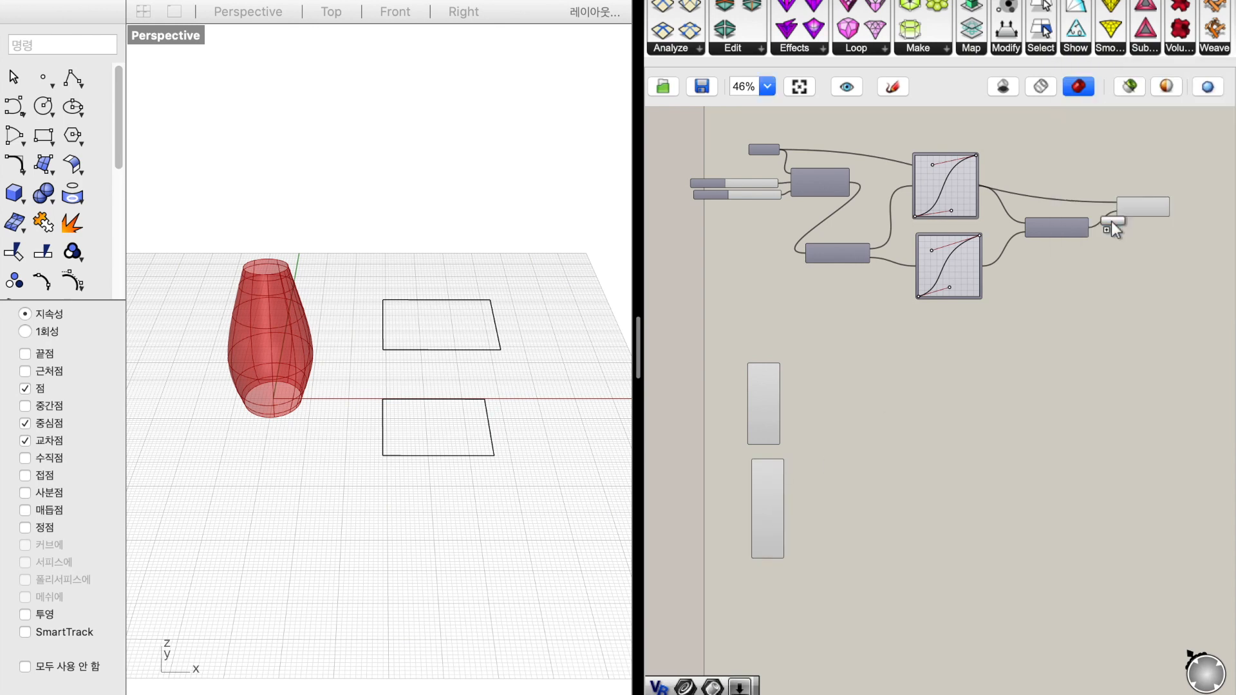
pyautogui.moveTo(834, 562); pyautogui.dragTo(770, 594)
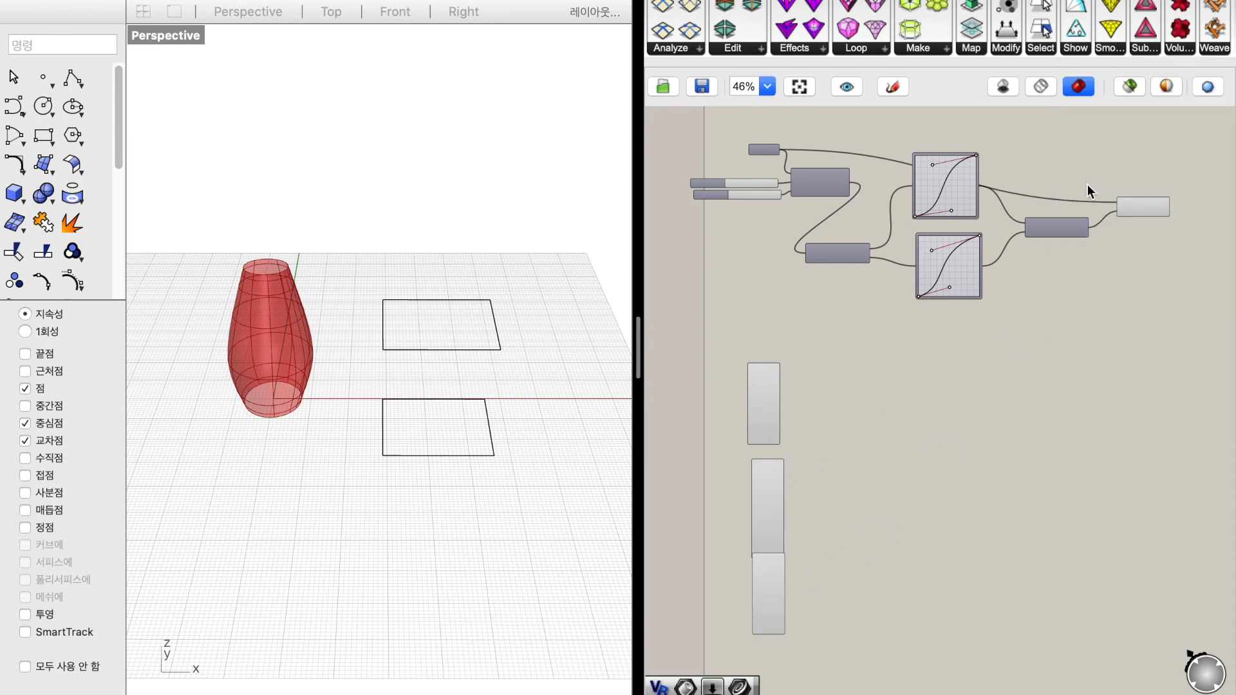
# Place a Box volume component at the head of the column of volume components on the Grasshopper canvas
pyautogui.click(1184, 51)
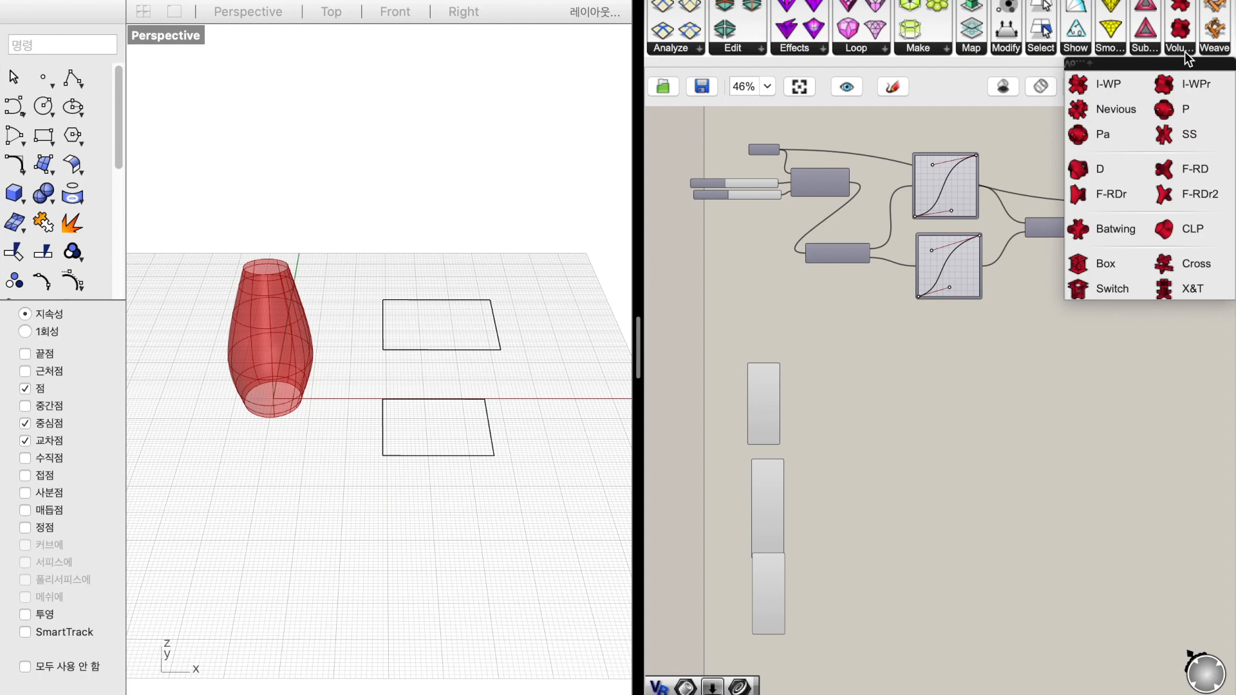
pyautogui.moveTo(1104, 266); pyautogui.dragTo(767, 311)
pyautogui.scroll(-3, 784, 336)
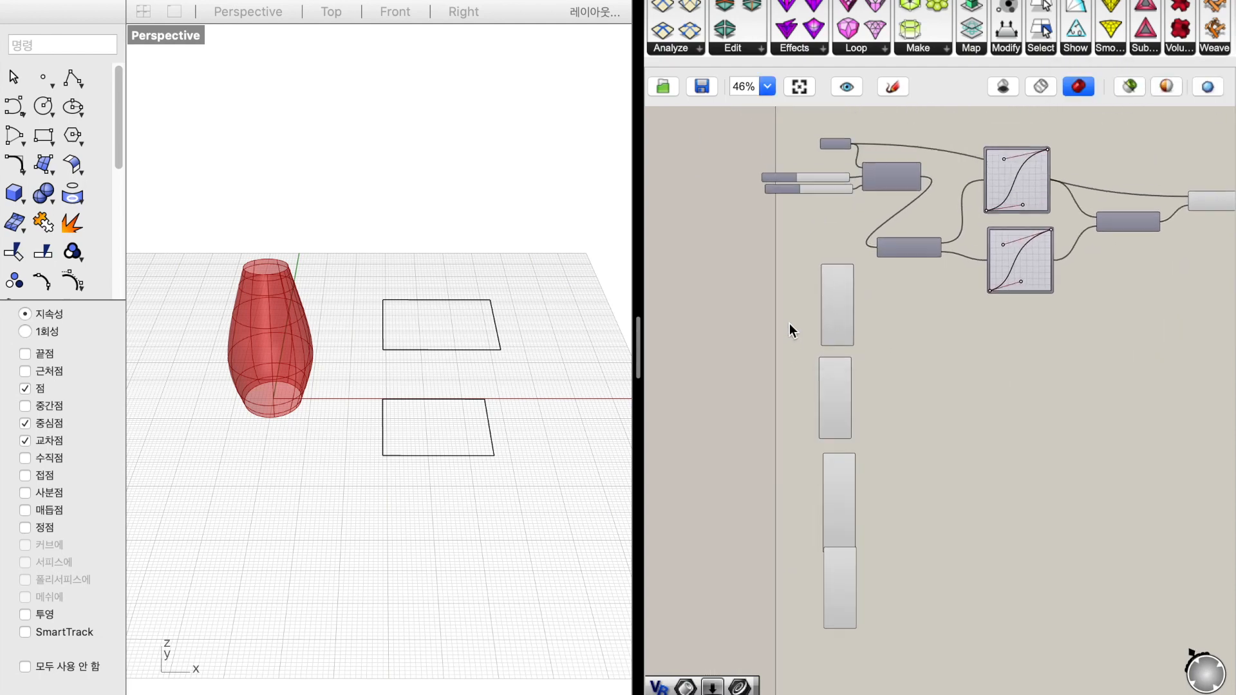
# Add a Curve parameter beside the Box component and duplicate it directly below
pyautogui.scroll(5, 817, 279)
pyautogui.doubleClick(748, 306)
pyautogui.write('curve')
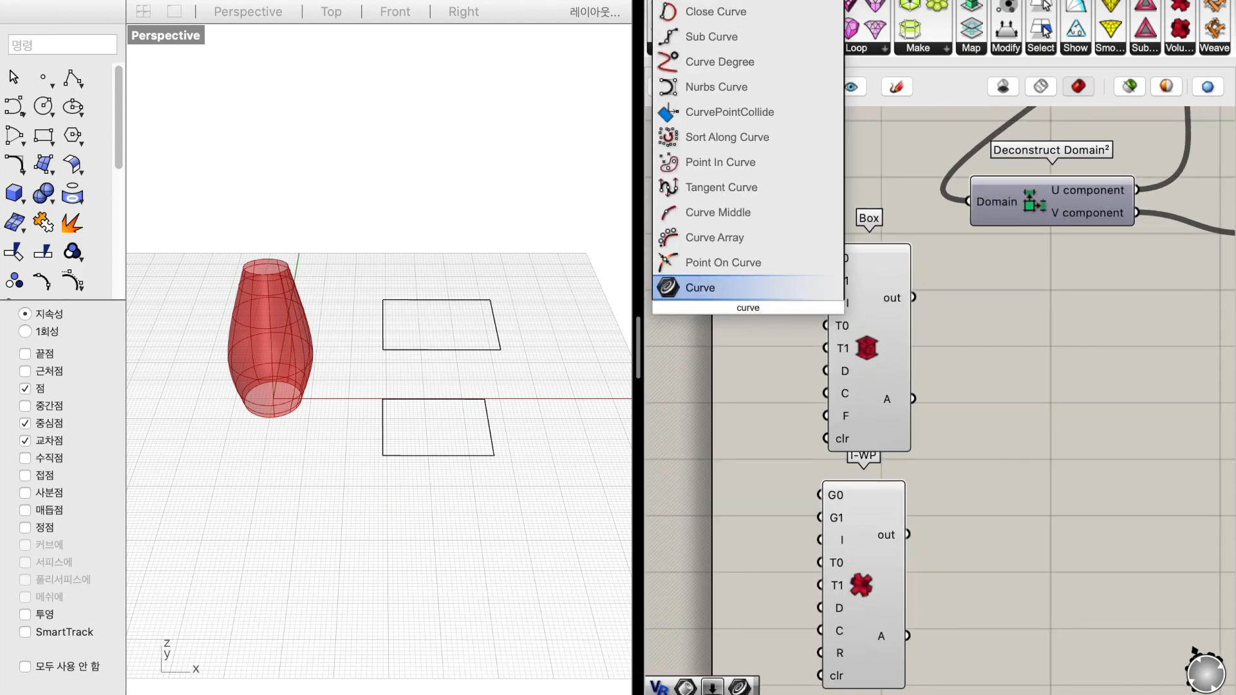
pyautogui.press('Return')
pyautogui.keyDown('alt'); pyautogui.moveTo(748, 308); pyautogui.dragTo(761, 379); pyautogui.keyUp('alt')
# Assign the lower Rhino rectangle to the first Curve parameter and the upper rectangle to the second one
pyautogui.click(752, 307)
pyautogui.rightClick(760, 304)
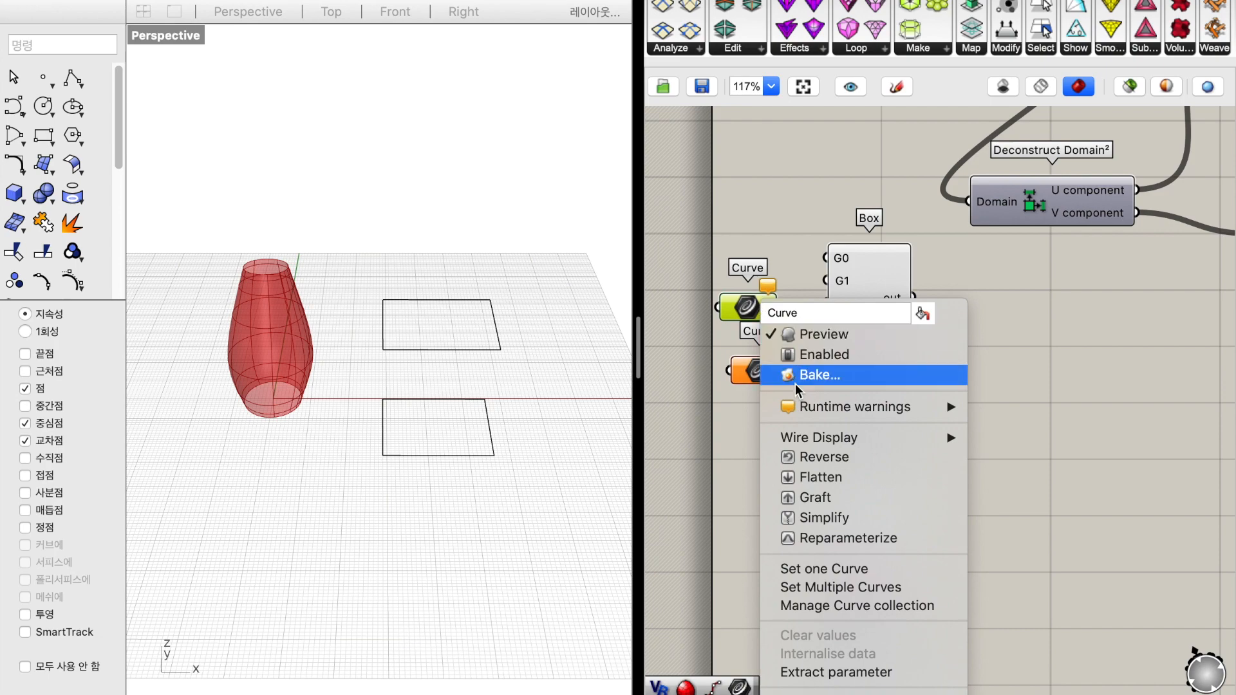
pyautogui.click(830, 567)
pyautogui.click(393, 412)
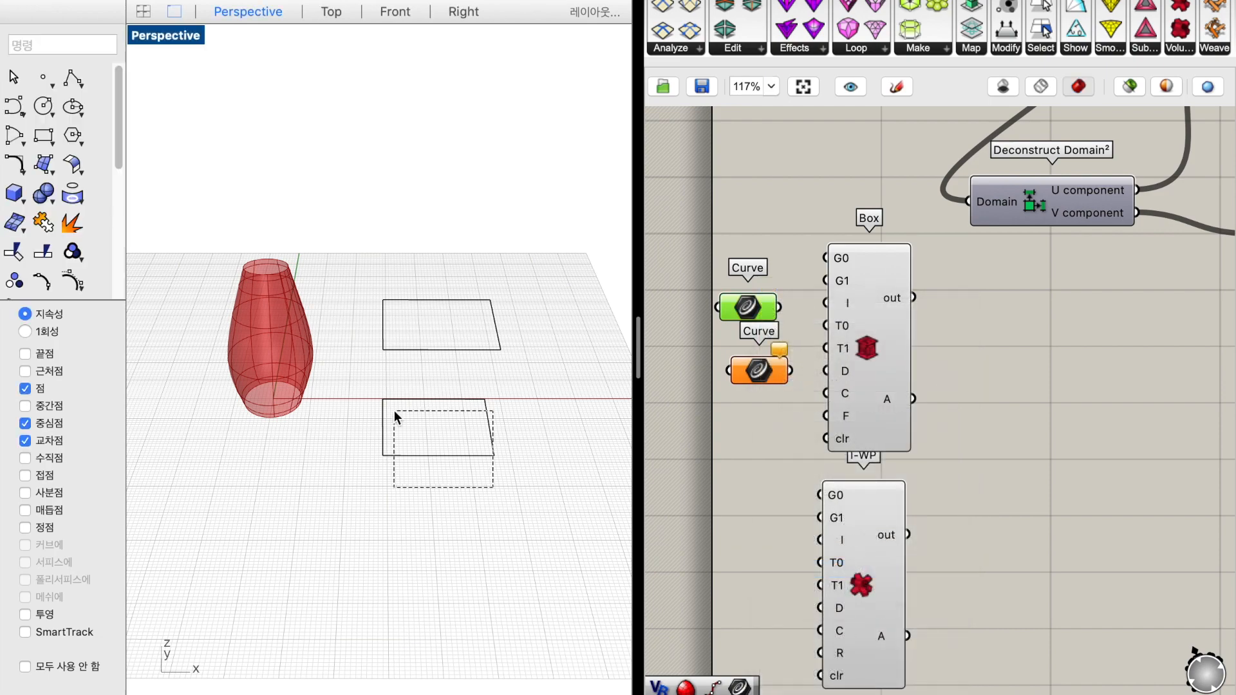
pyautogui.click(755, 377)
pyautogui.rightClick(755, 378)
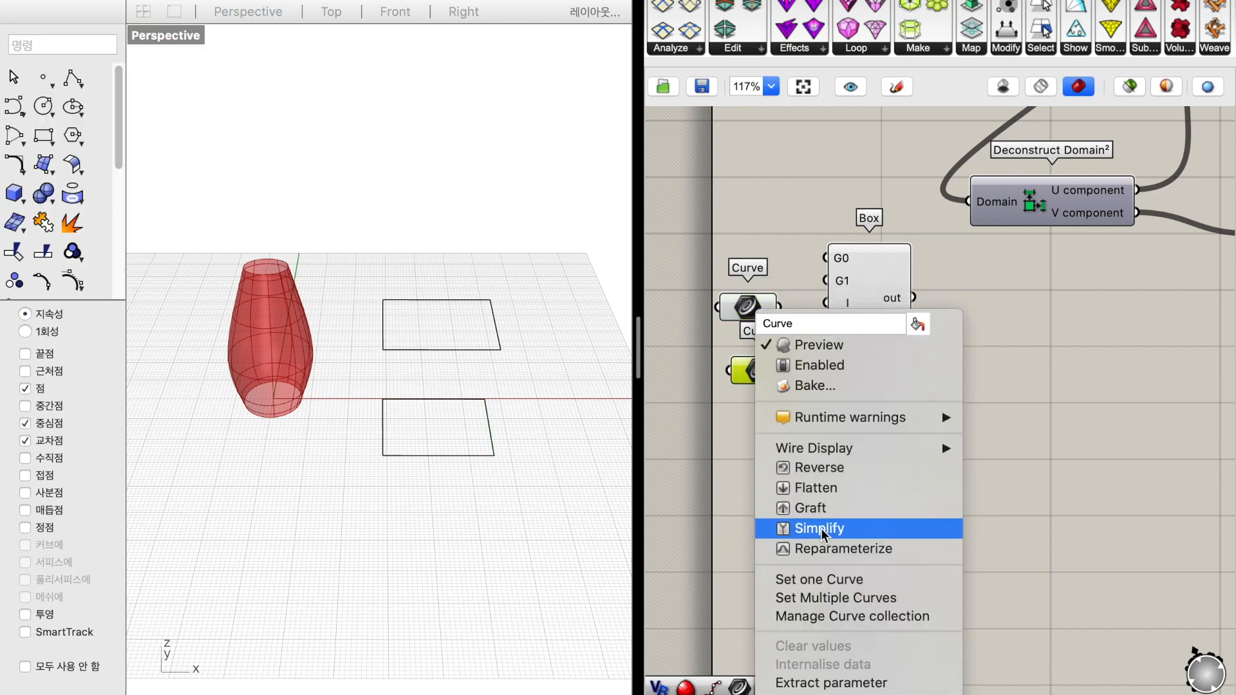
pyautogui.click(828, 578)
pyautogui.click(412, 299)
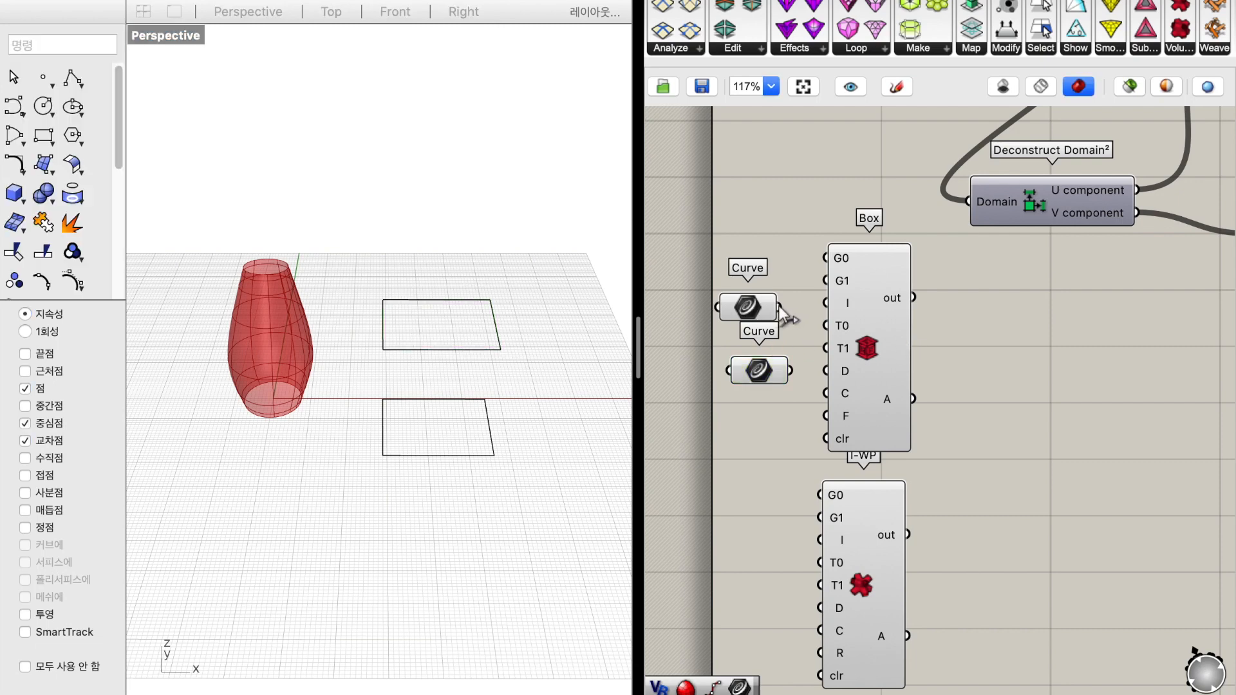
# Wire the first Curve parameter into the Box component's G0 input and the second into G1
pyautogui.moveTo(818, 254); pyautogui.dragTo(819, 257)
pyautogui.moveTo(794, 332); pyautogui.dragTo(792, 368)
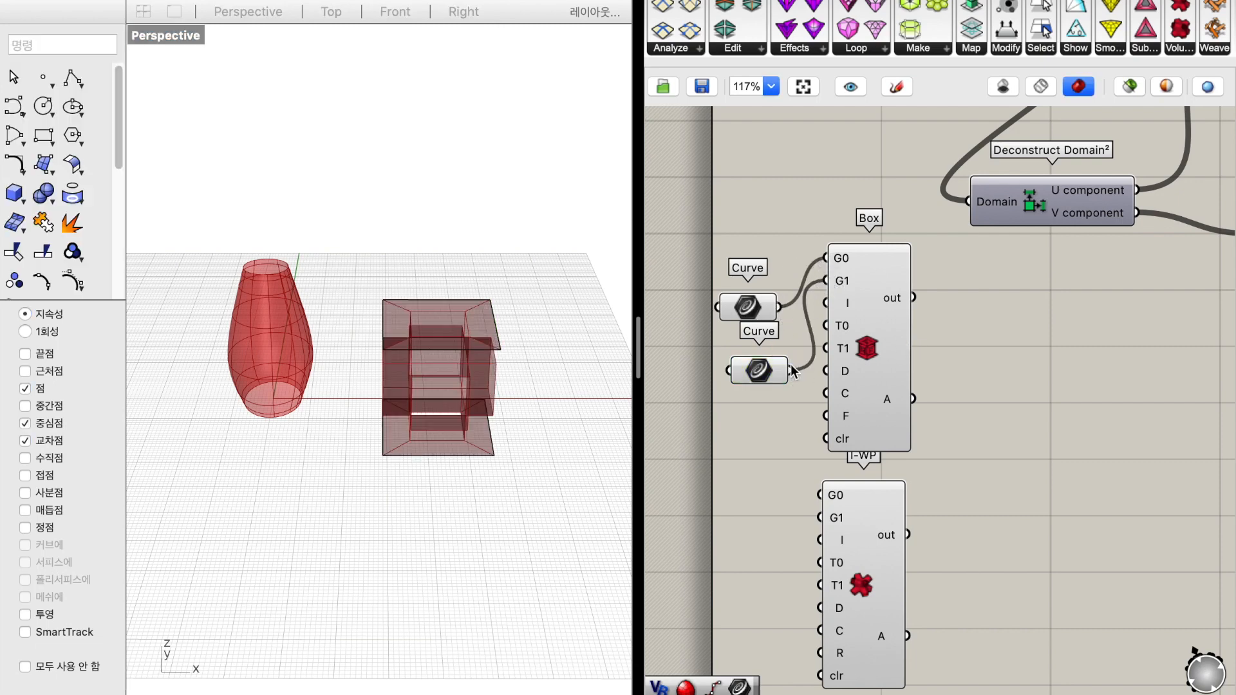
pyautogui.scroll(-5, 528, 481)
pyautogui.hscroll(5, 528, 481)
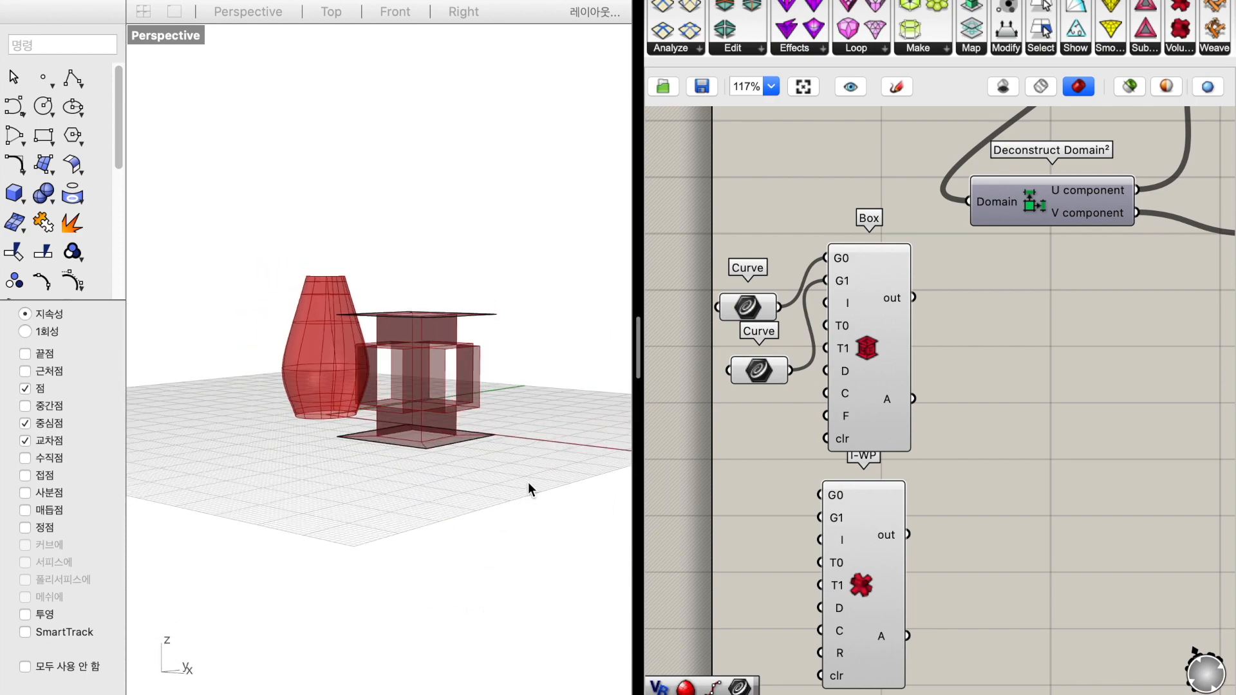
pyautogui.hscroll(-2, 528, 482)
pyautogui.click(528, 481)
pyautogui.hscroll(-5, 519, 488)
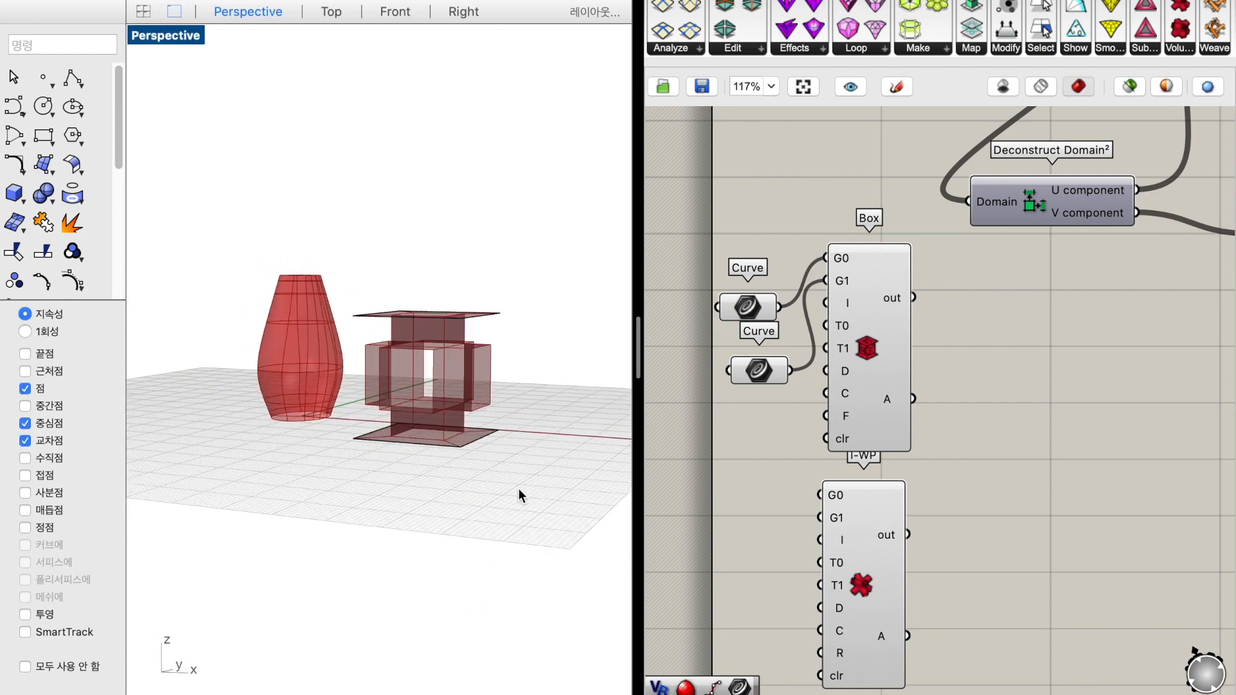
pyautogui.scroll(3, 519, 489)
pyautogui.moveTo(519, 488); pyautogui.dragTo(537, 504, button='right')
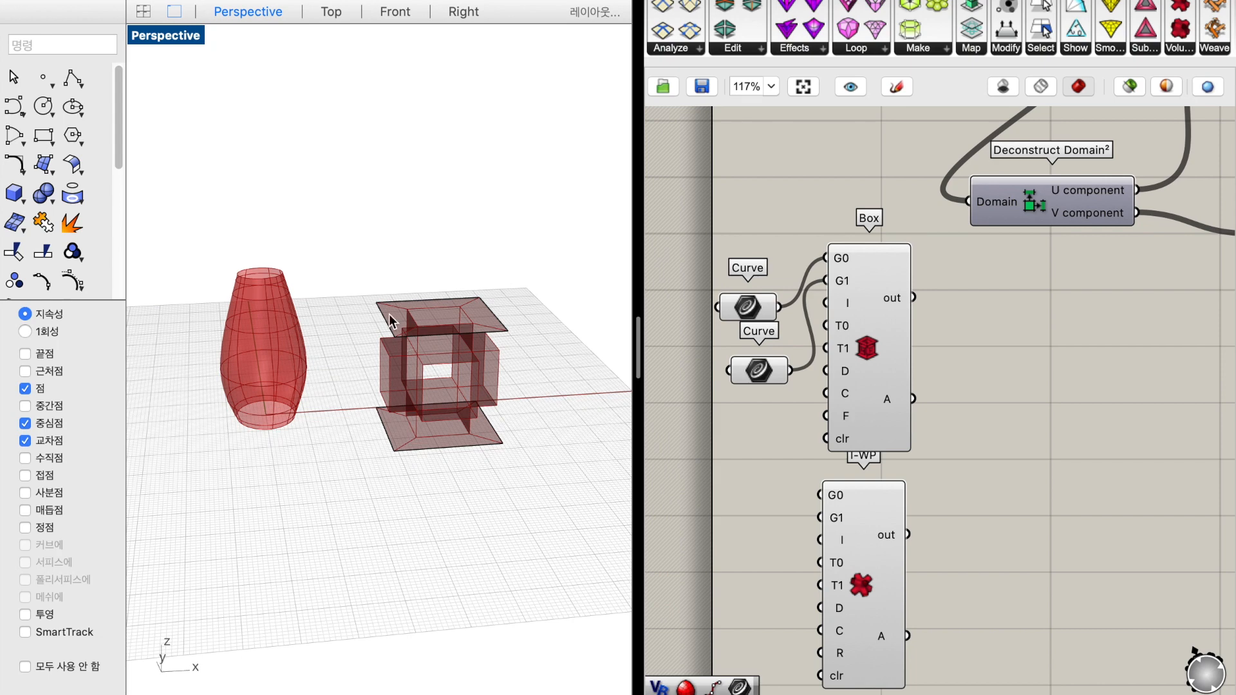
# Scale both Rhino rectangles down together to about a quarter of their size and move them slightly downward
pyautogui.moveTo(342, 273); pyautogui.dragTo(579, 499)
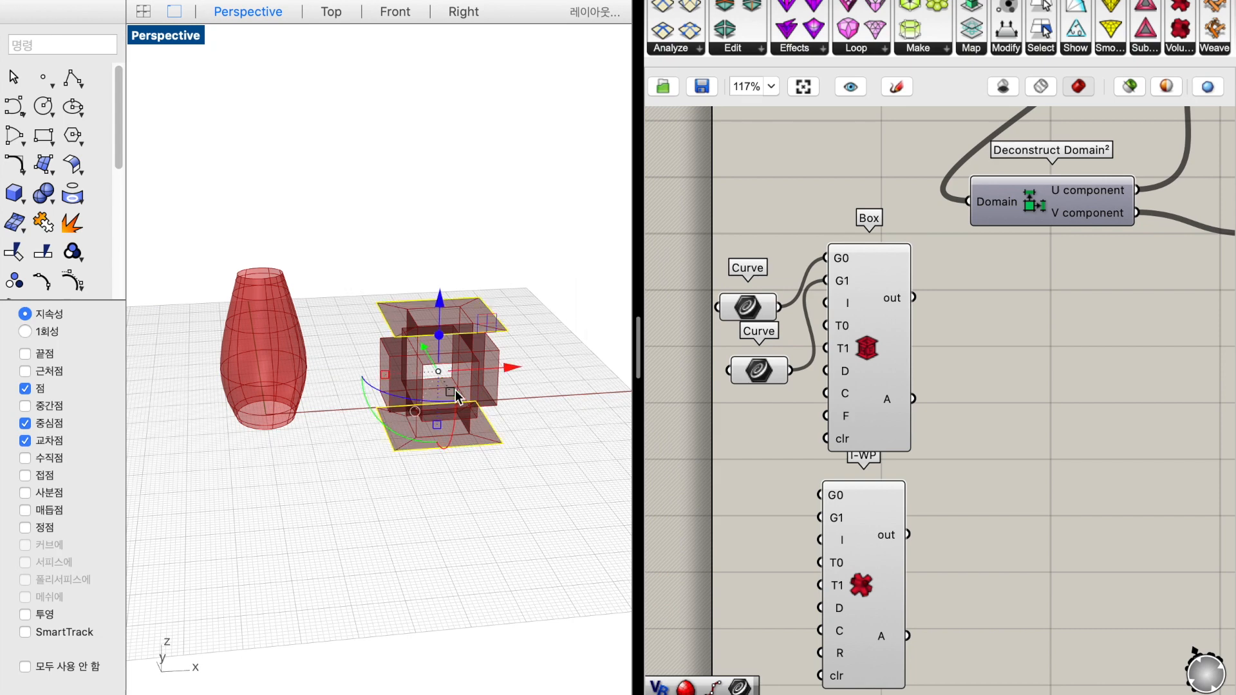
pyautogui.moveTo(454, 390); pyautogui.dragTo(451, 371)
pyautogui.click(535, 377)
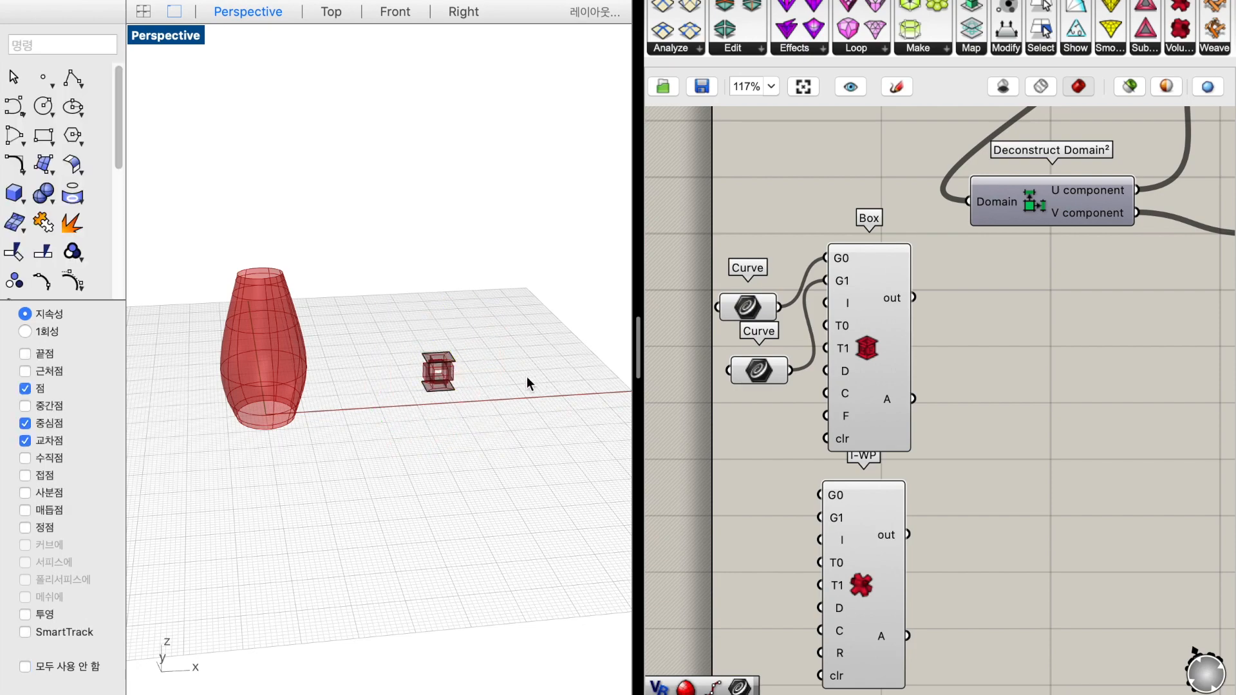
pyautogui.scroll(9, 442, 369)
pyautogui.moveTo(510, 458); pyautogui.dragTo(351, 307)
pyautogui.moveTo(433, 359); pyautogui.dragTo(431, 376)
pyautogui.click(534, 573)
pyautogui.moveTo(533, 573); pyautogui.dragTo(533, 573, button='right')
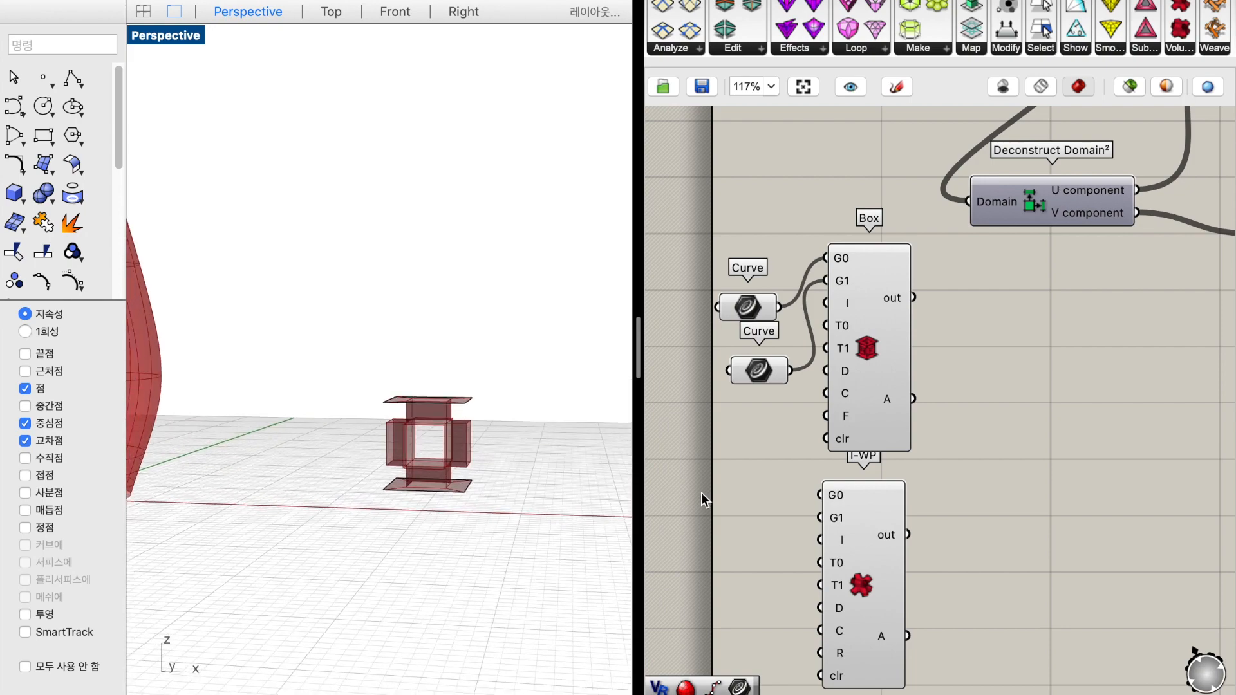
# Shift the Box component a little away from its two Curve parameters on the canvas
pyautogui.moveTo(893, 376); pyautogui.dragTo(930, 376)
pyautogui.moveTo(715, 245); pyautogui.dragTo(798, 396)
pyautogui.scroll(-5, 787, 394)
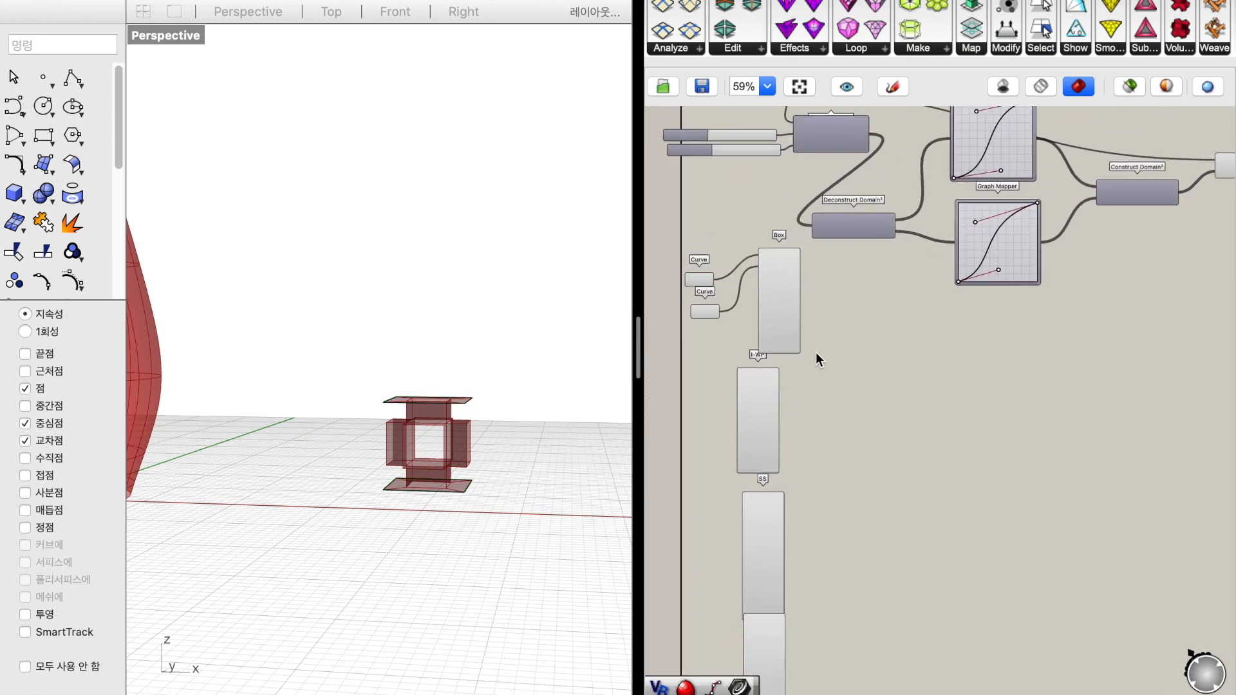
pyautogui.scroll(4, 816, 353)
pyautogui.scroll(-4, 816, 353)
pyautogui.scroll(4, 816, 352)
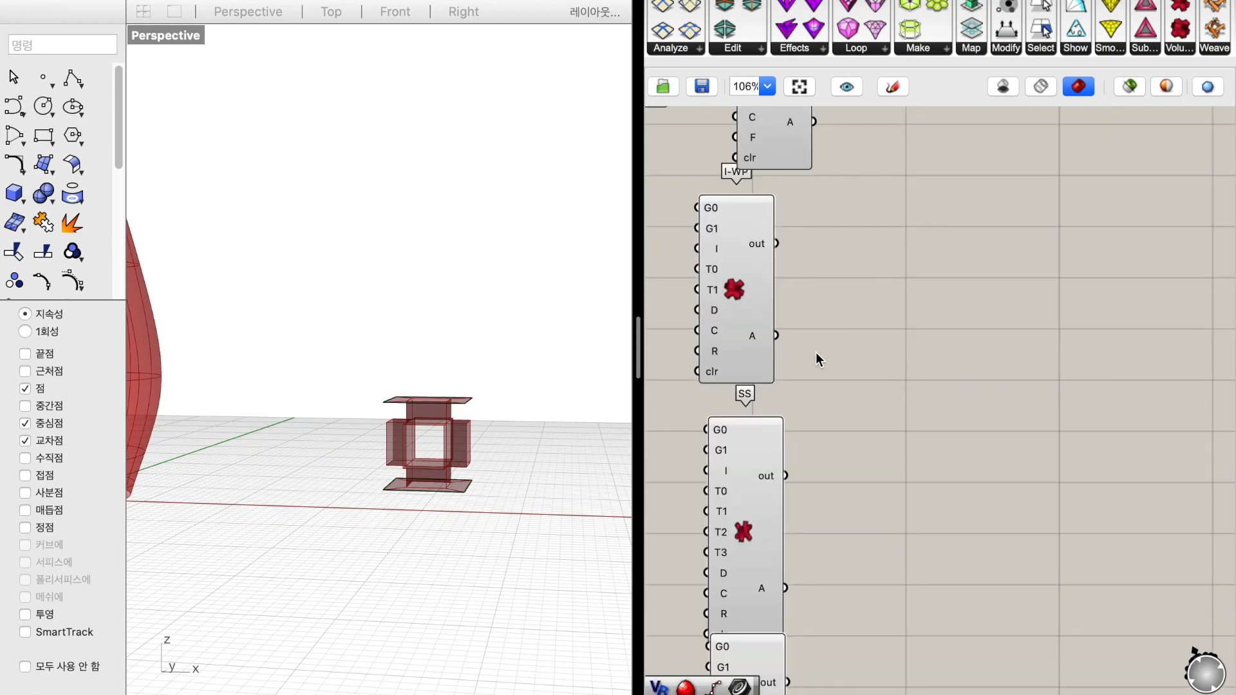
pyautogui.scroll(-1, 817, 352)
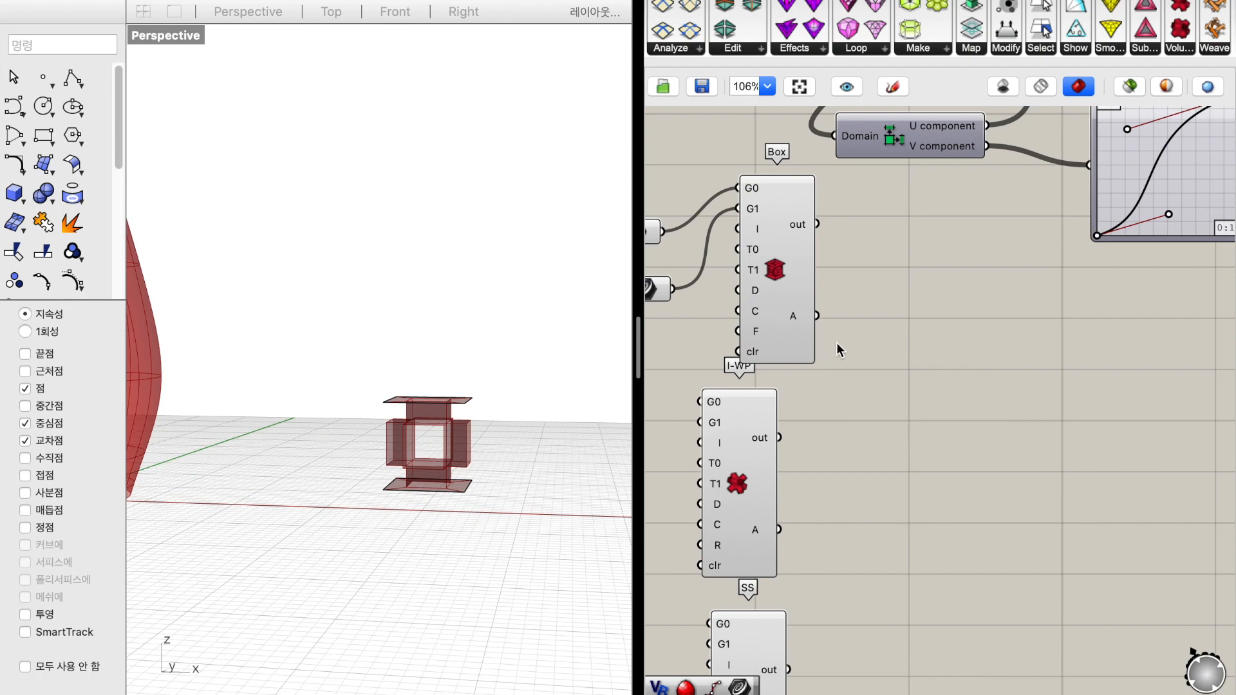
# Add a Weaverbird's Naked boundary component and feed the Box component's A output into its Mesh/Closed Polylines input
pyautogui.scroll(-2, 836, 342)
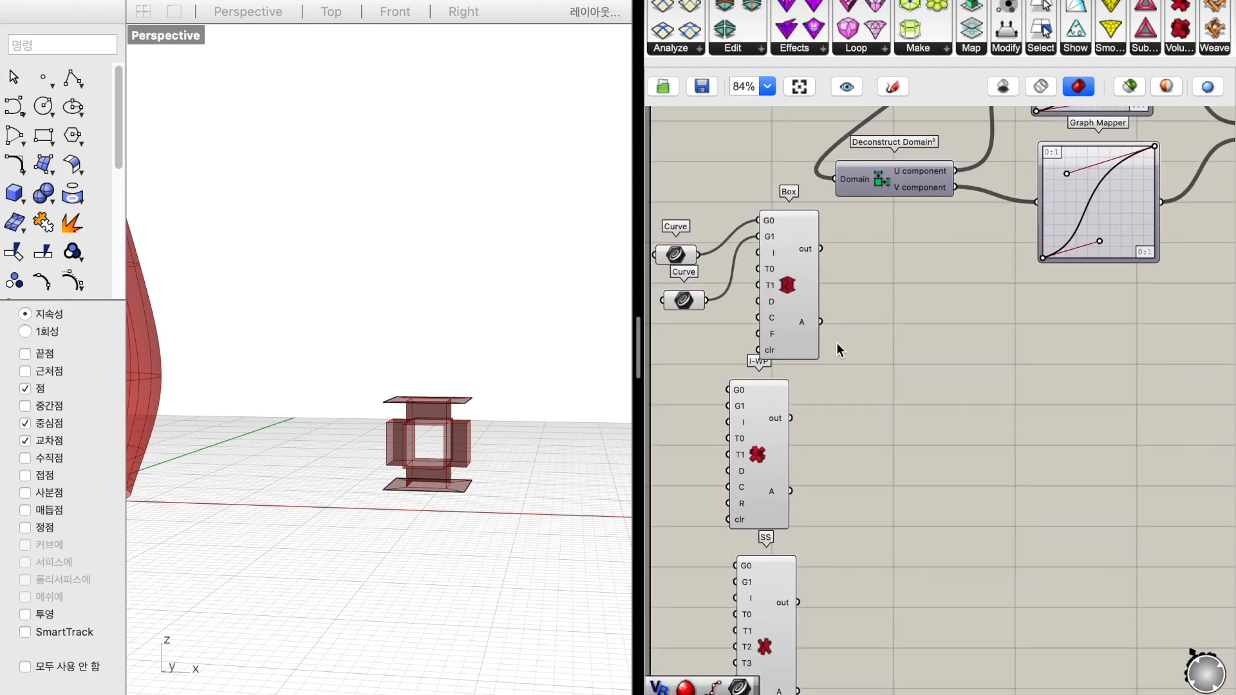
pyautogui.doubleClick(898, 458)
pyautogui.write('we')
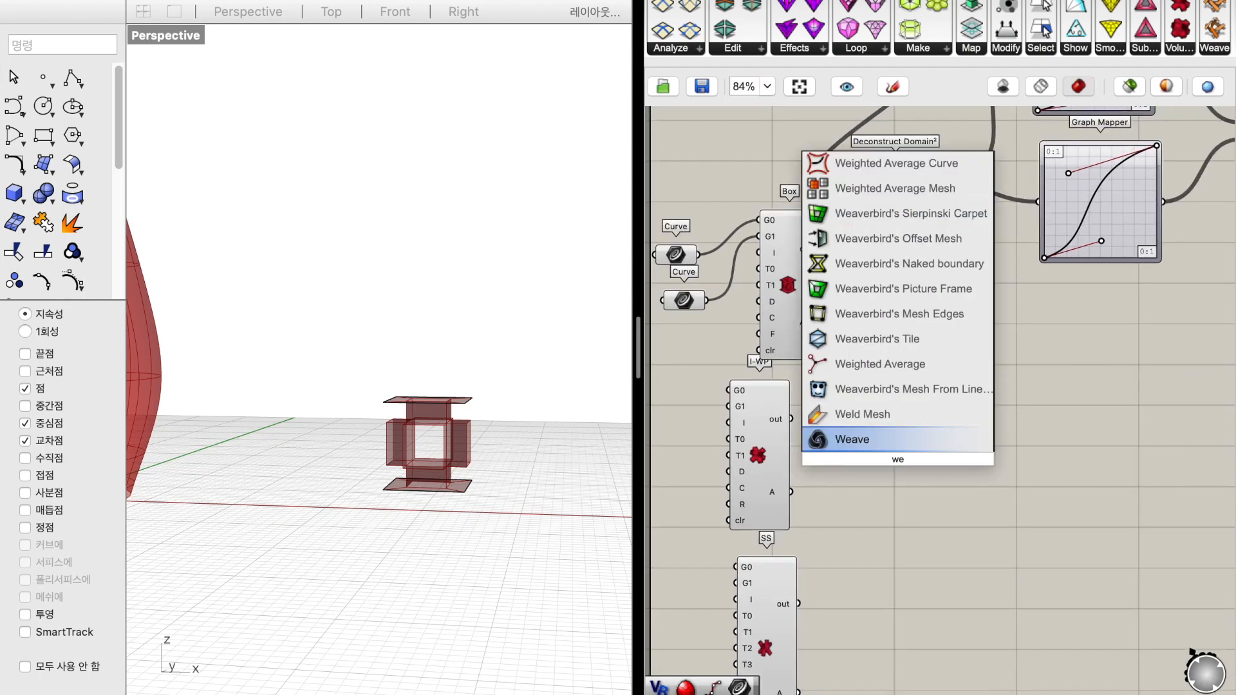
pyautogui.write('ab')
pyautogui.press('BackSpace')
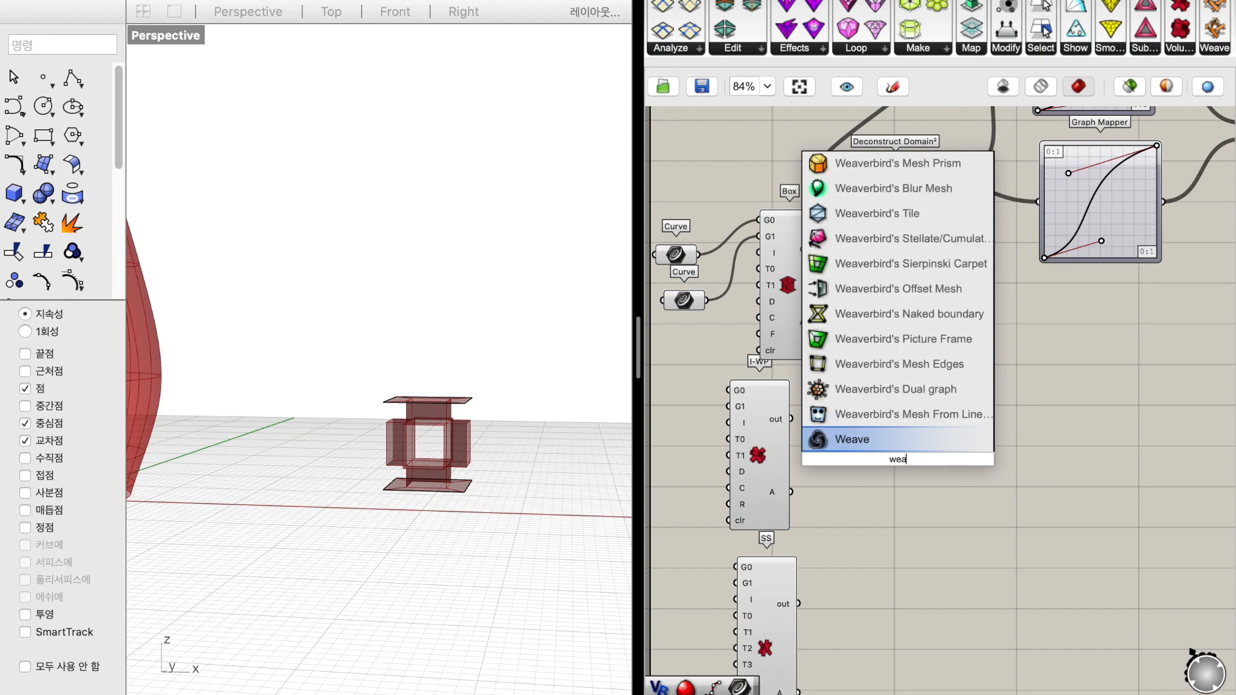
pyautogui.write('verbird nake')
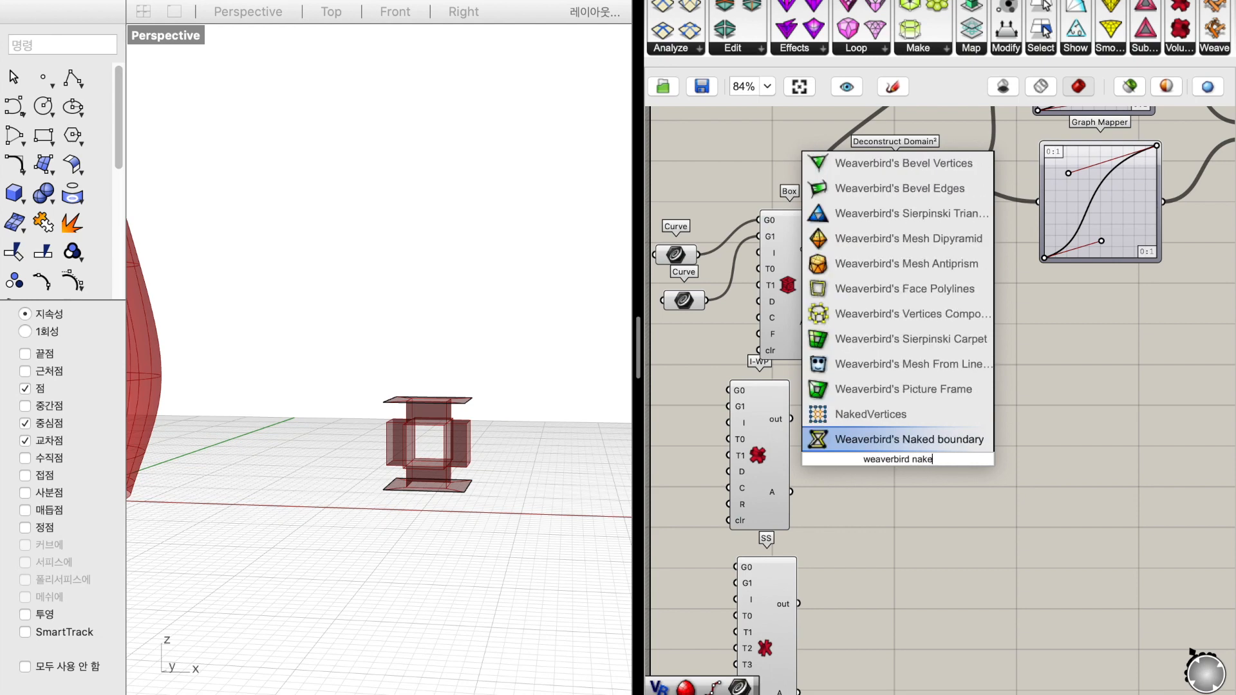
pyautogui.press('Return')
pyautogui.hscroll(3, 910, 413)
pyautogui.scroll(1, 909, 414)
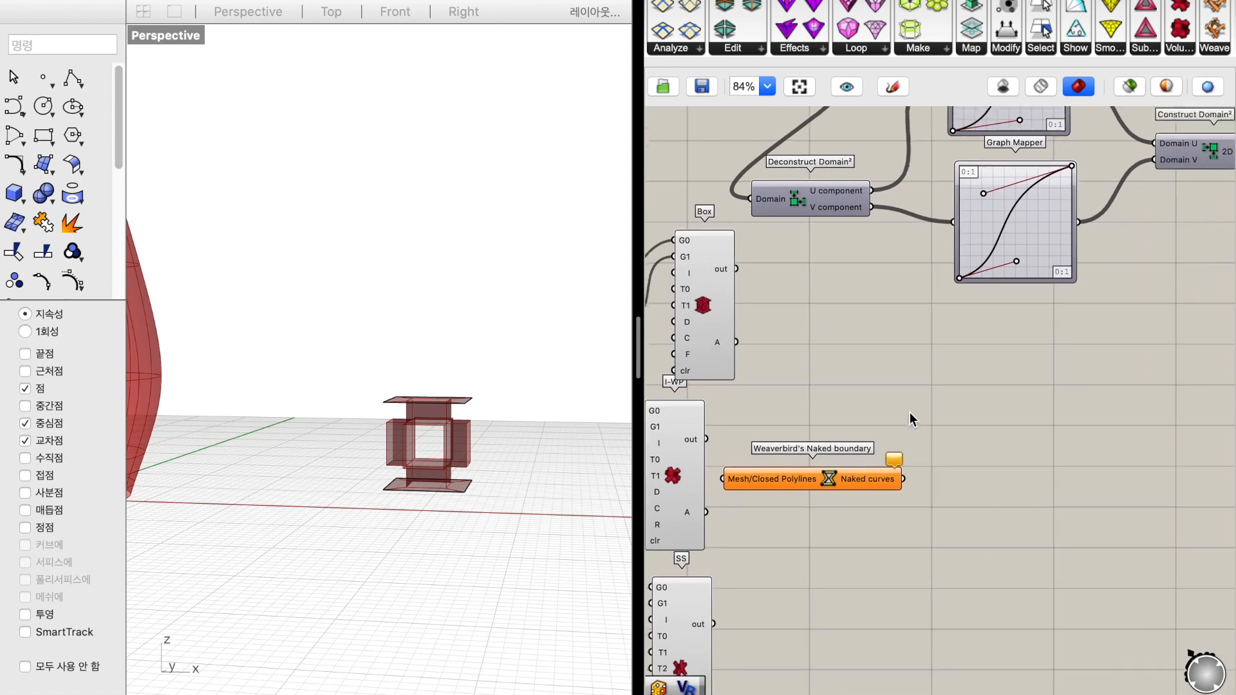
pyautogui.moveTo(735, 353); pyautogui.dragTo(726, 492)
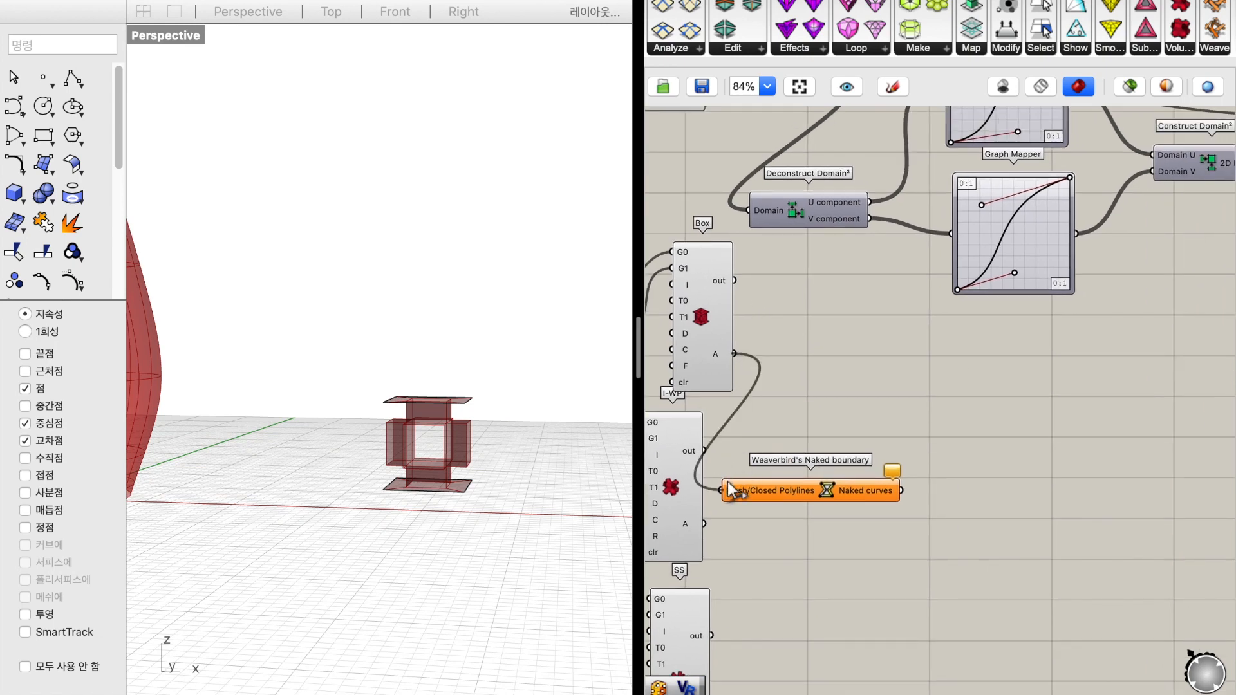
# Add a Bounding Box component and connect the Naked curves output to its Content input
pyautogui.doubleClick(935, 499)
pyautogui.write('boun')
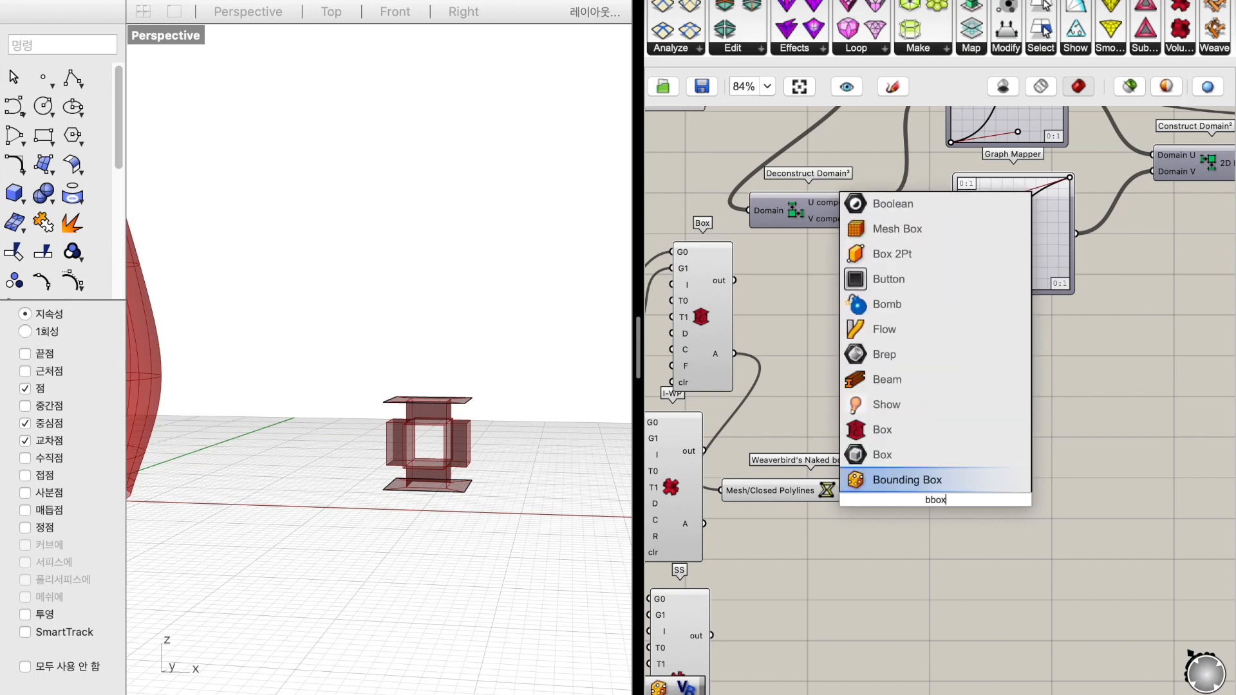
pyautogui.press('Return')
pyautogui.hscroll(3, 966, 543)
pyautogui.scroll(-1, 965, 543)
pyautogui.moveTo(853, 451); pyautogui.dragTo(808, 450)
pyautogui.click(867, 525)
# Switch the Bounding Box component to Union Box so that one box encloses the whole module
pyautogui.hscroll(3, 867, 529)
pyautogui.scroll(3, 427, 515)
pyautogui.hscroll(-3, 426, 515)
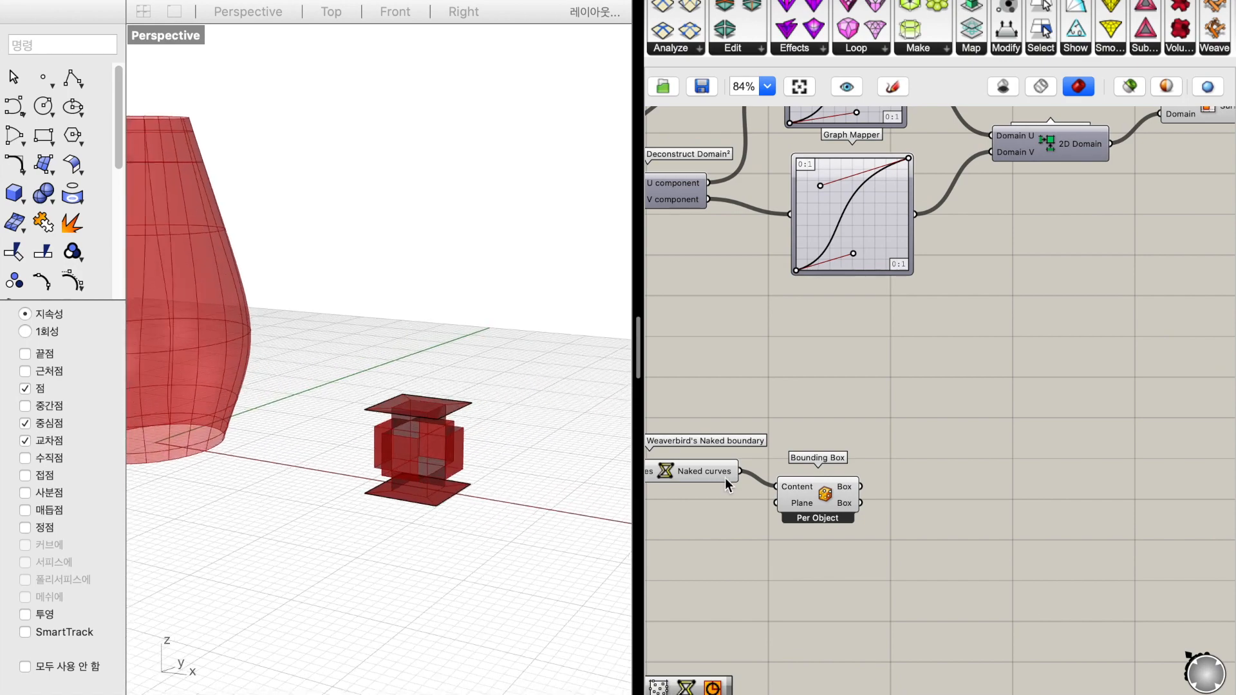
pyautogui.rightClick(825, 496)
pyautogui.click(867, 597)
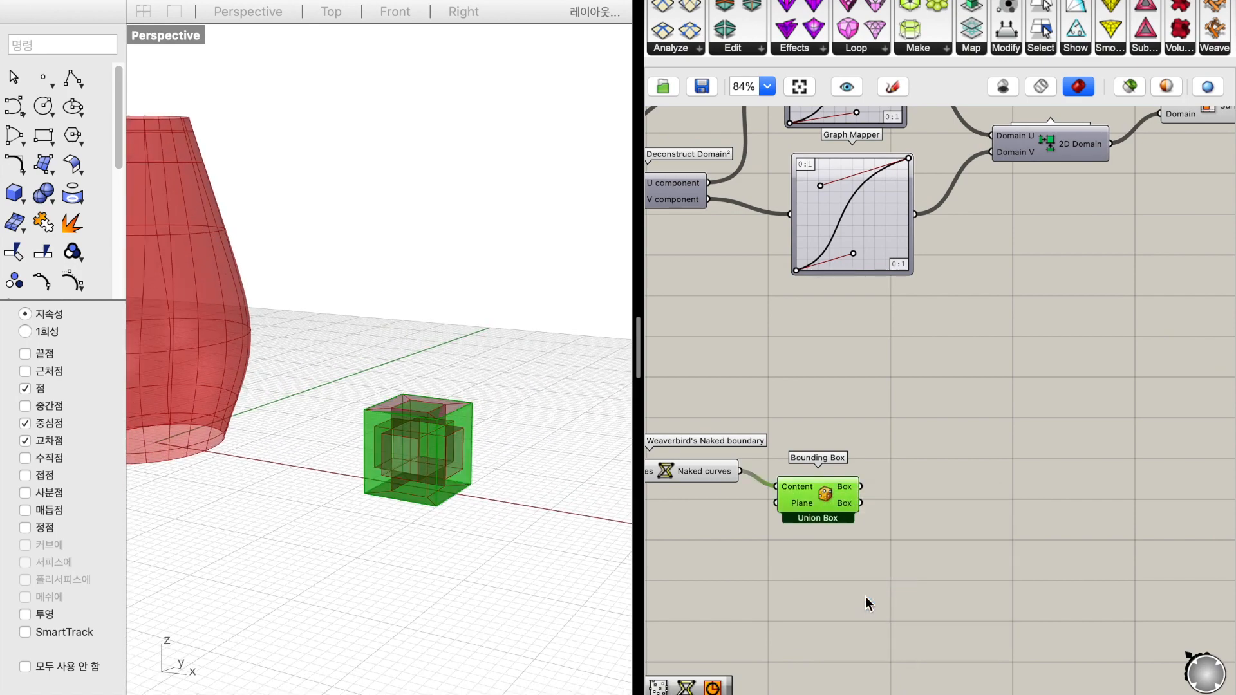
pyautogui.hscroll(-3, 458, 496)
pyautogui.hscroll(-5, 452, 500)
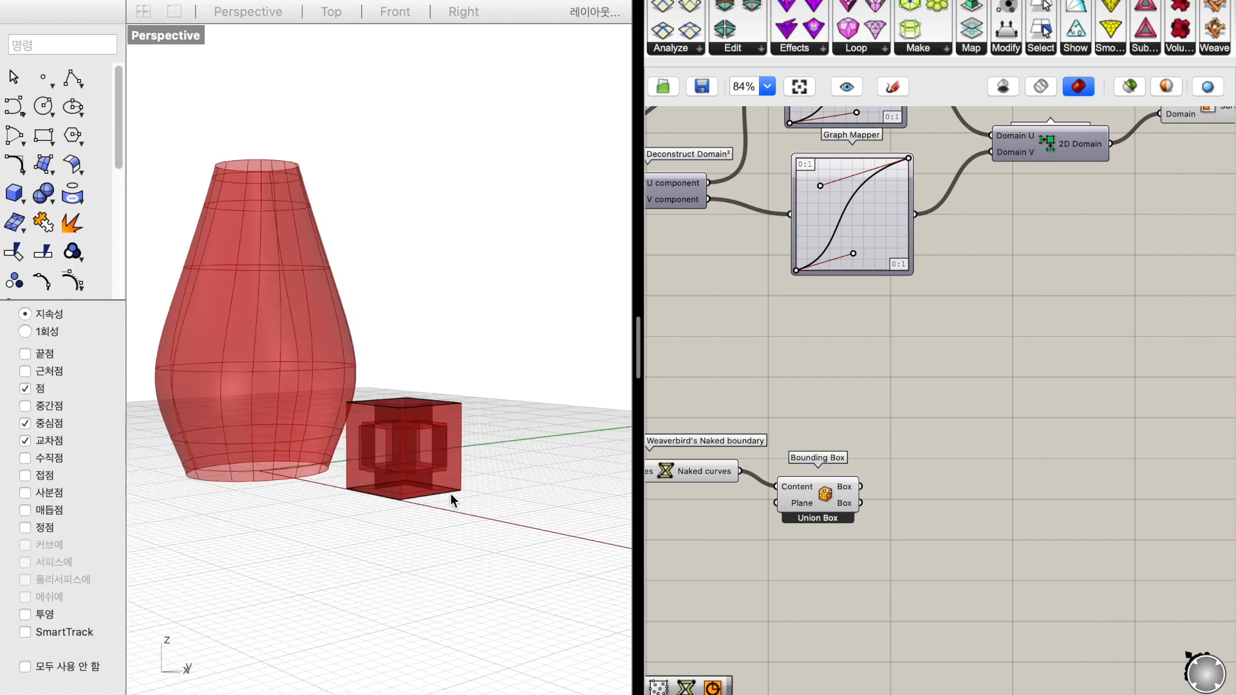
# Add a Surface Box component on the empty canvas area below Isotrim
pyautogui.scroll(-3, 984, 473)
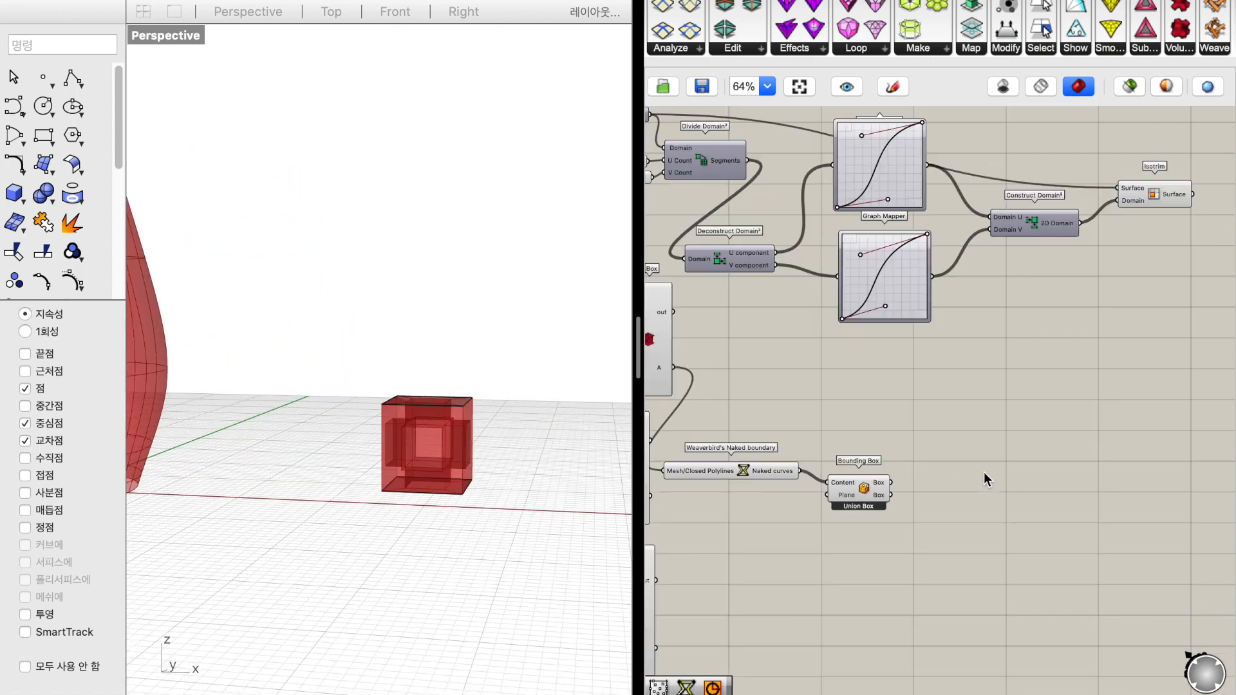
pyautogui.scroll(2, 960, 405)
pyautogui.doubleClick(960, 404)
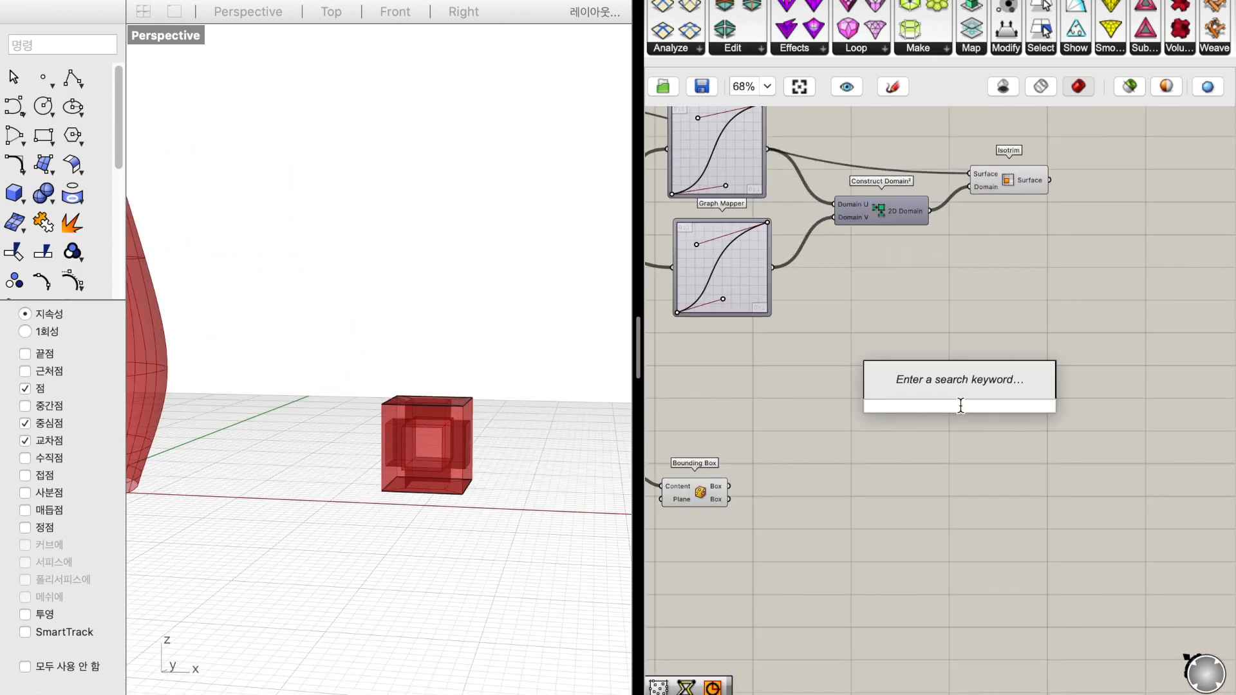
pyautogui.write('surfc')
pyautogui.press('BackSpace')
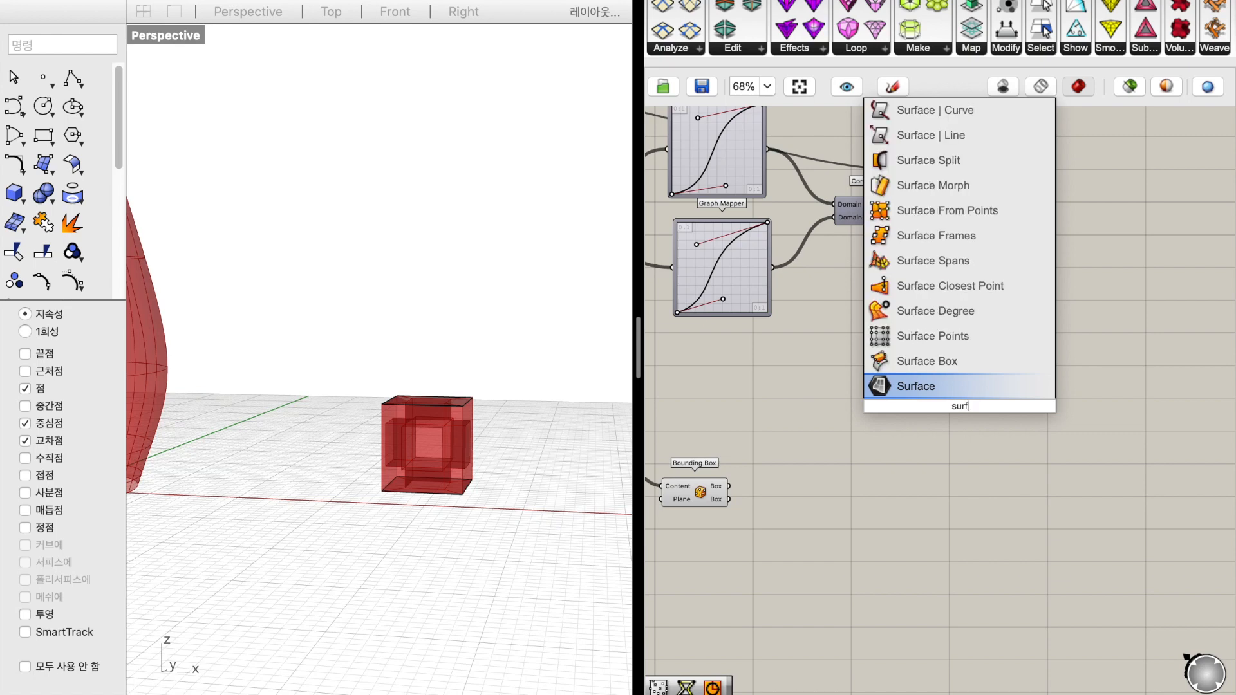
pyautogui.press('Up')
pyautogui.press('Return')
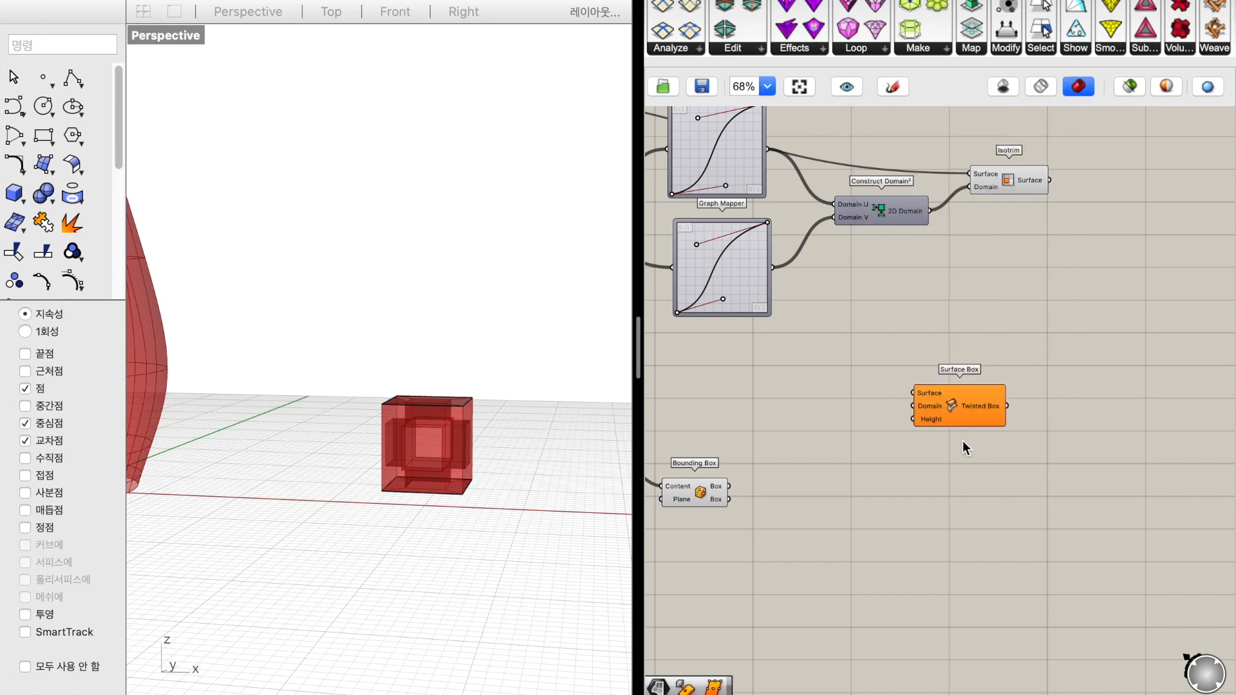
pyautogui.moveTo(958, 411); pyautogui.dragTo(1005, 424)
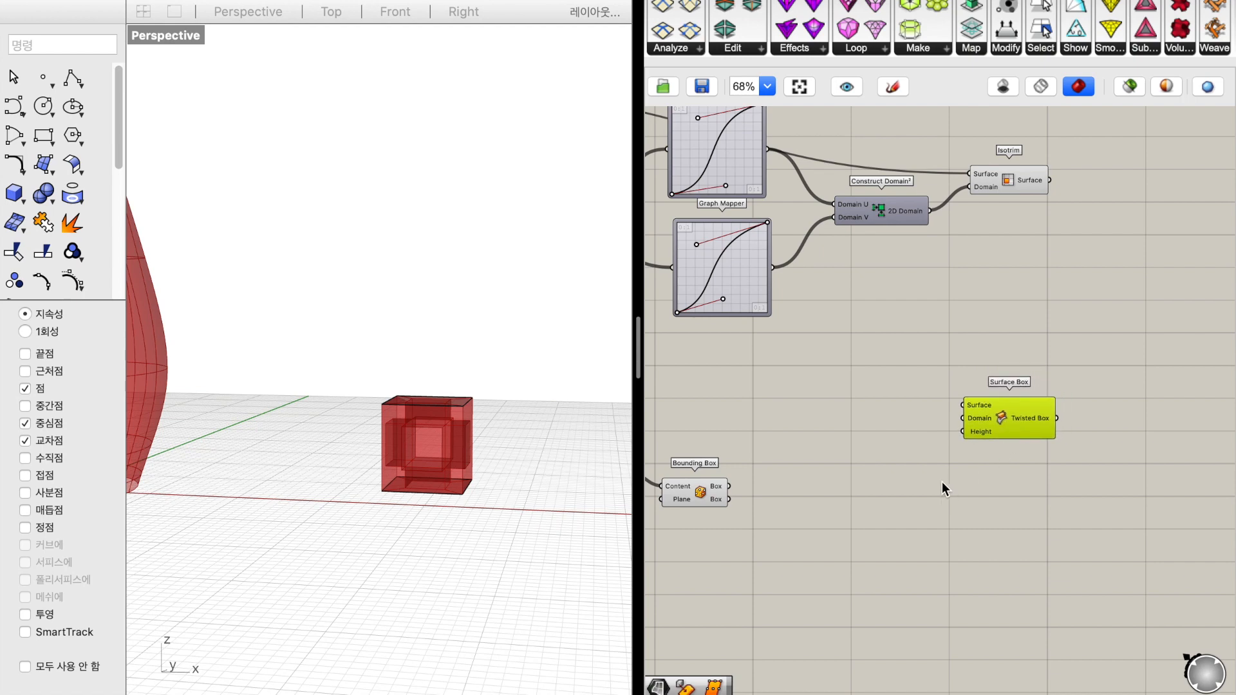
# Add a Box Morph component and position it next to the Surface Box component
pyautogui.hscroll(3, 931, 497)
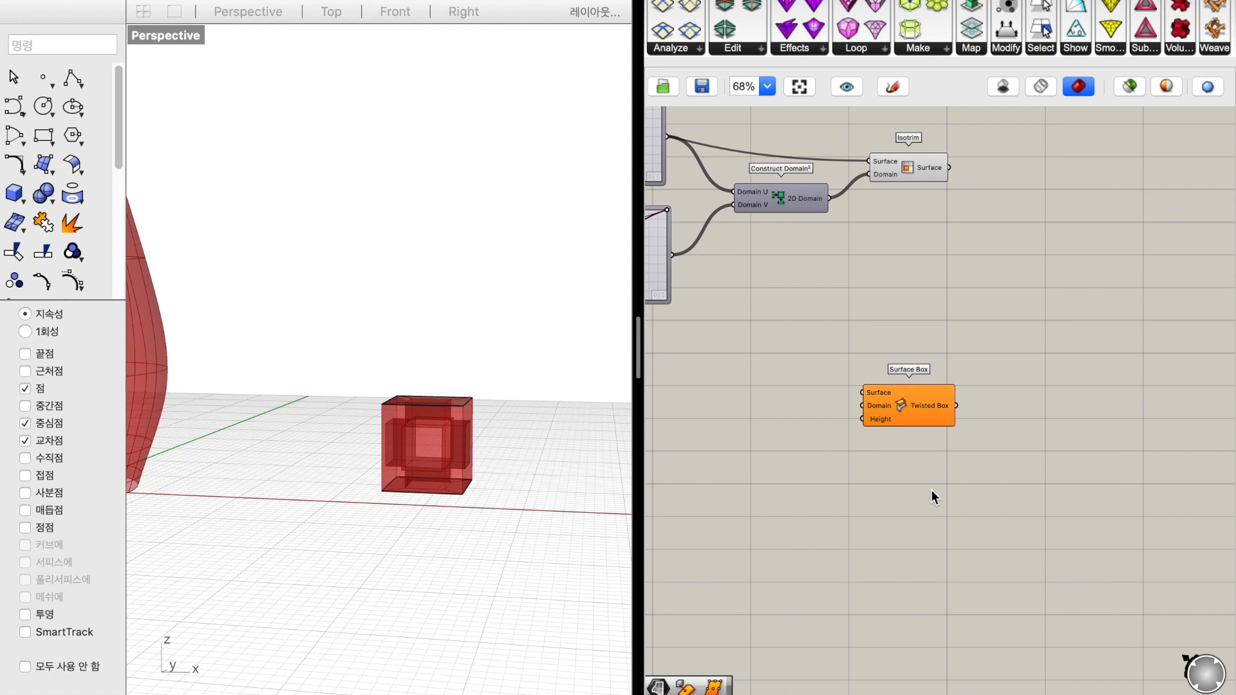
pyautogui.doubleClick(931, 497)
pyautogui.write('box morph')
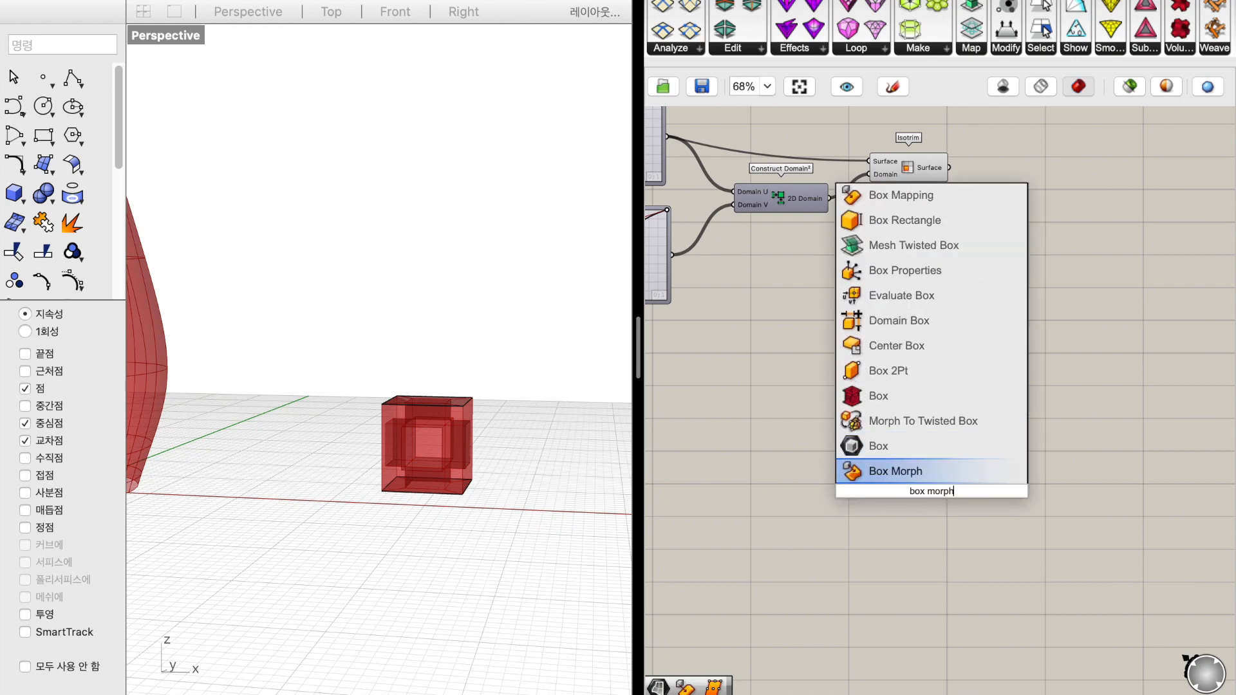
pyautogui.press('Return')
pyautogui.moveTo(930, 489); pyautogui.dragTo(1029, 438)
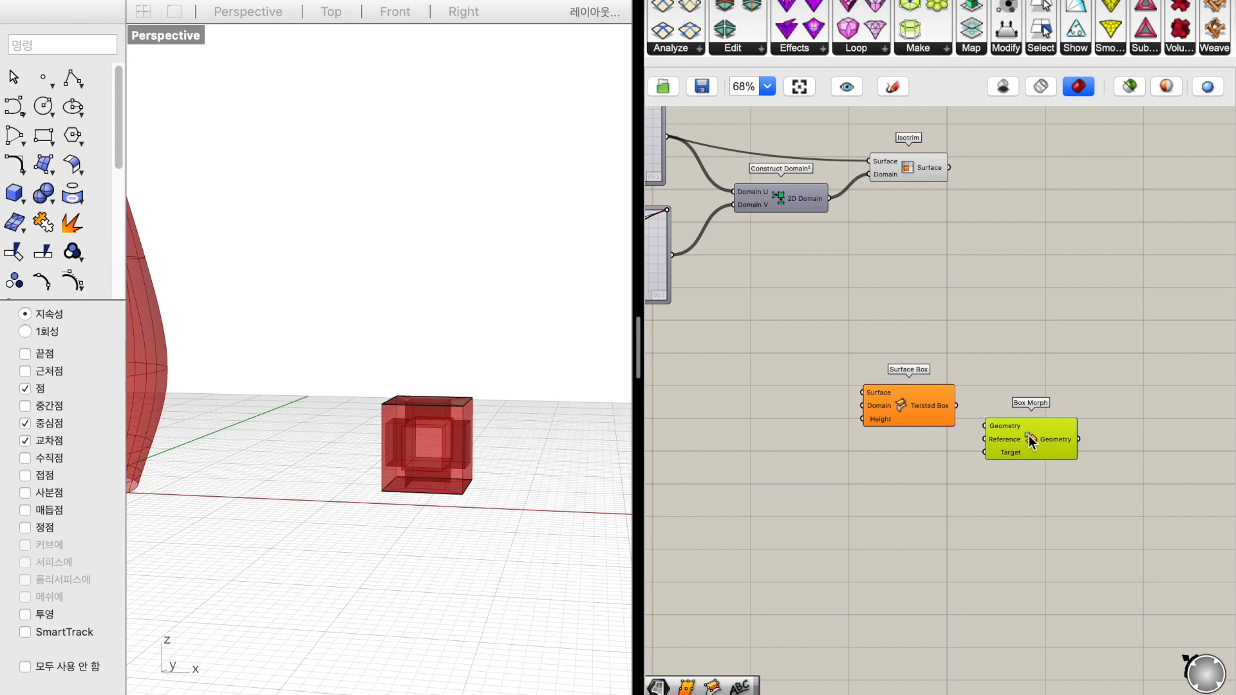
# Connect the vase surface parameter to the Surface input of the Surface Box component
pyautogui.hscroll(-4, 939, 451)
pyautogui.click(937, 451)
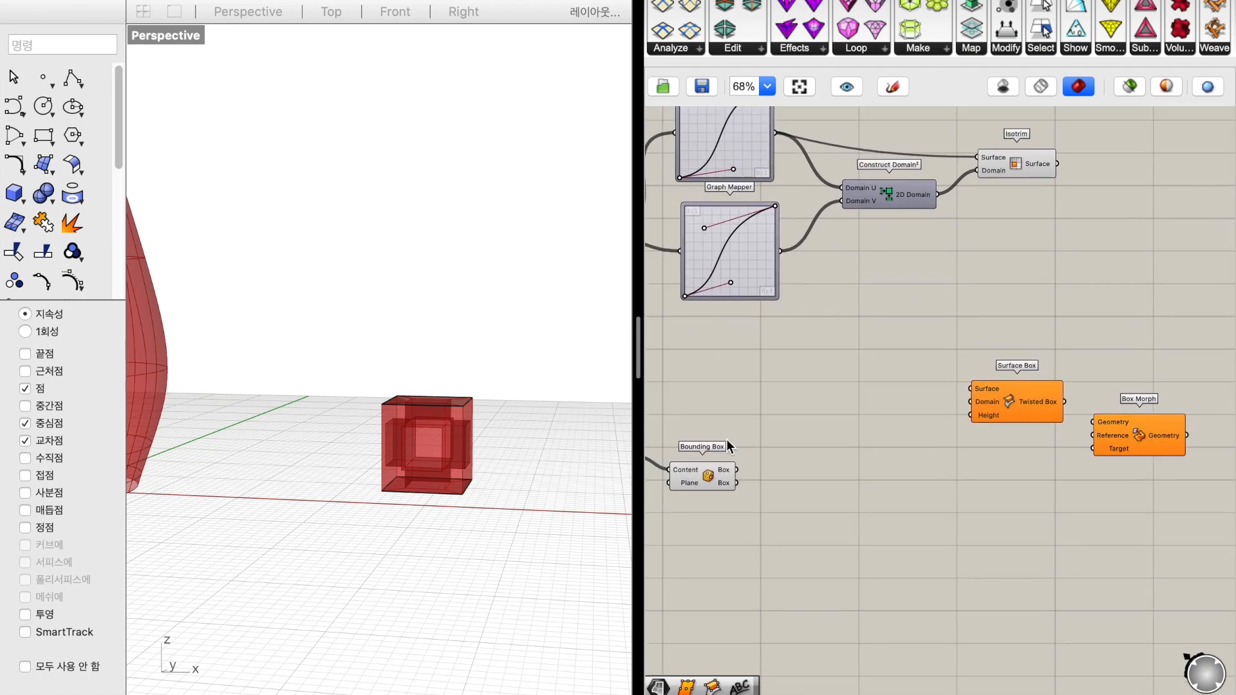
pyautogui.scroll(-2, 727, 440)
pyautogui.hscroll(-6, 727, 439)
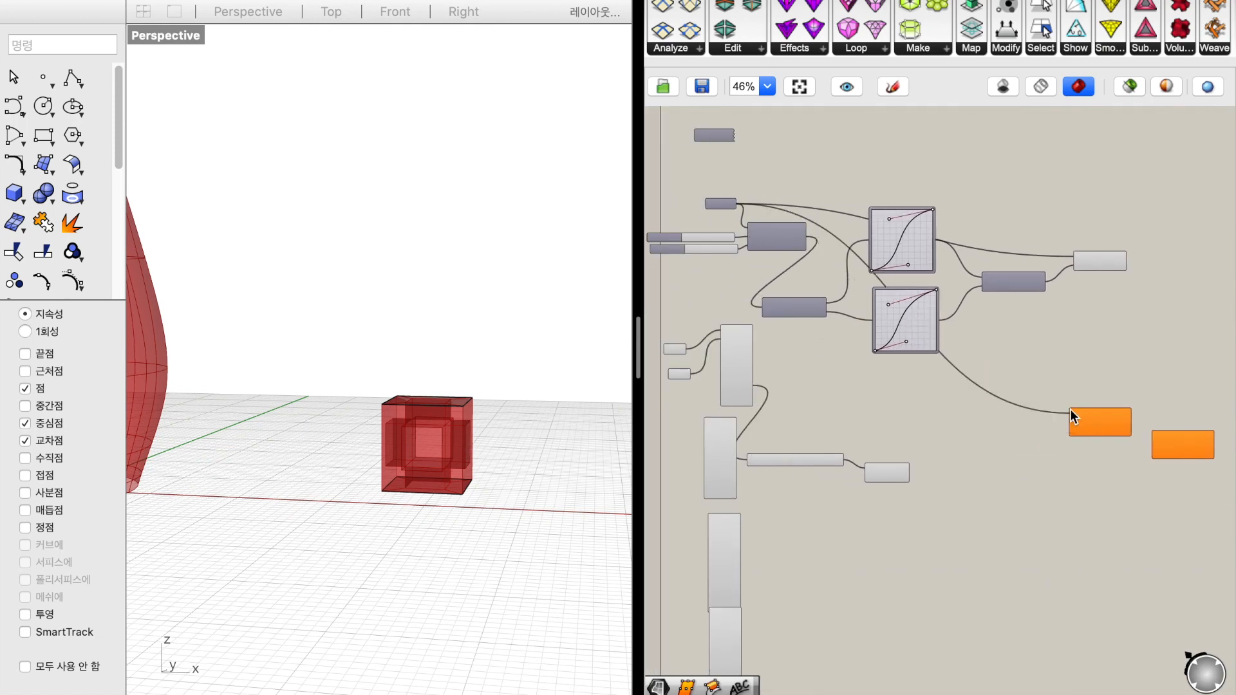
pyautogui.scroll(4, 1092, 476)
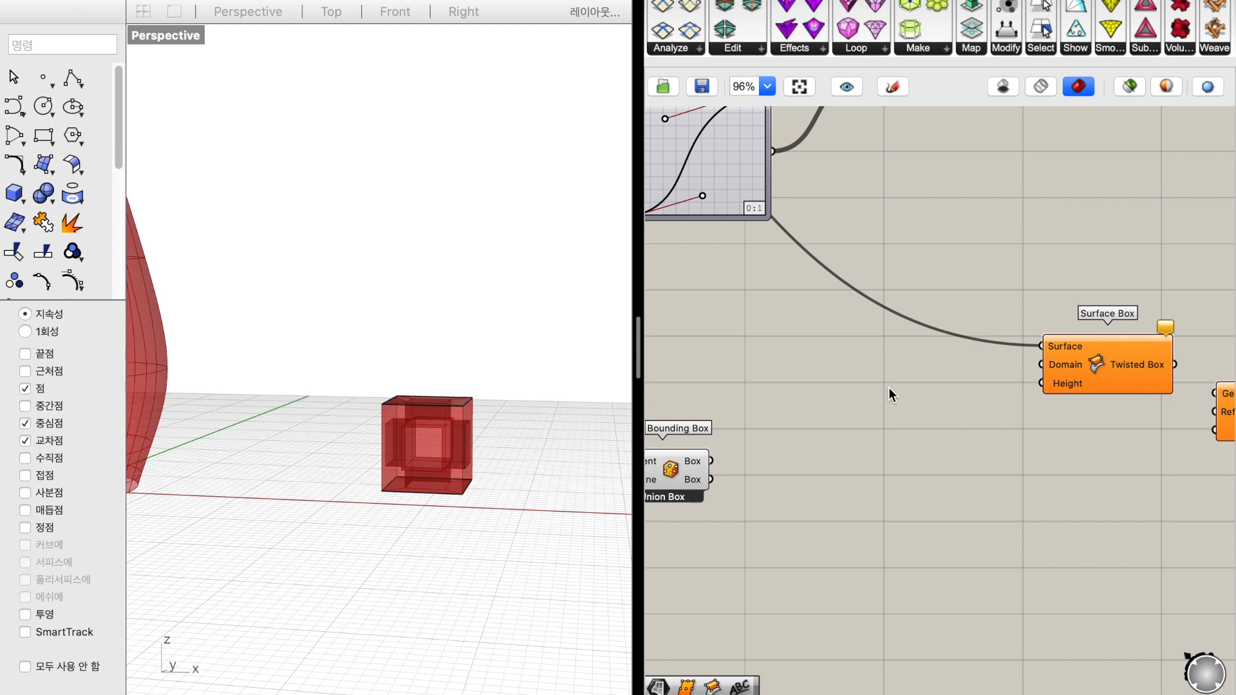
# Connect the 2D Domain output of Construct Domain² to the Domain input of Surface Box
pyautogui.scroll(-3, 889, 389)
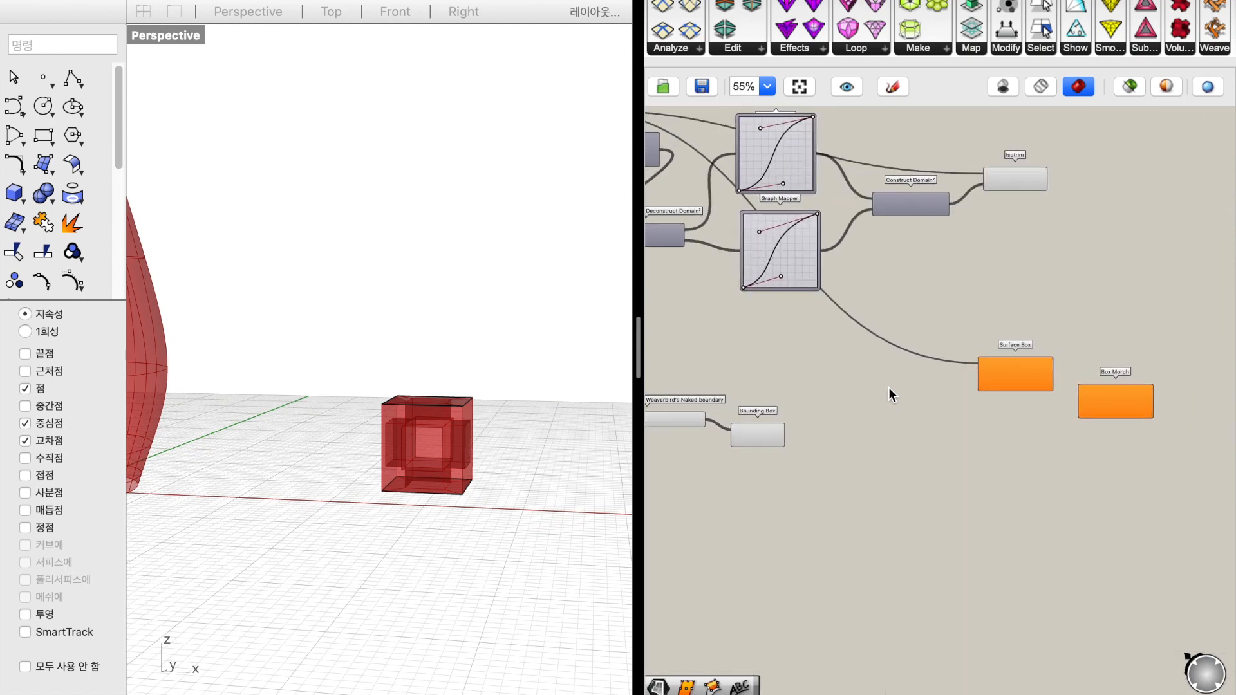
pyautogui.hscroll(2, 888, 388)
pyautogui.scroll(3, 914, 230)
pyautogui.moveTo(917, 195); pyautogui.dragTo(957, 457)
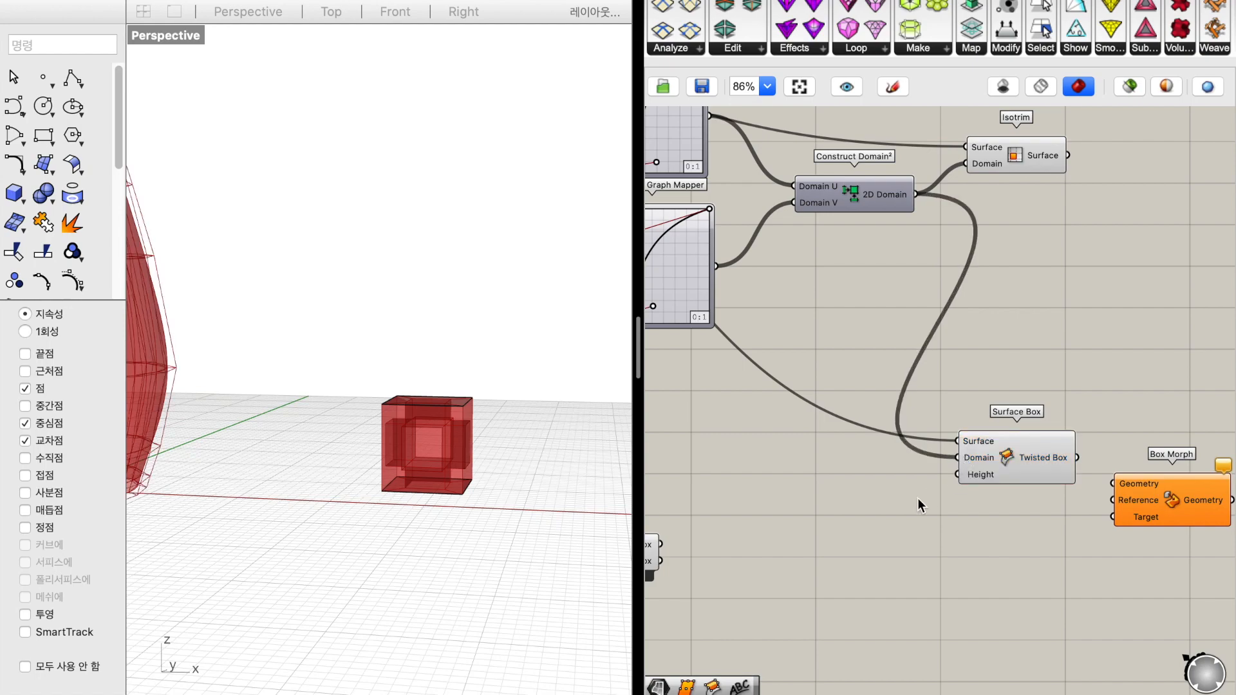
# Add a whole-number slider set to 5 and connect it to the Height input of Surface Box
pyautogui.click(346, 424)
pyautogui.hscroll(-2, 346, 424)
pyautogui.hscroll(5, 346, 423)
pyautogui.hscroll(5, 346, 424)
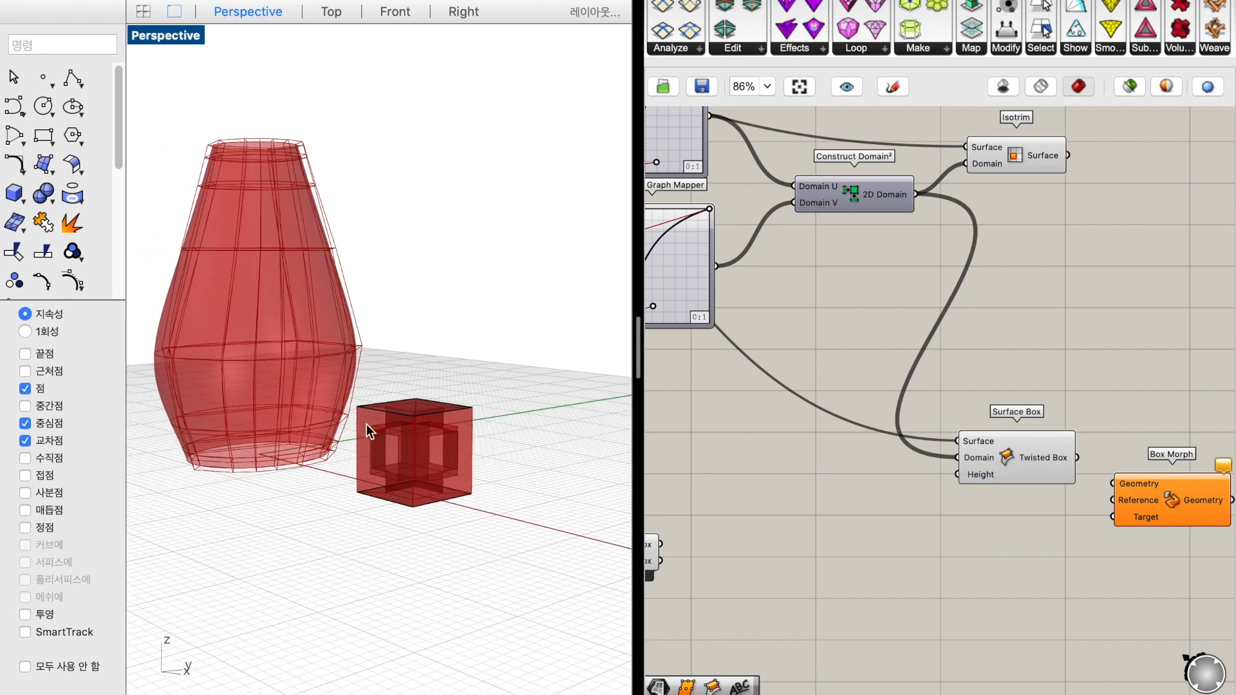
pyautogui.doubleClick(815, 498)
pyautogui.write('20')
pyautogui.press('Return')
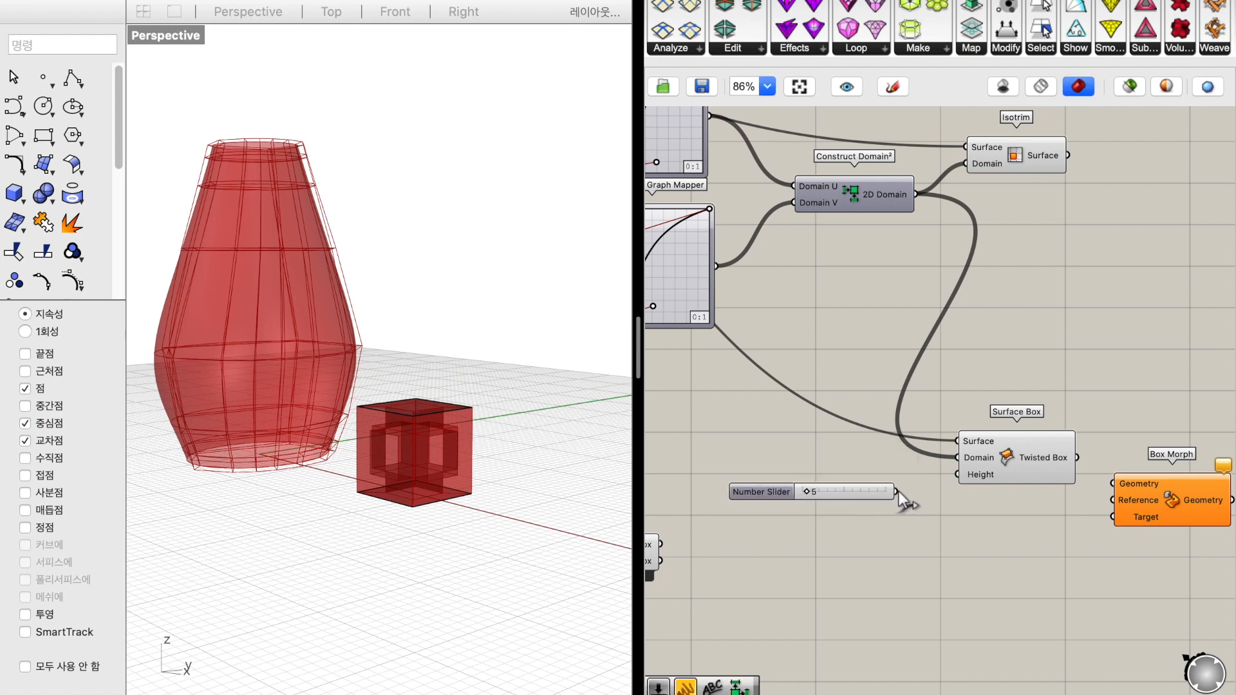
pyautogui.moveTo(961, 485); pyautogui.dragTo(960, 479)
# Replace the whole-number height slider with a three-decimal slider and set the Surface Box height to 2.209
pyautogui.scroll(5, 824, 488)
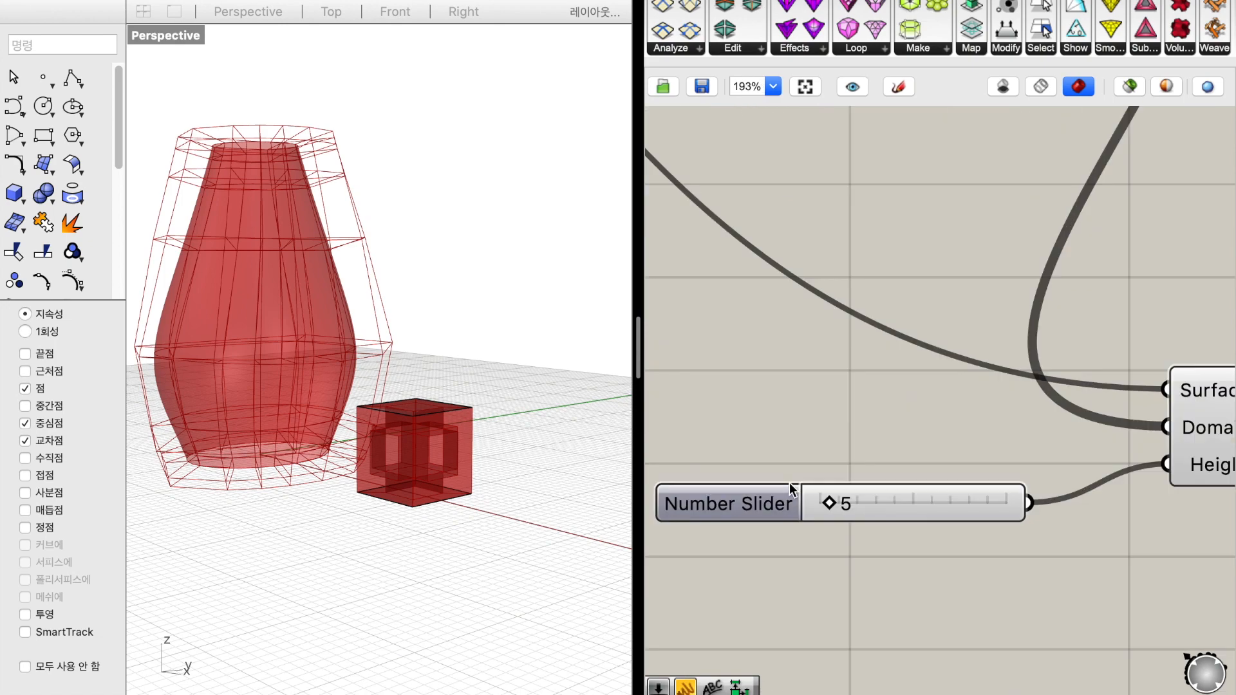
pyautogui.doubleClick(841, 599)
pyautogui.write('4.555')
pyautogui.press('Return')
pyautogui.scroll(-4, 838, 605)
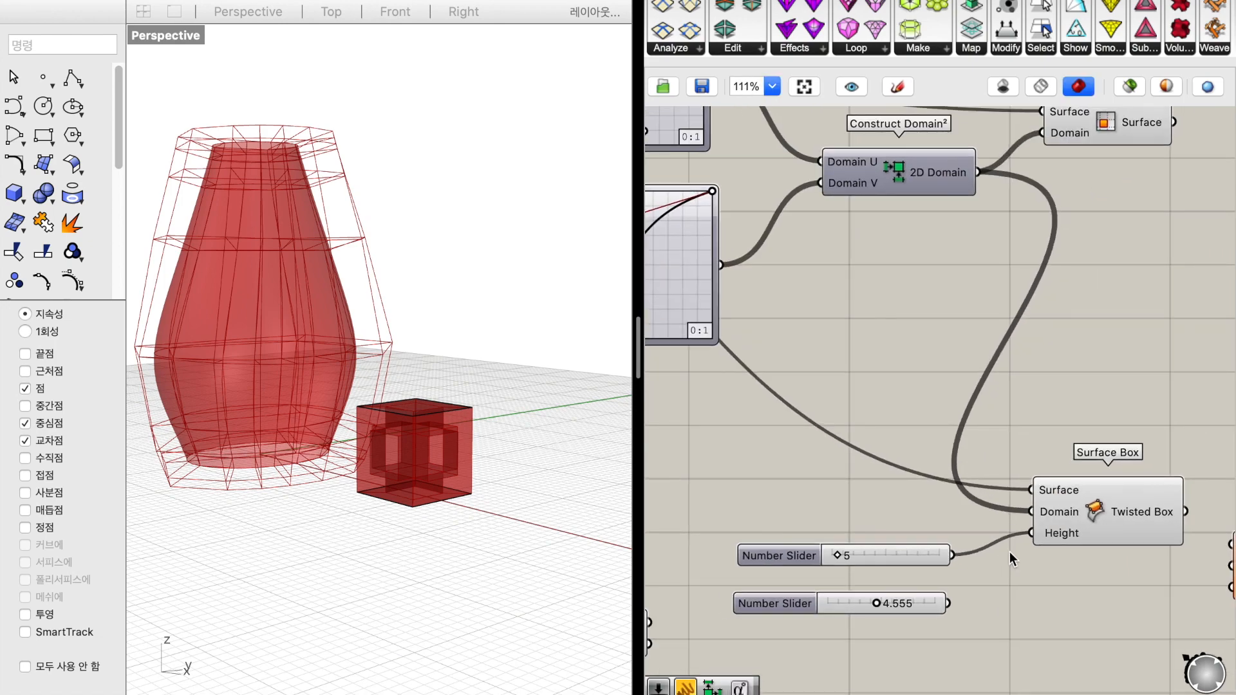
pyautogui.moveTo(1031, 534); pyautogui.dragTo(870, 543)
pyautogui.press('Delete')
pyautogui.scroll(-4, 875, 544)
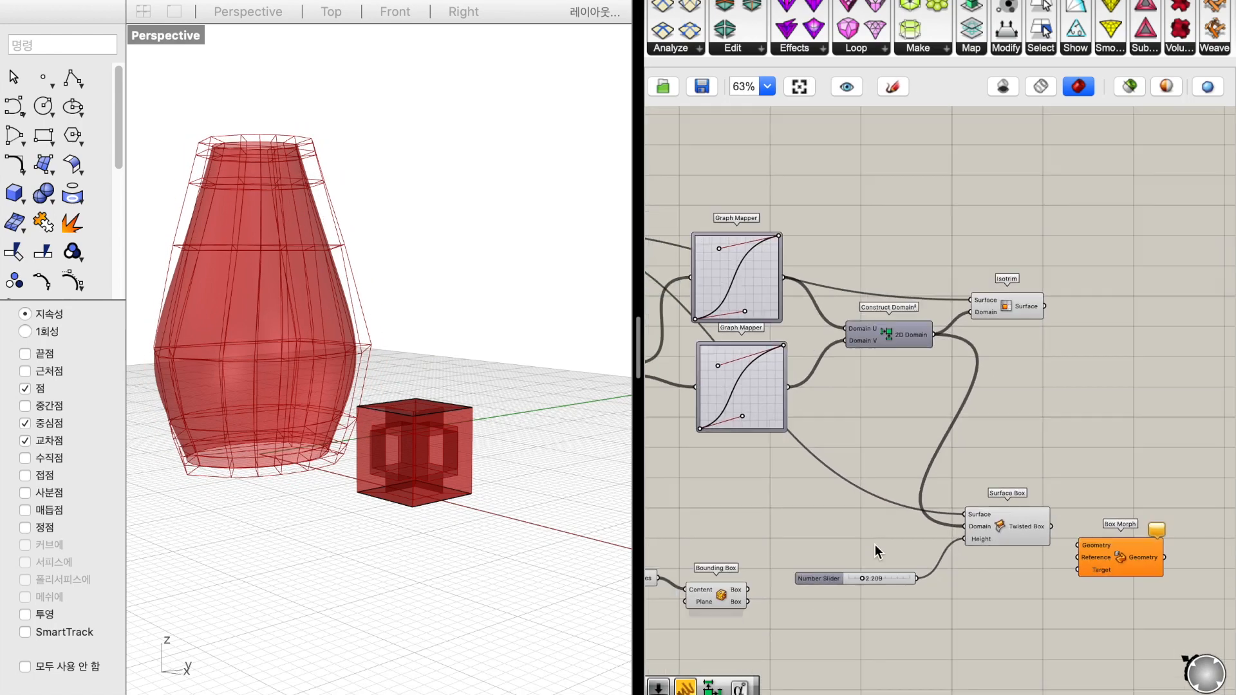
# Move the height slider closer to Surface Box, level with its Height input
pyautogui.scroll(3, 871, 579)
pyautogui.hscroll(2, 871, 579)
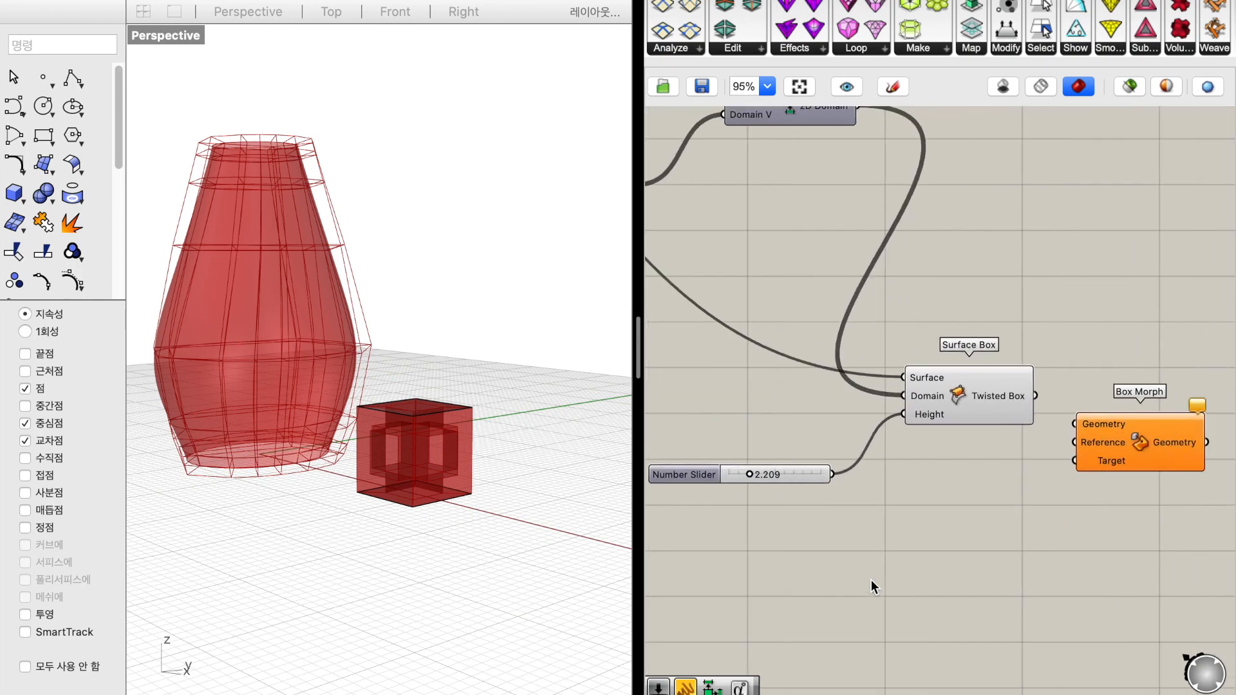
pyautogui.moveTo(803, 474); pyautogui.dragTo(835, 420)
# Connect the Twisted Box output of Surface Box to the Target input of Box Morph
pyautogui.hscroll(-3, 948, 535)
pyautogui.scroll(-1, 948, 535)
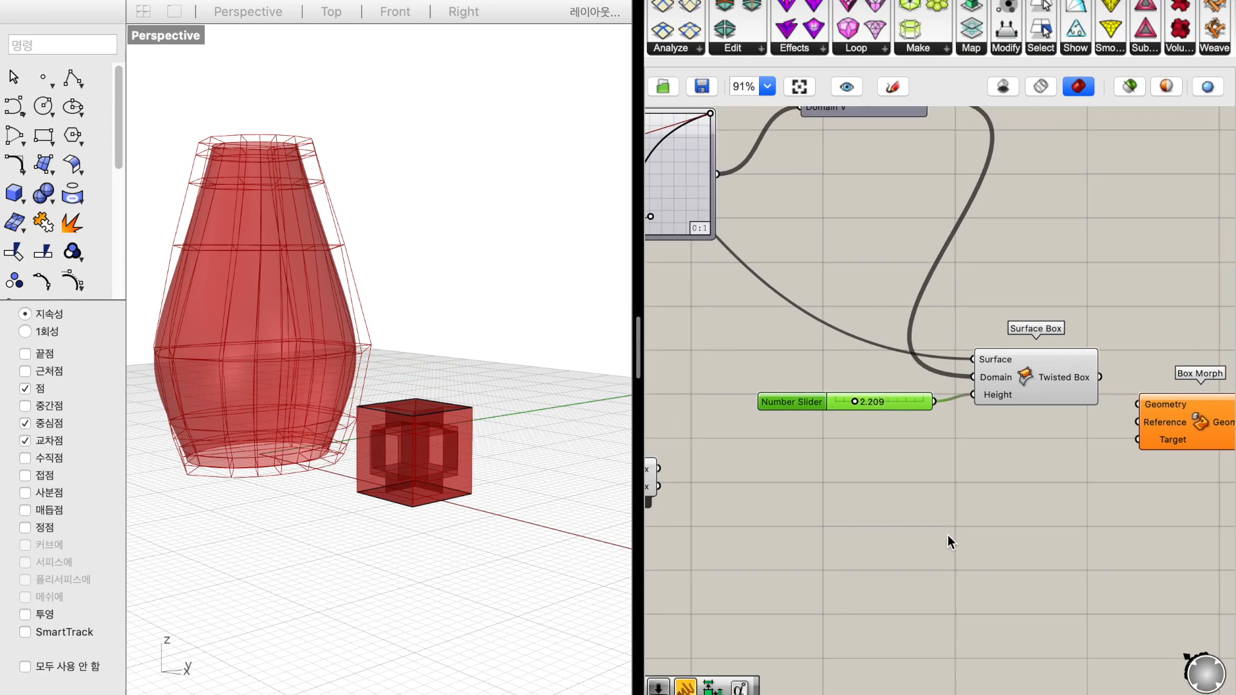
pyautogui.scroll(-3, 948, 535)
pyautogui.scroll(3, 948, 535)
pyautogui.hscroll(2, 948, 536)
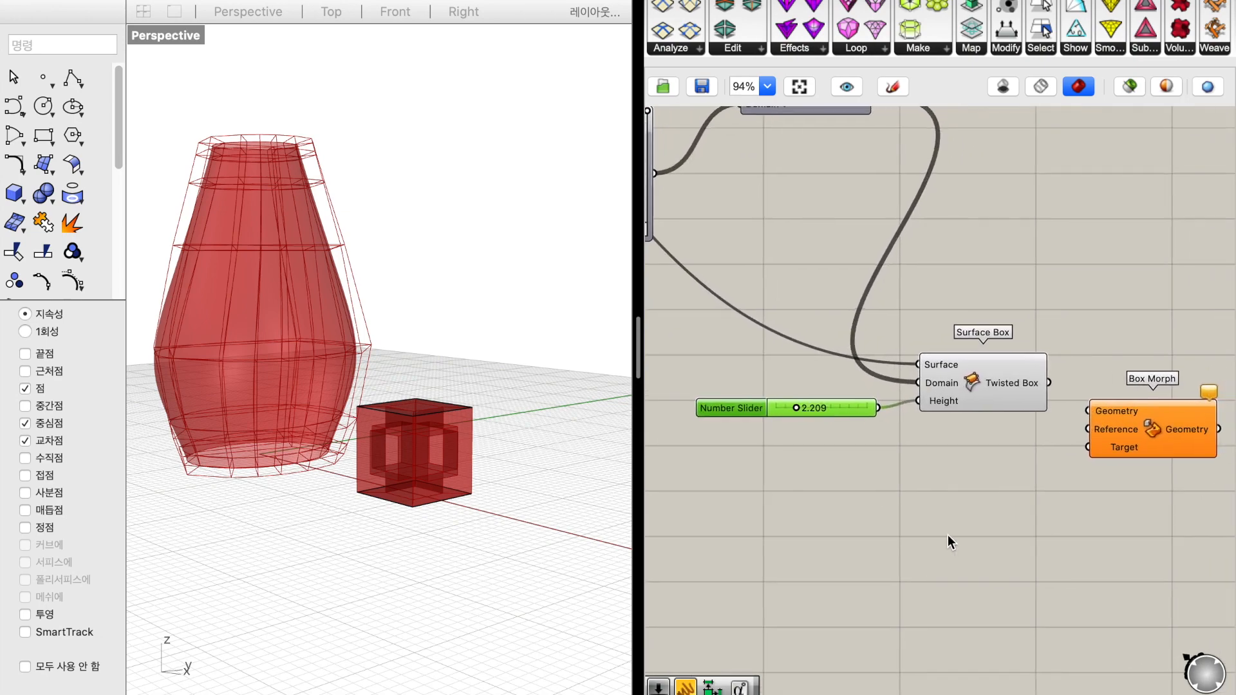
pyautogui.moveTo(1048, 384); pyautogui.dragTo(1087, 447)
pyautogui.click(1027, 519)
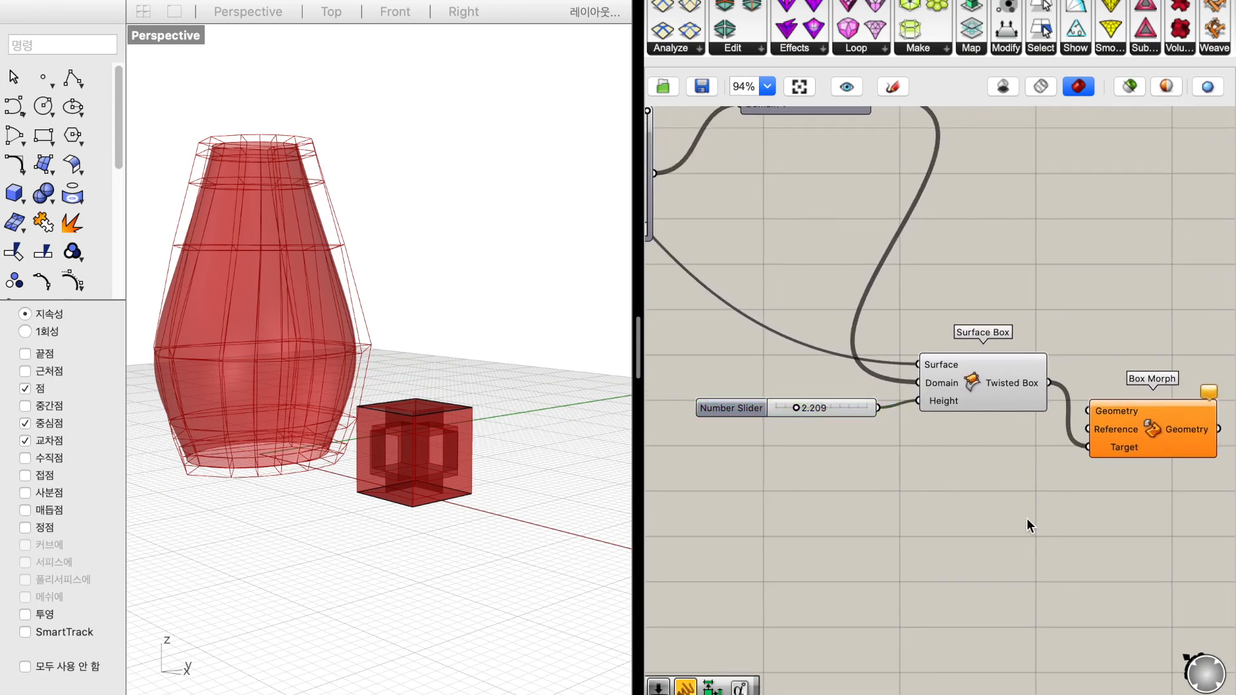
# Connect the Bounding Box's Box output to Box Morph's Reference input and the Box module's A output to its Geometry input
pyautogui.scroll(-4, 1026, 519)
pyautogui.hscroll(-2, 1026, 519)
pyautogui.scroll(5, 952, 488)
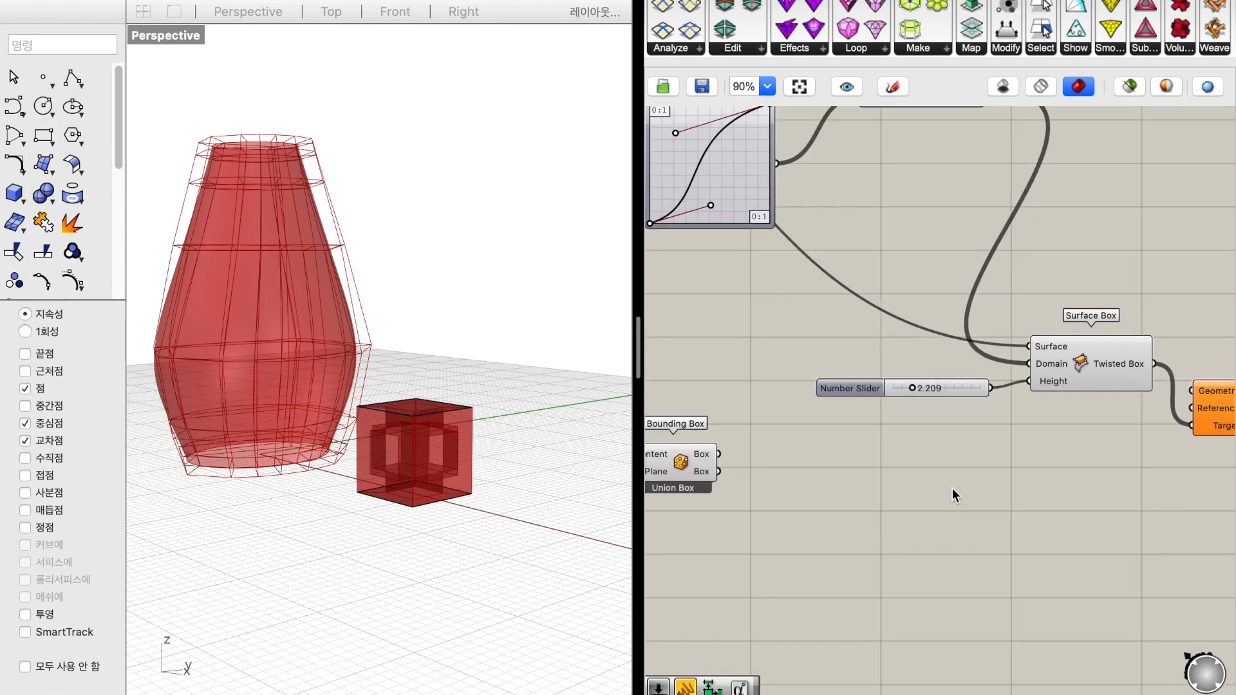
pyautogui.moveTo(751, 446); pyautogui.dragTo(1197, 403)
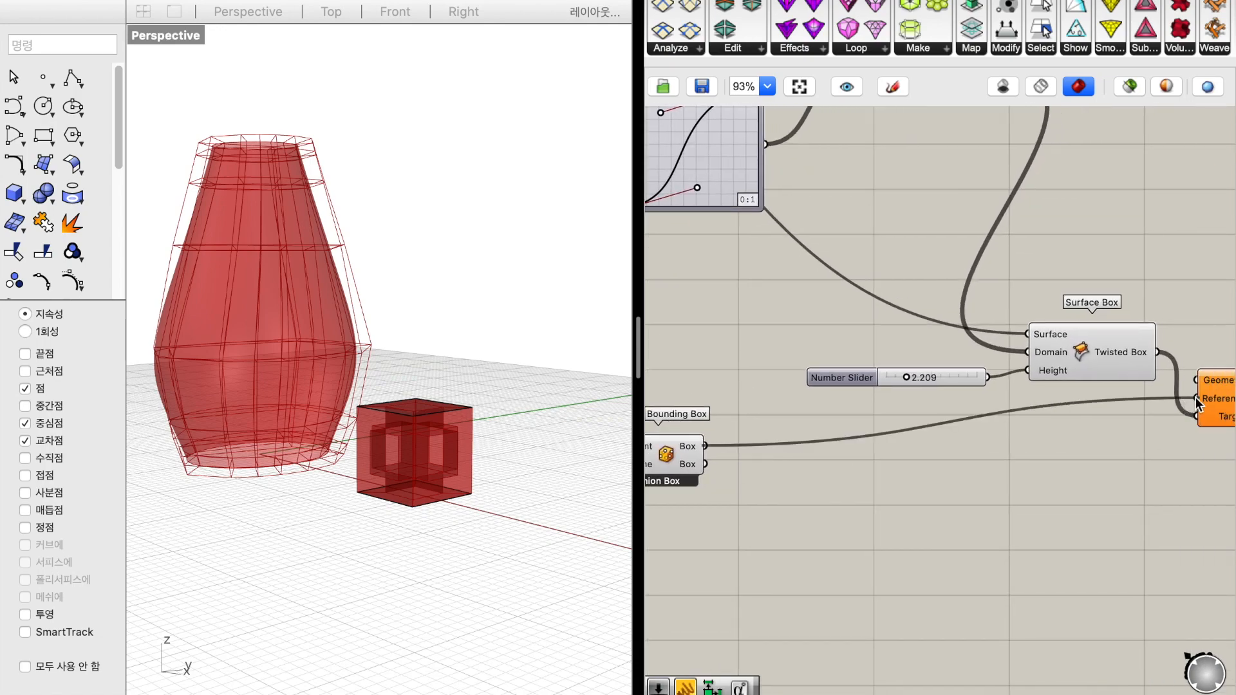
pyautogui.hscroll(-8, 1023, 476)
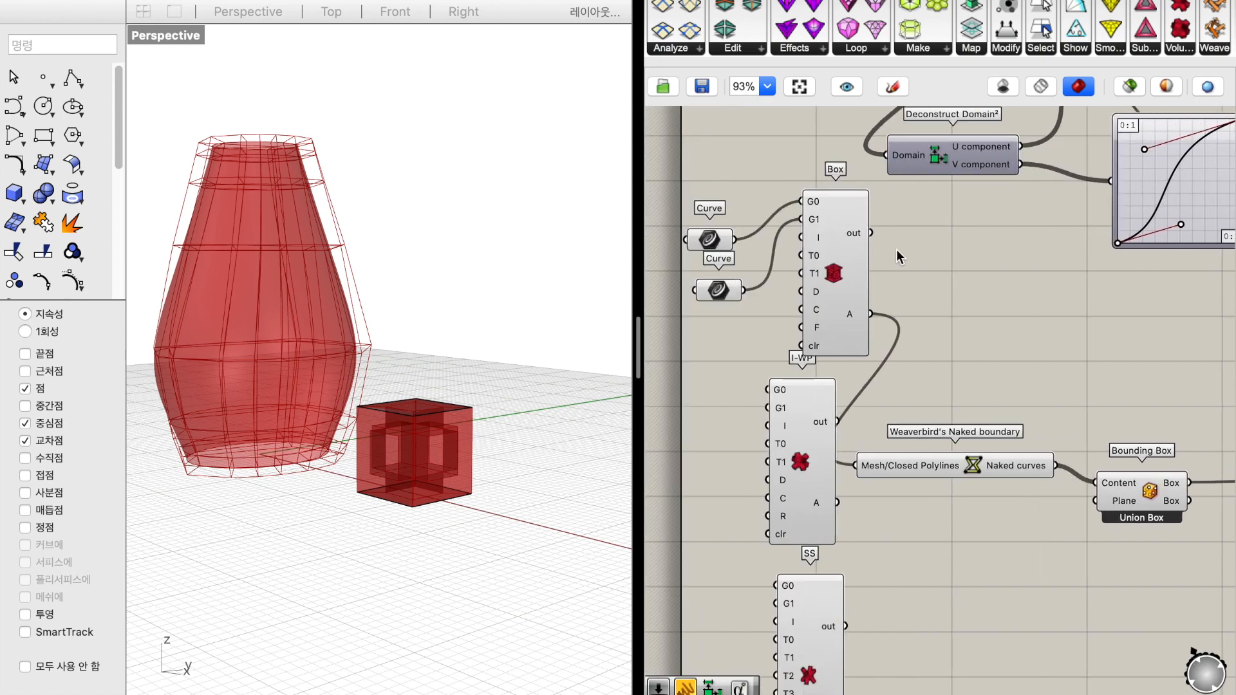
pyautogui.moveTo(872, 314); pyautogui.dragTo(1128, 417)
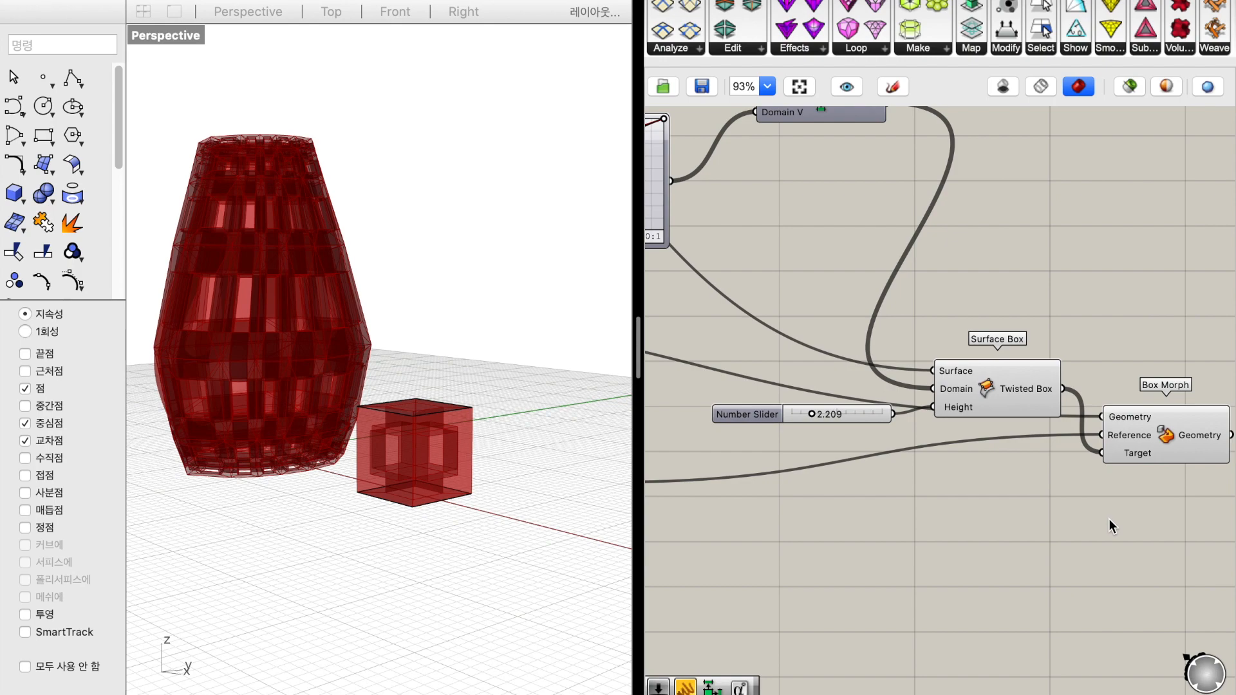
# Turn off the preview of the connected components upstream of Box Morph
pyautogui.keyDown('shift'); pyautogui.moveTo(315, 350); pyautogui.dragTo(439, 400, button='right'); pyautogui.keyUp('shift')
pyautogui.scroll(-6, 976, 296)
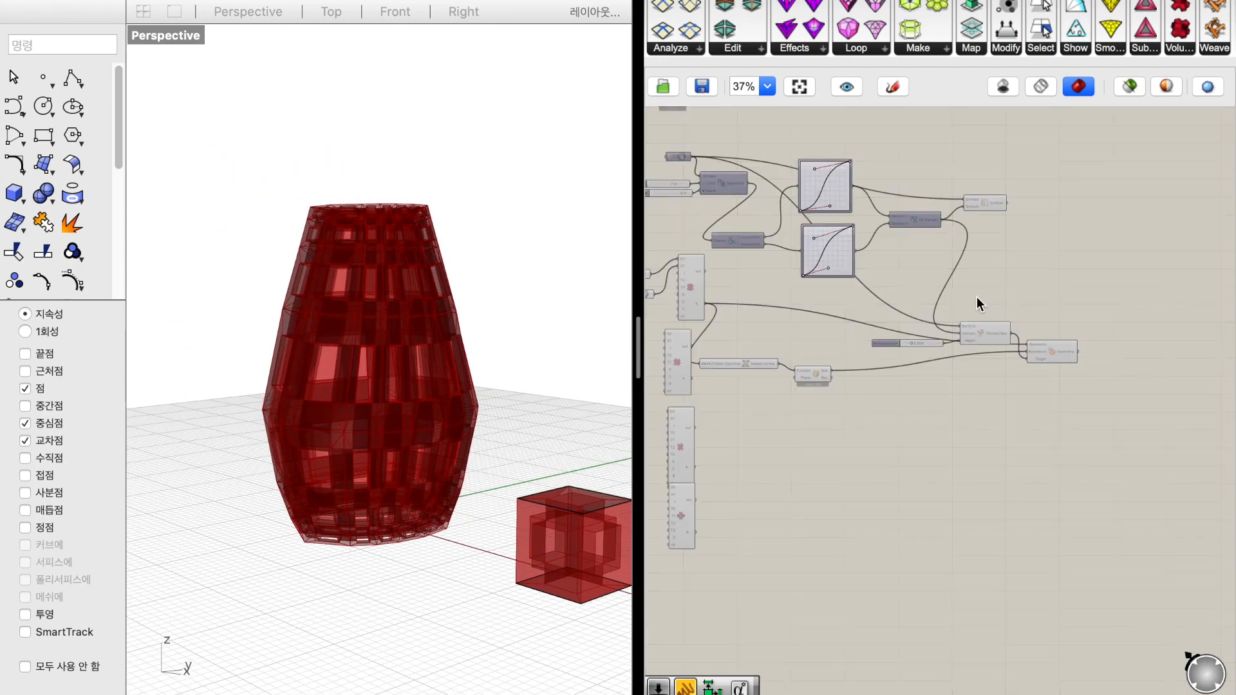
pyautogui.moveTo(997, 376); pyautogui.dragTo(676, 196)
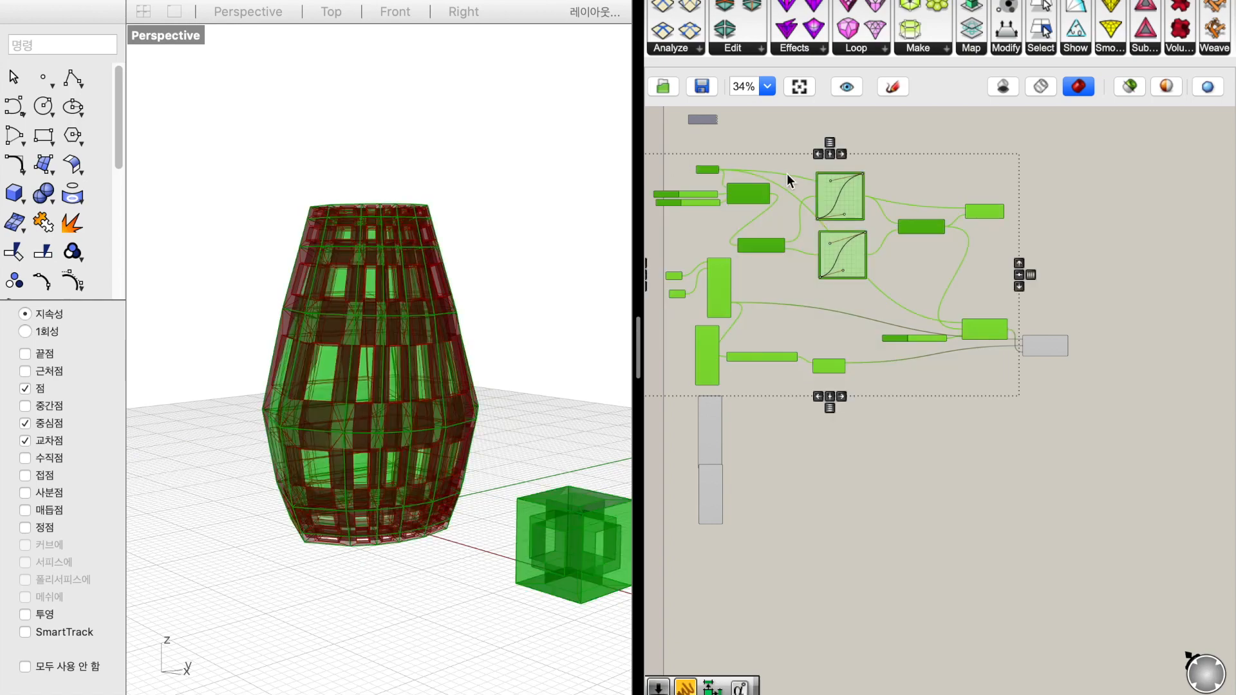
pyautogui.rightClick(1056, 244)
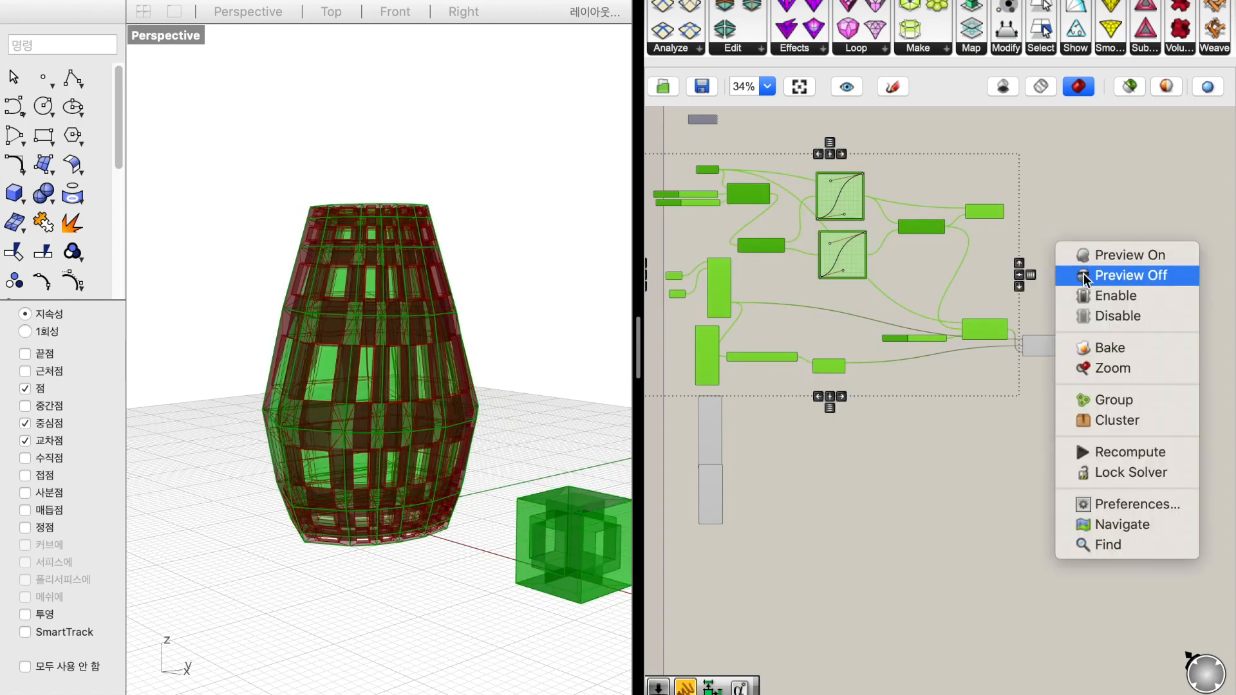
pyautogui.click(1085, 278)
pyautogui.click(1083, 273)
# Add a Mesh Join component beside Box Morph and connect the morphed Geometry output to its Meshes input
pyautogui.moveTo(330, 428); pyautogui.dragTo(361, 425, button='right')
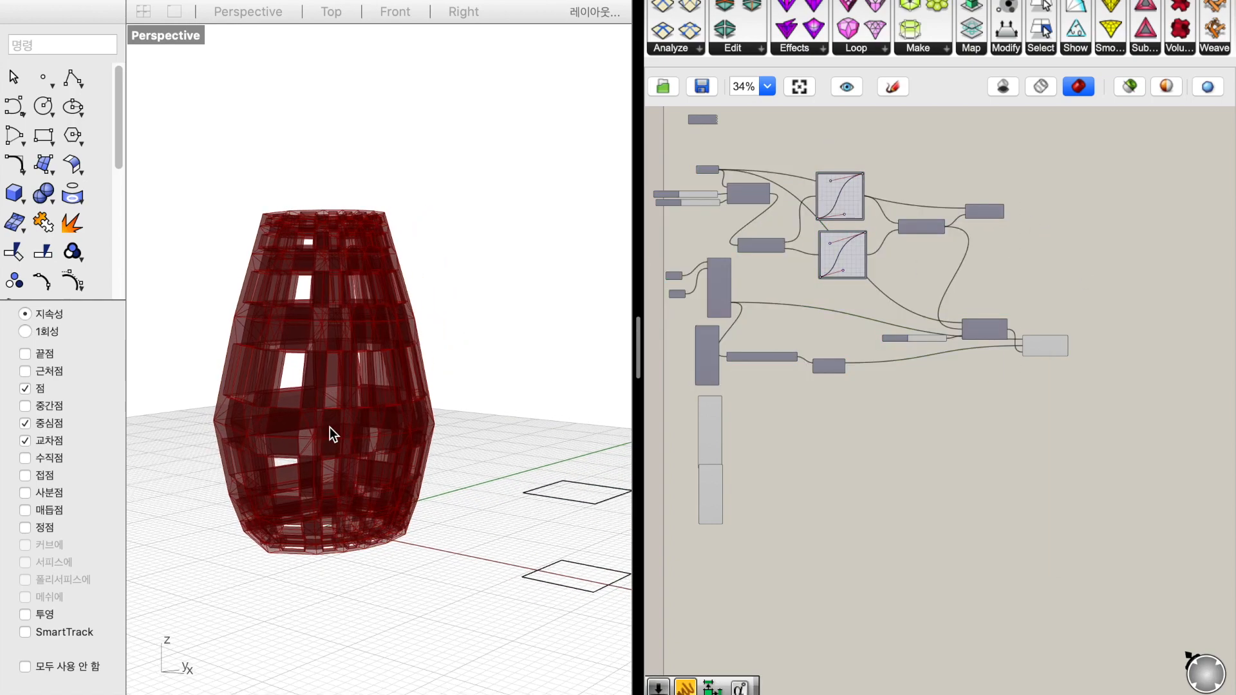
pyautogui.scroll(5, 330, 427)
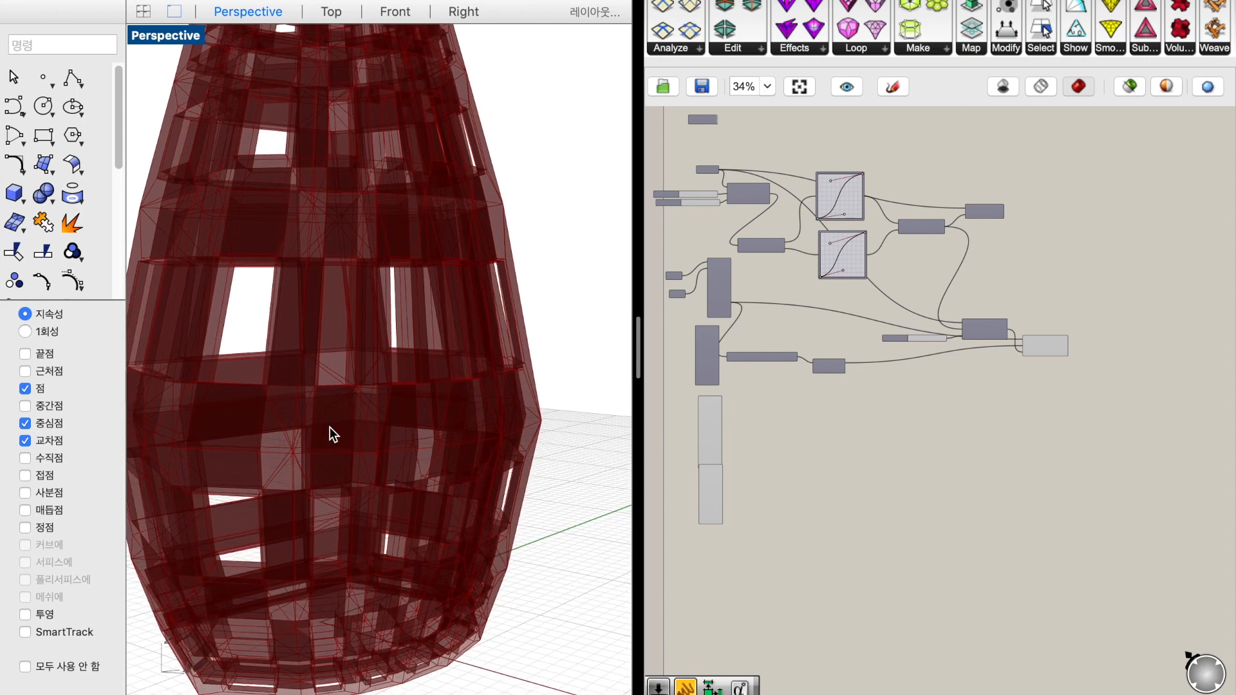
pyautogui.scroll(-5, 330, 426)
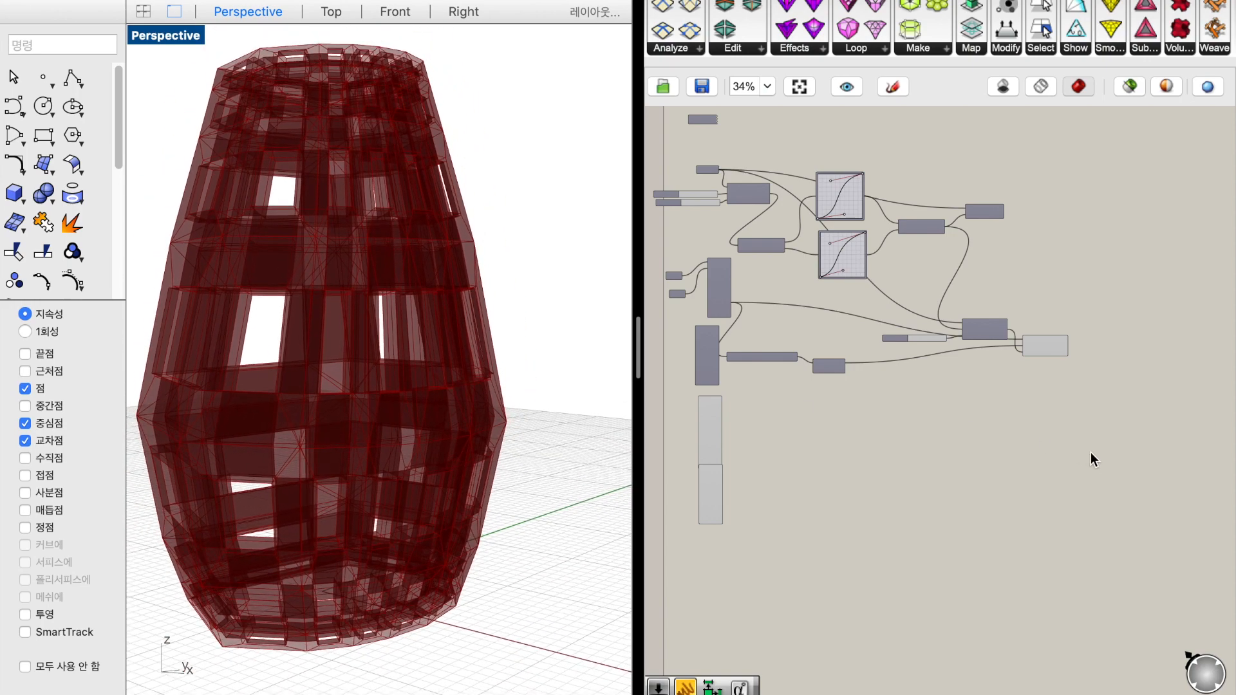
pyautogui.click(1055, 344)
pyautogui.scroll(5, 1054, 342)
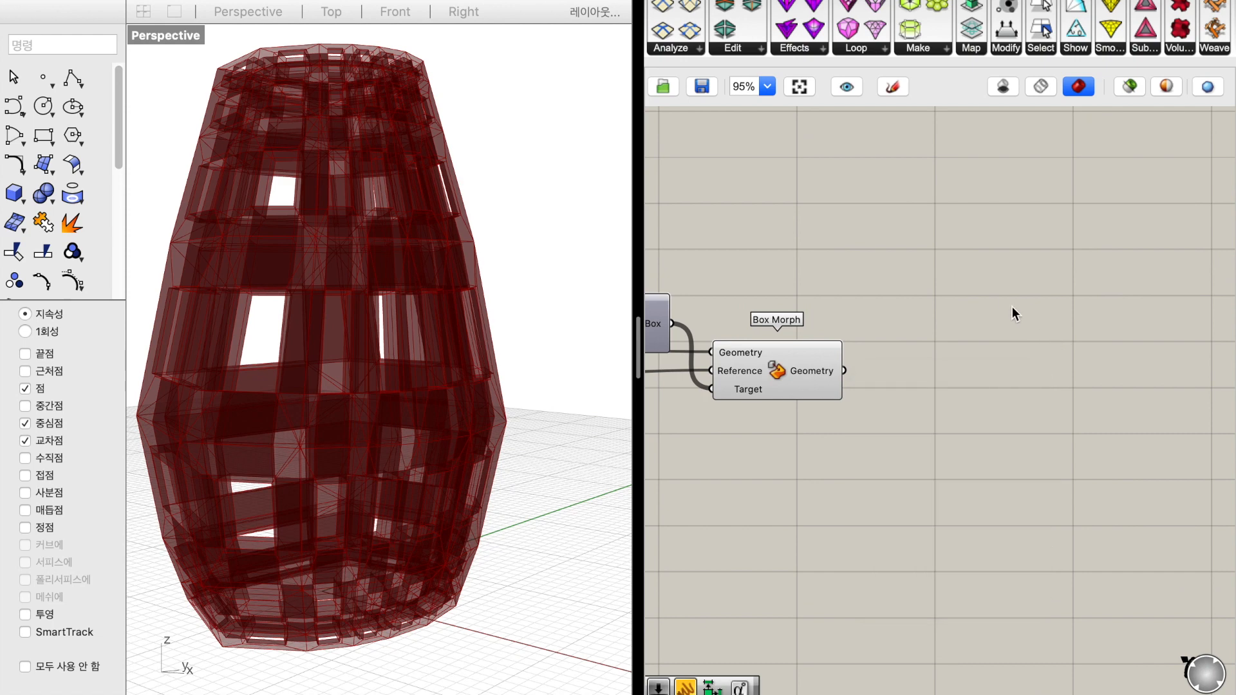
pyautogui.doubleClick(975, 390)
pyautogui.write('meshjoin')
pyautogui.press('Up')
pyautogui.press('Return')
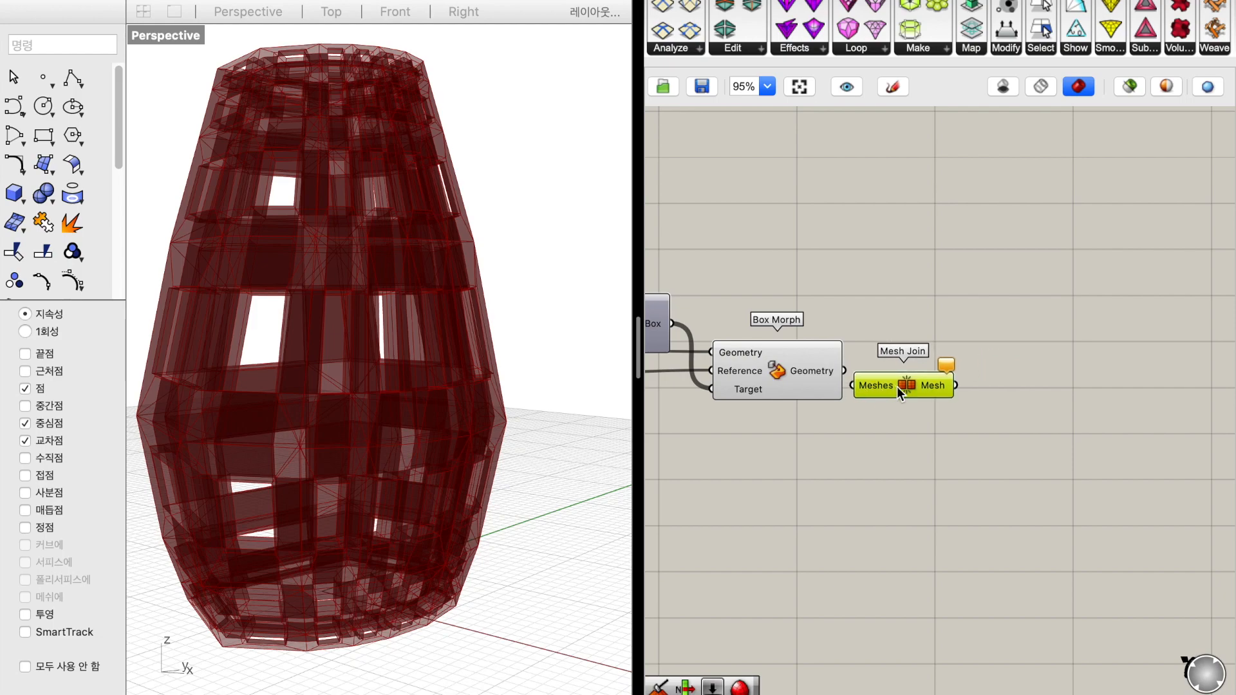
pyautogui.moveTo(859, 384); pyautogui.dragTo(844, 371)
pyautogui.click(975, 275)
pyautogui.hscroll(3, 919, 379)
pyautogui.scroll(-1, 918, 380)
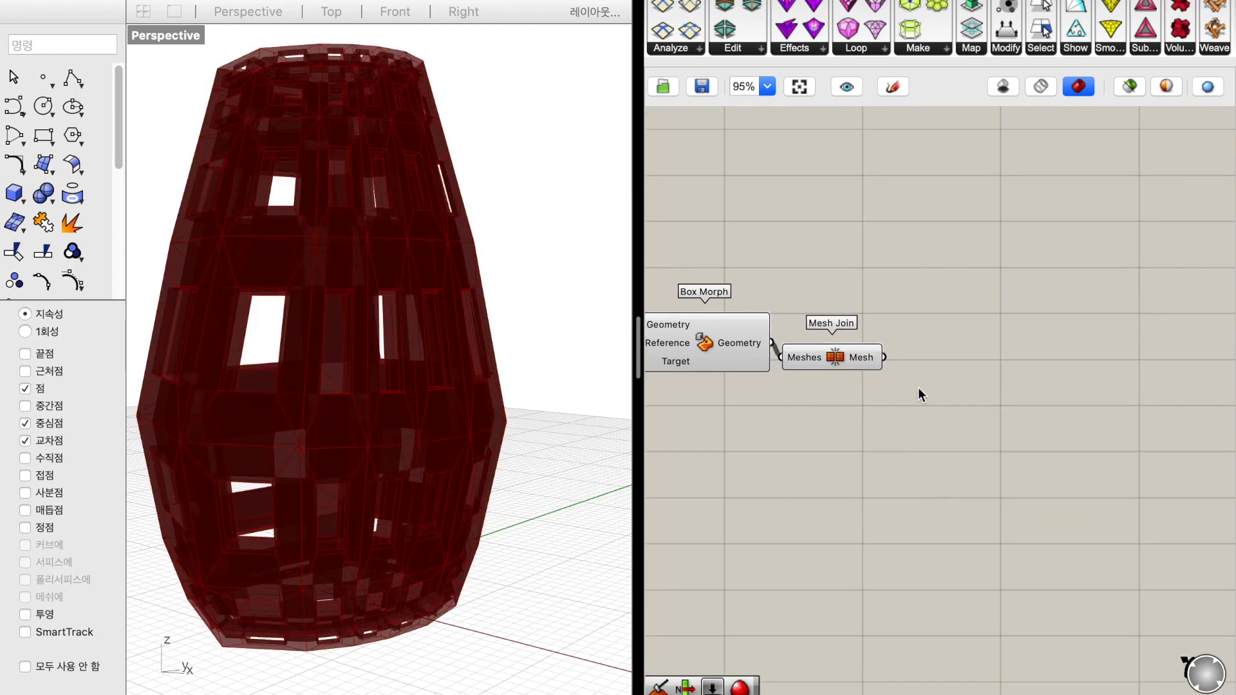
pyautogui.doubleClick(918, 388)
pyautogui.write('weav')
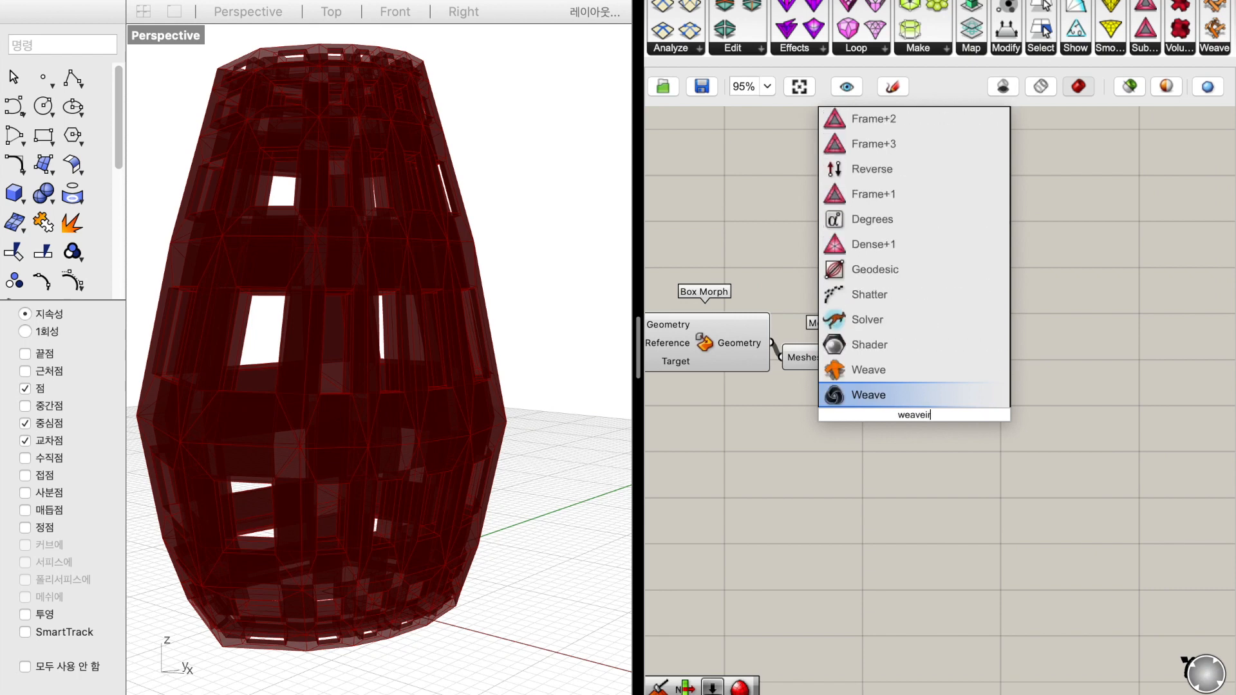
pyautogui.write('irbird')
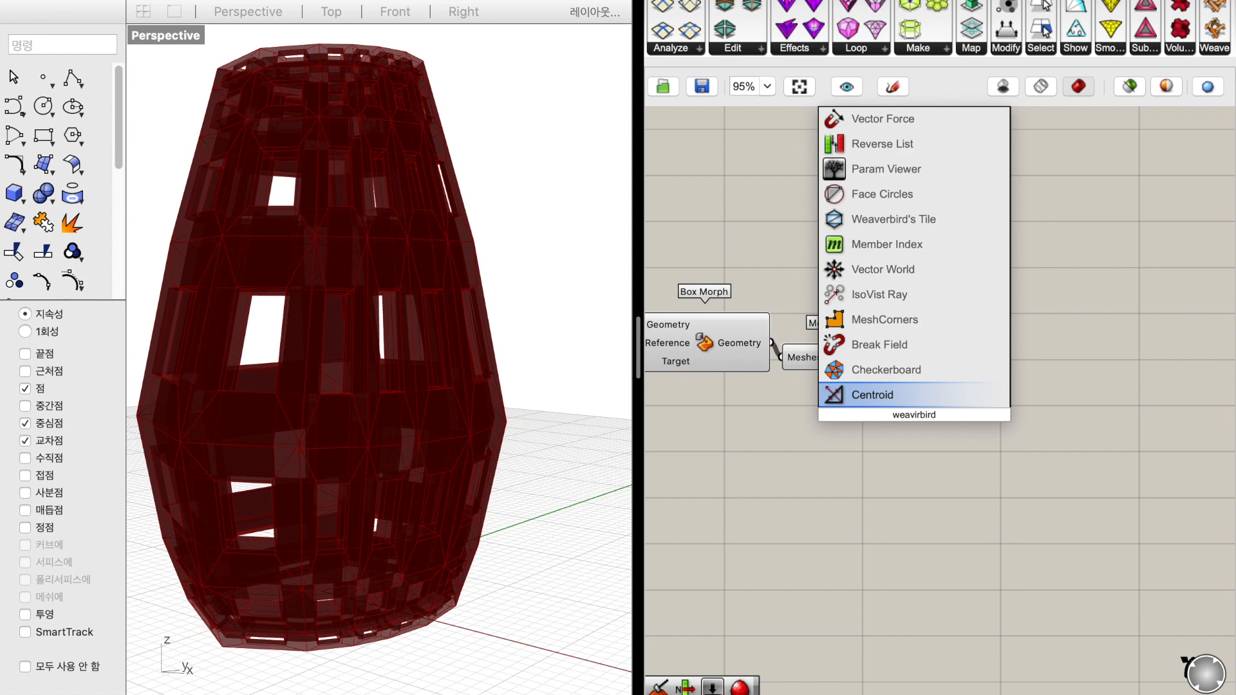
pyautogui.press('Escape')
# Add a Rebuild Mesh component after Mesh Join and connect the joined mesh to its Mesh input
pyautogui.doubleClick(925, 457)
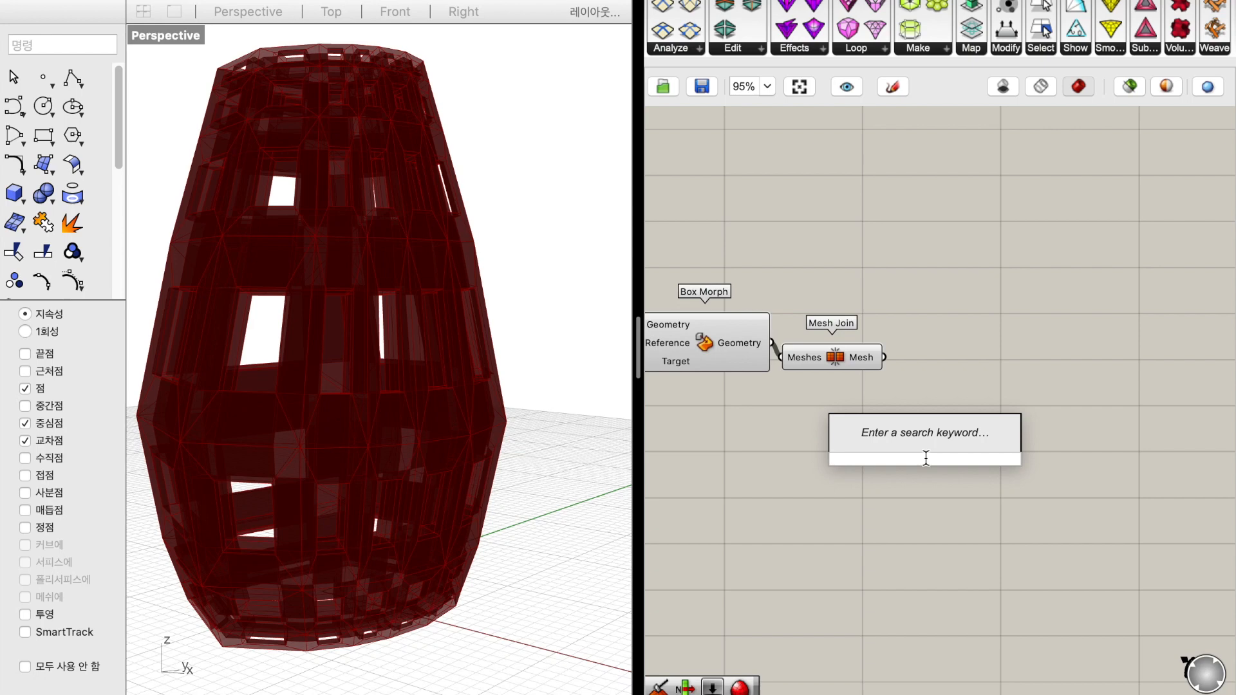
pyautogui.write('mesh rebuild')
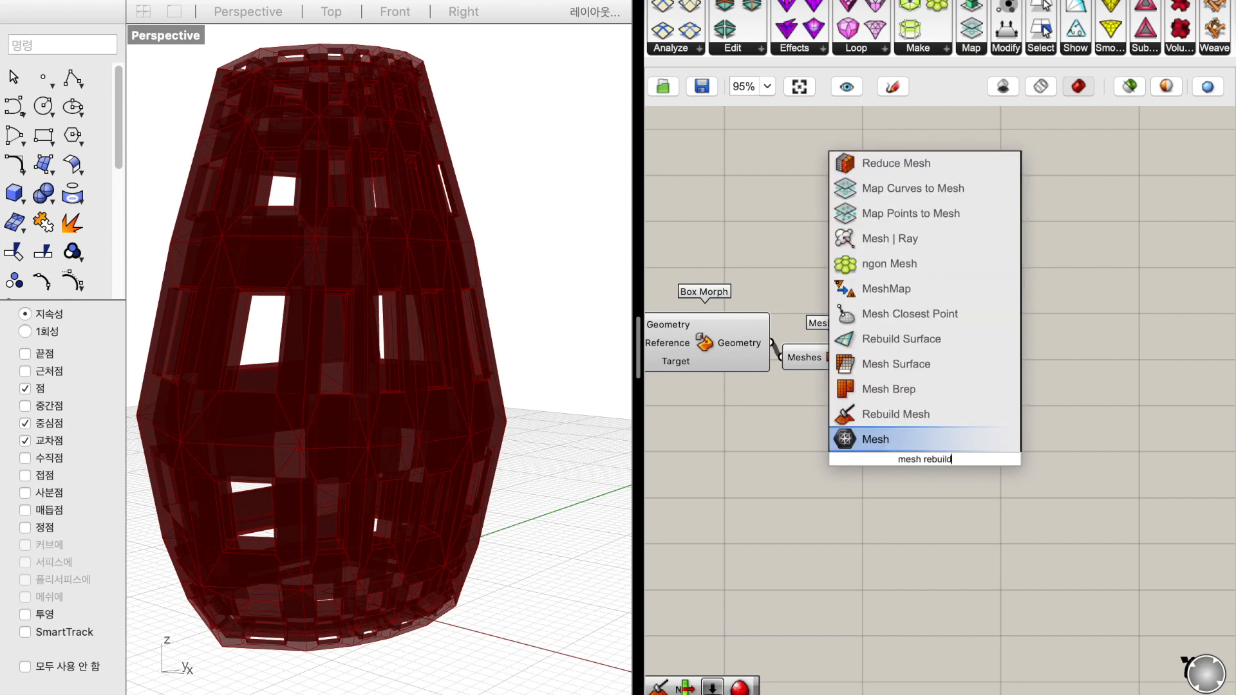
pyautogui.press('Return')
pyautogui.moveTo(918, 462); pyautogui.dragTo(1015, 451)
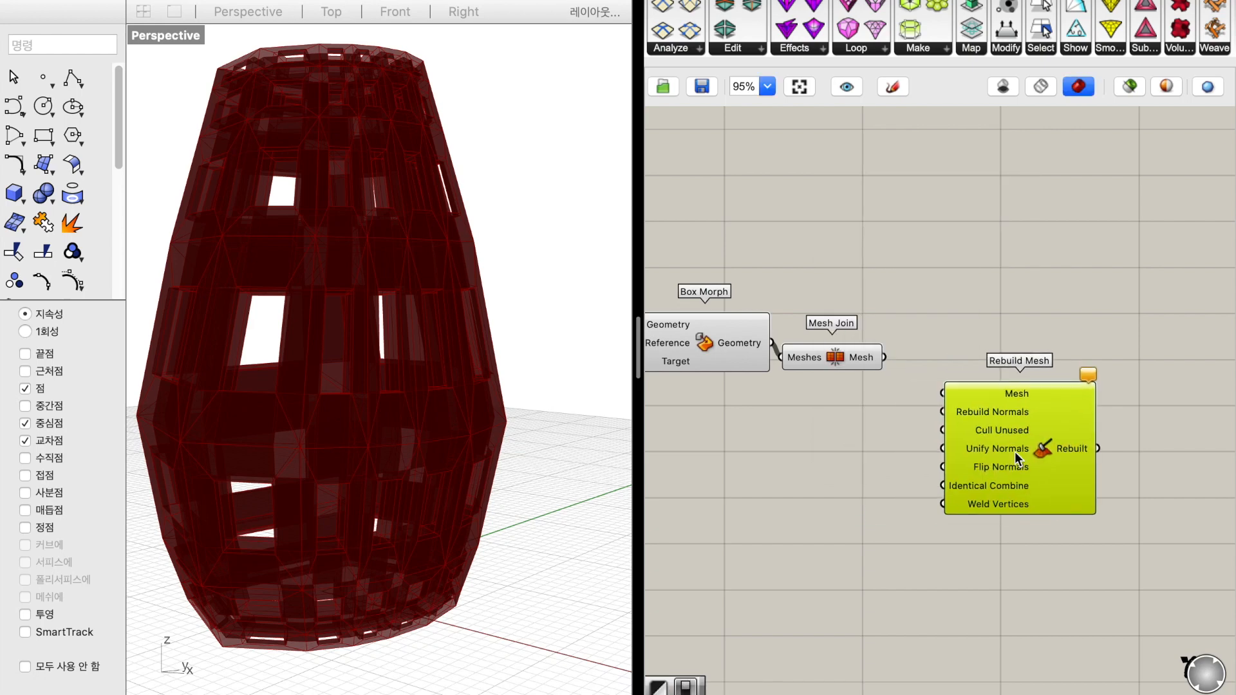
pyautogui.moveTo(942, 393); pyautogui.dragTo(884, 357)
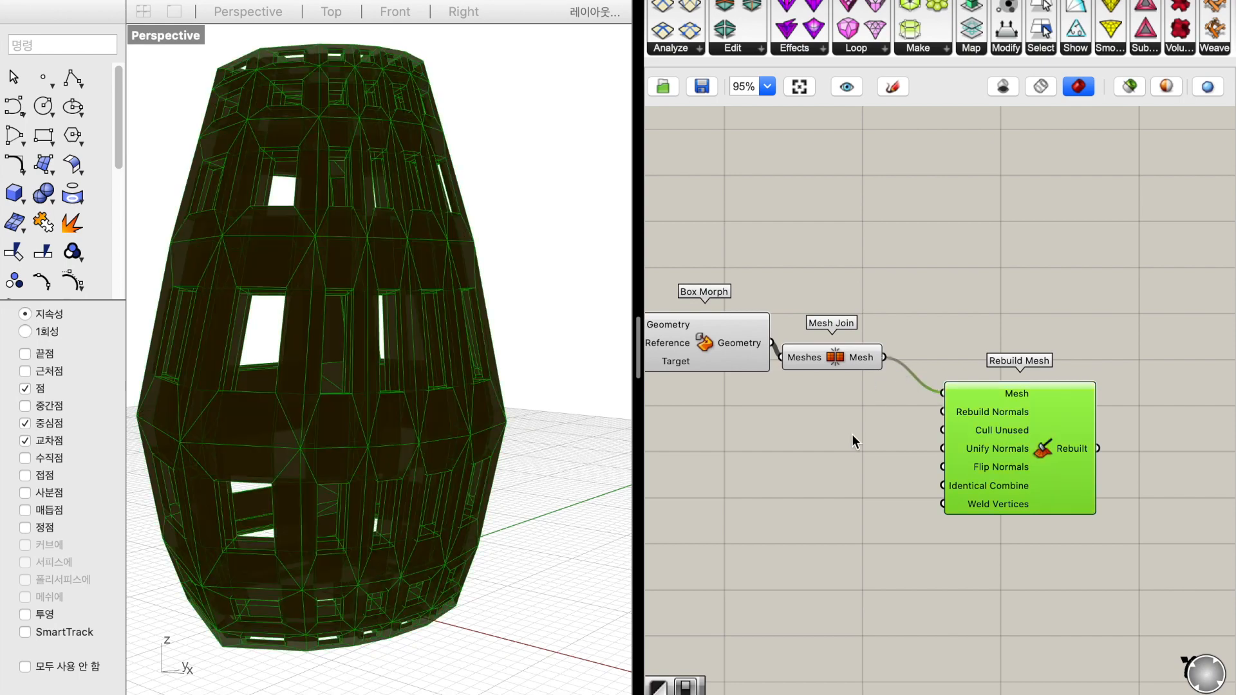
# Add a Boolean Toggle set to True and connect it to Rebuild Mesh's Unify Normals and Identical Combine inputs
pyautogui.doubleClick(856, 429)
pyautogui.write('toggle')
pyautogui.press('Return')
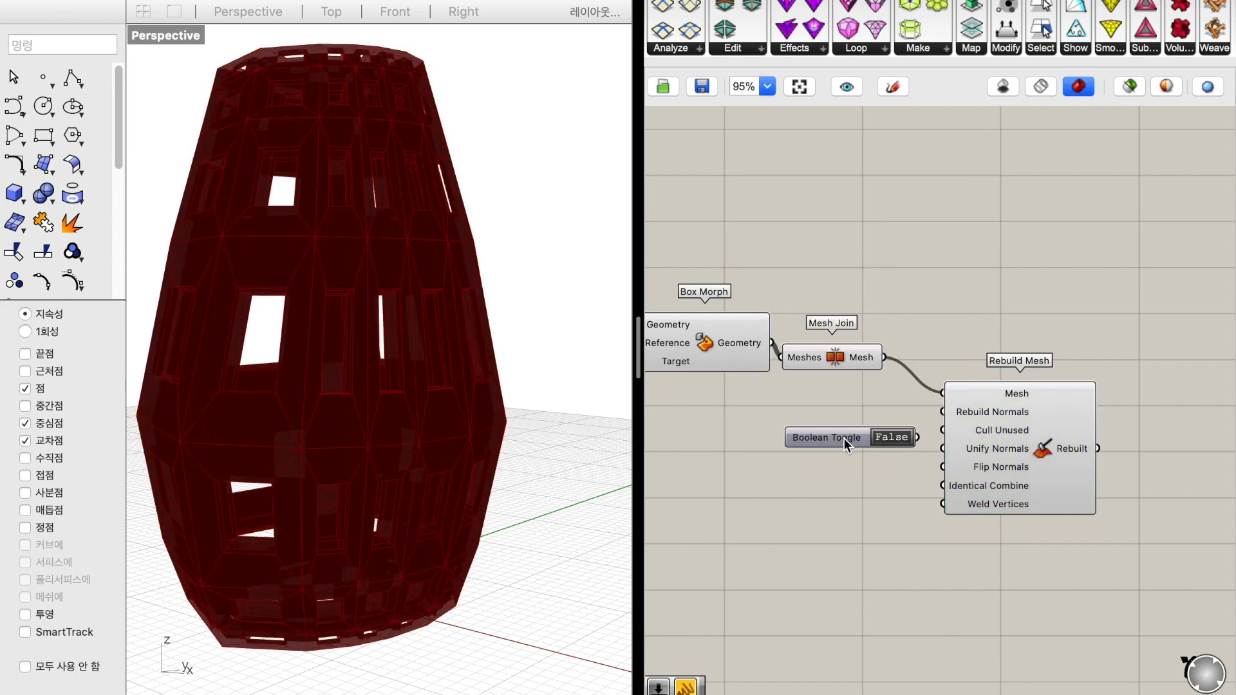
pyautogui.click(898, 440)
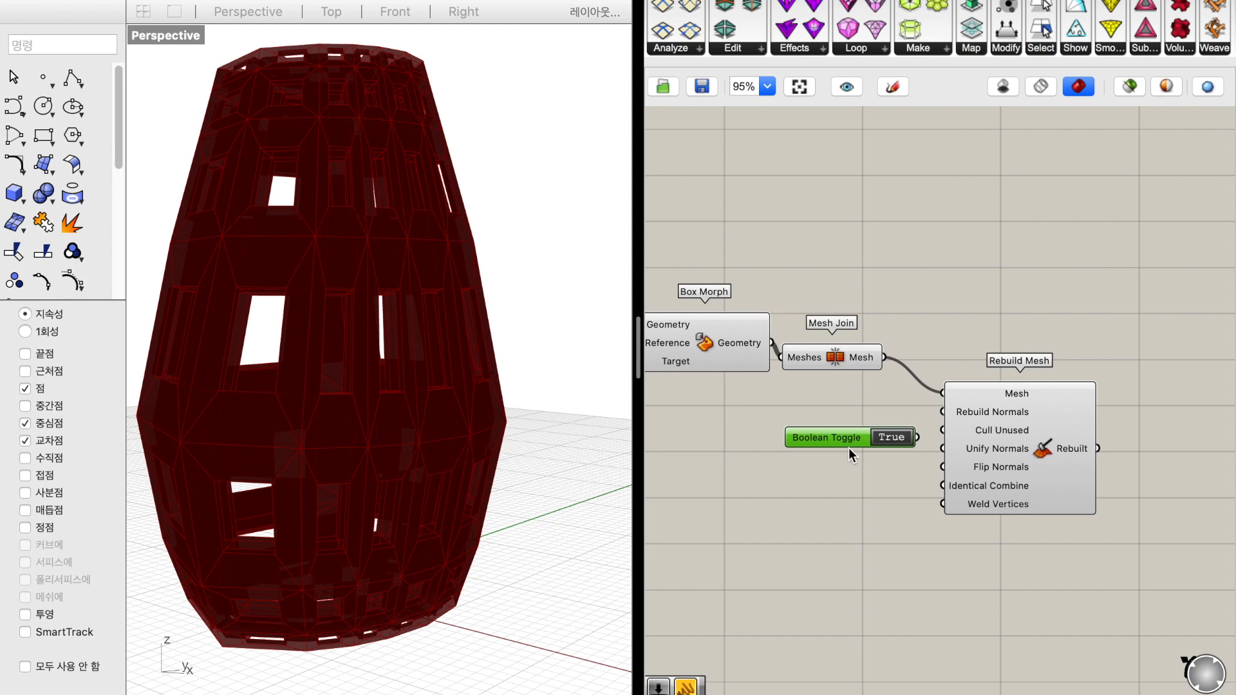
pyautogui.moveTo(852, 446); pyautogui.dragTo(794, 509)
pyautogui.moveTo(914, 458); pyautogui.dragTo(863, 500)
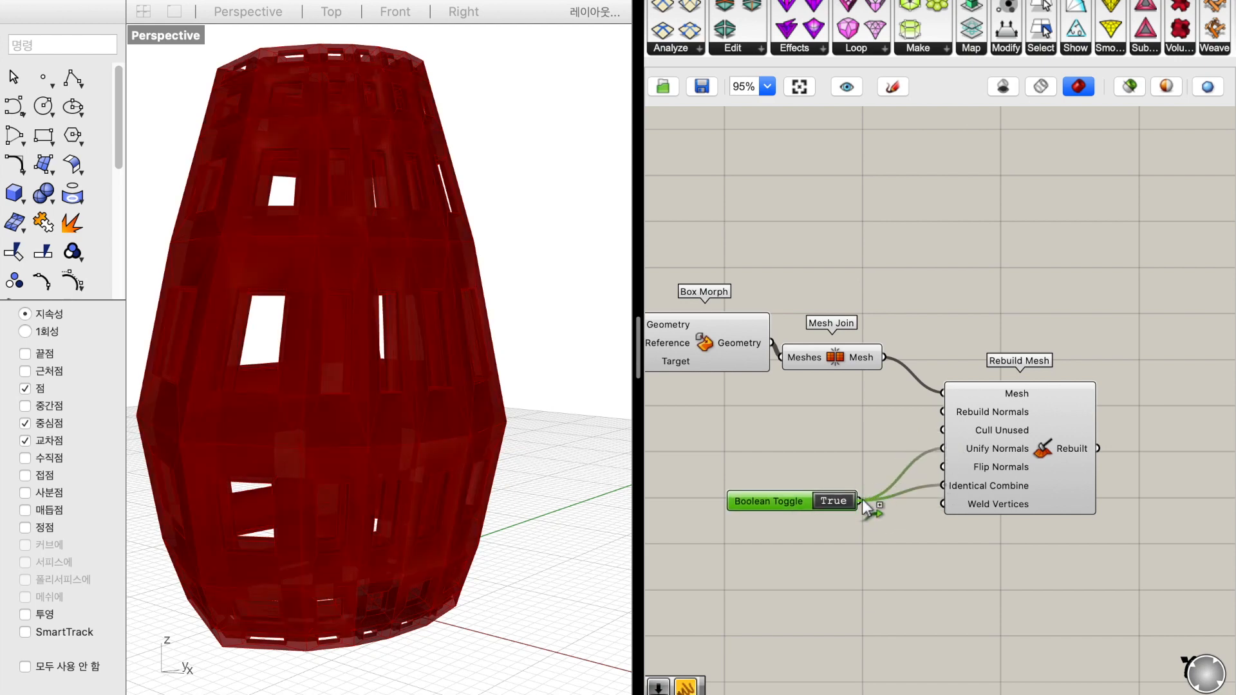
# Add a Number Slider set to 0.001 and connect it to Rebuild Mesh's Weld Vertices input
pyautogui.doubleClick(874, 558)
pyautogui.write('number slider')
pyautogui.press('Return')
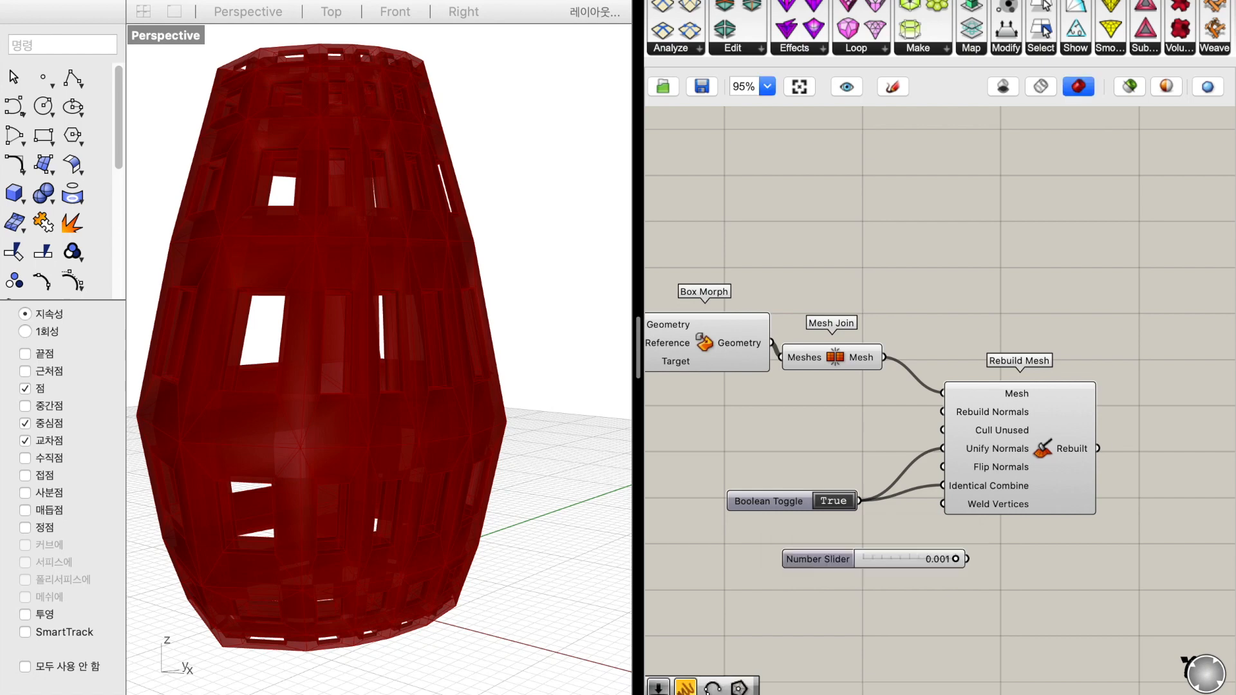
pyautogui.moveTo(960, 560); pyautogui.dragTo(799, 547)
pyautogui.click(954, 599)
pyautogui.hscroll(5, 954, 599)
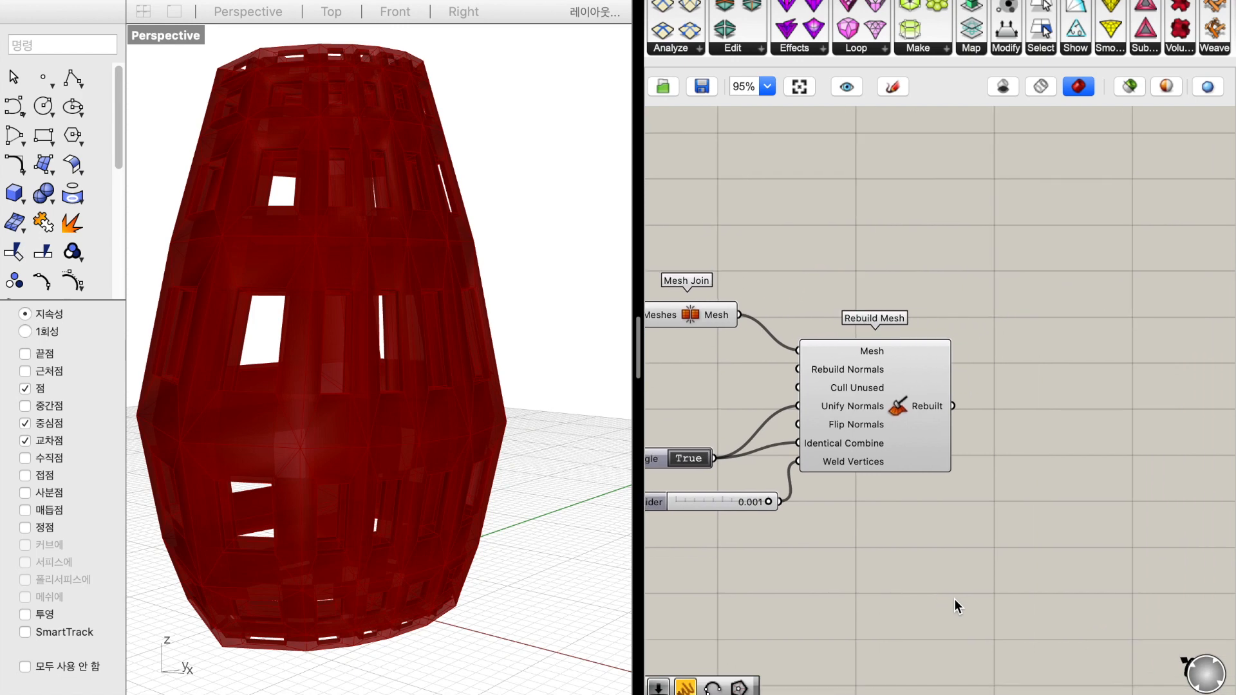
# Add a Weaverbird's Catmull-Clark Subdivision component and connect the Rebuilt output to its Mesh/Curves input
pyautogui.doubleClick(1045, 428)
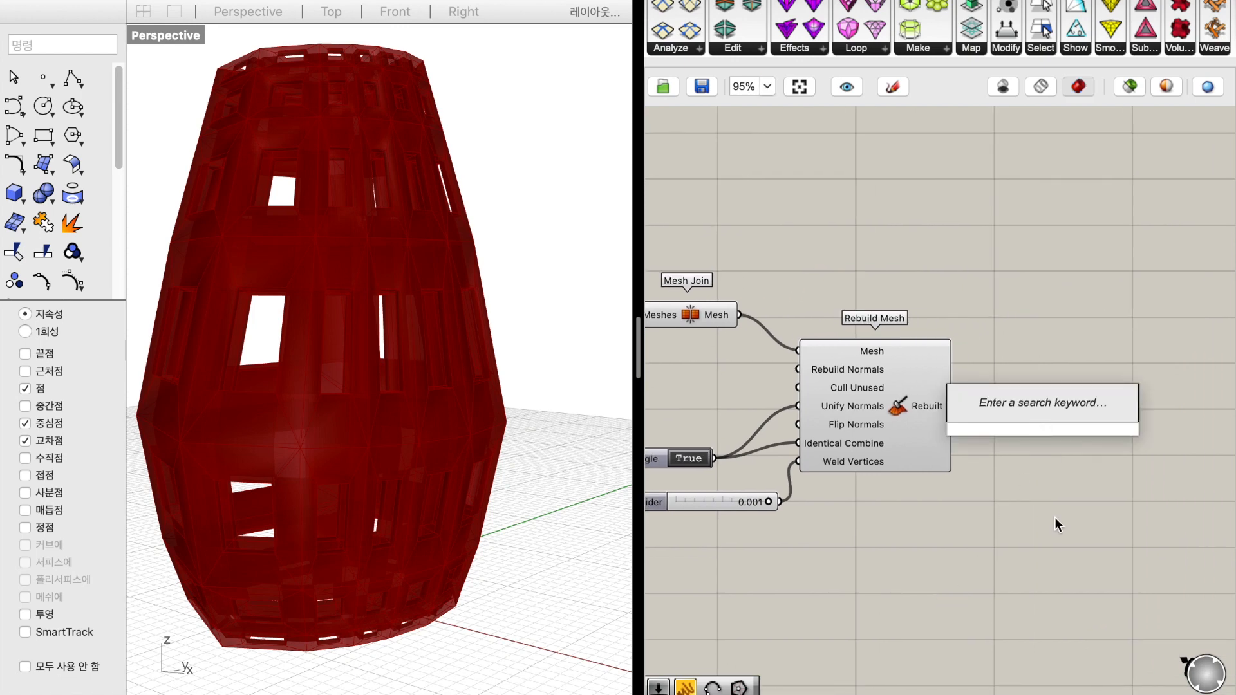
pyautogui.write('weave')
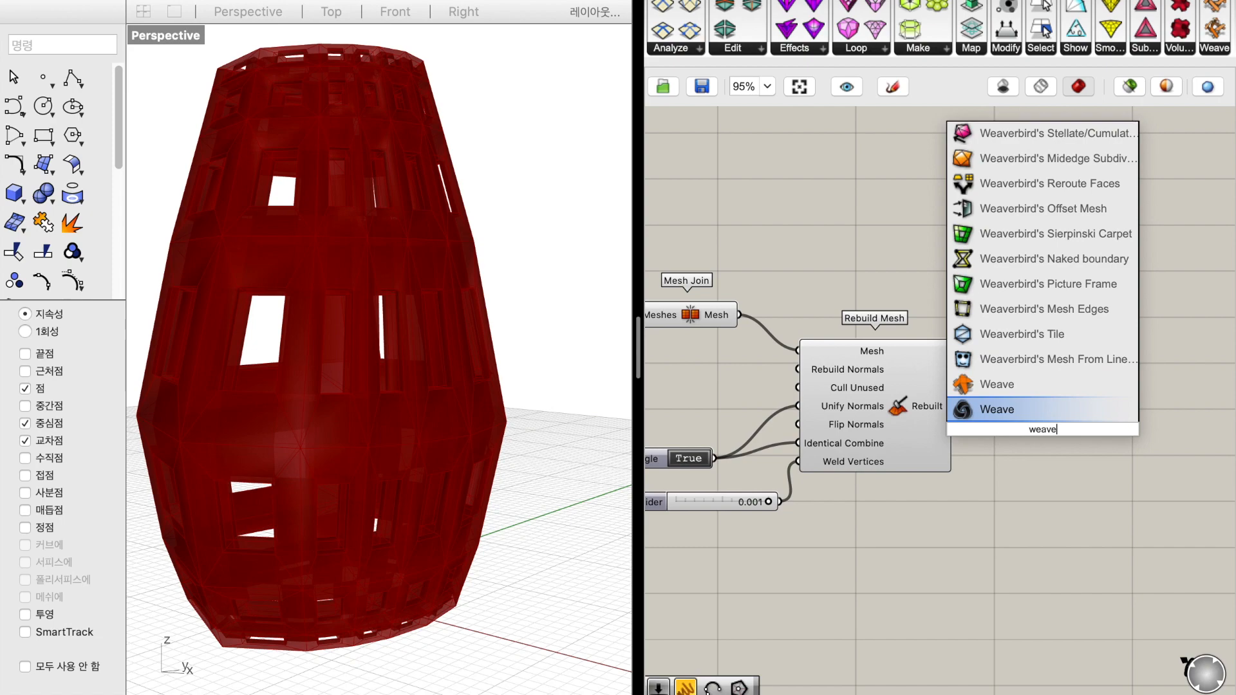
pyautogui.write('r bird')
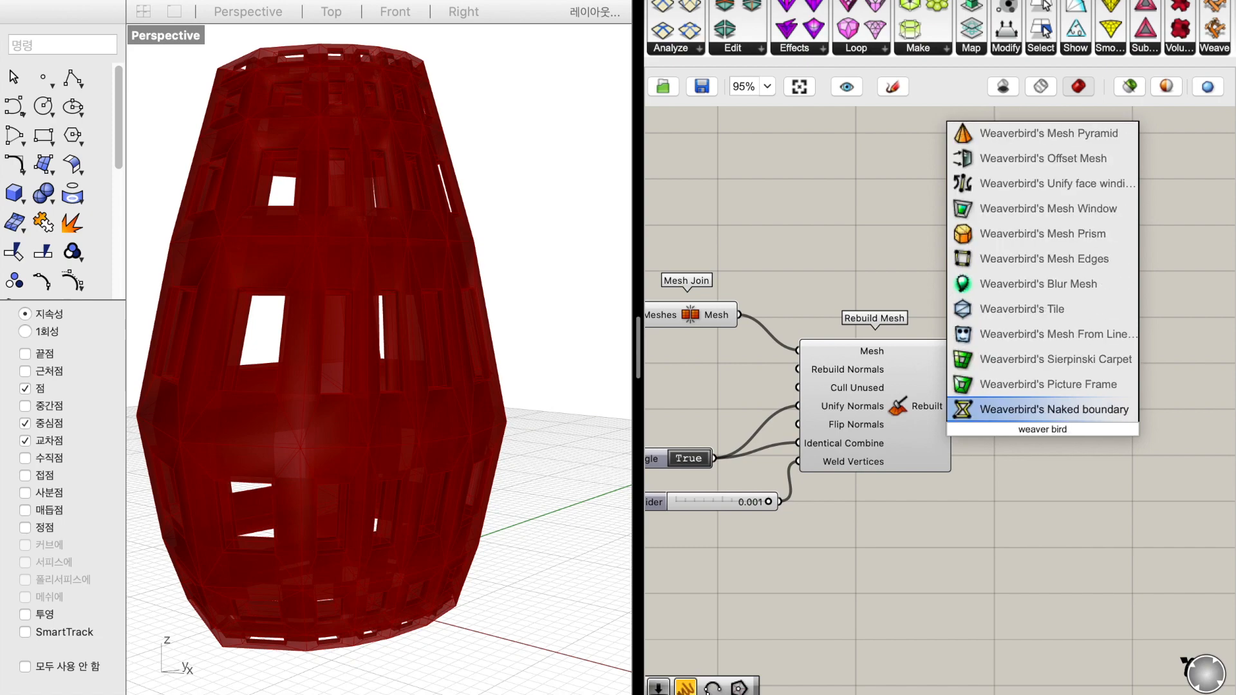
pyautogui.press('BackSpace')
pyautogui.press('BackSpace')
pyautogui.press('BackSpace')
pyautogui.press('BackSpace')
pyautogui.press('BackSpace')
pyautogui.press('BackSpace')
pyautogui.press('BackSpace')
pyautogui.press('BackSpace')
pyautogui.press('BackSpace')
pyautogui.press('BackSpace')
pyautogui.press('BackSpace')
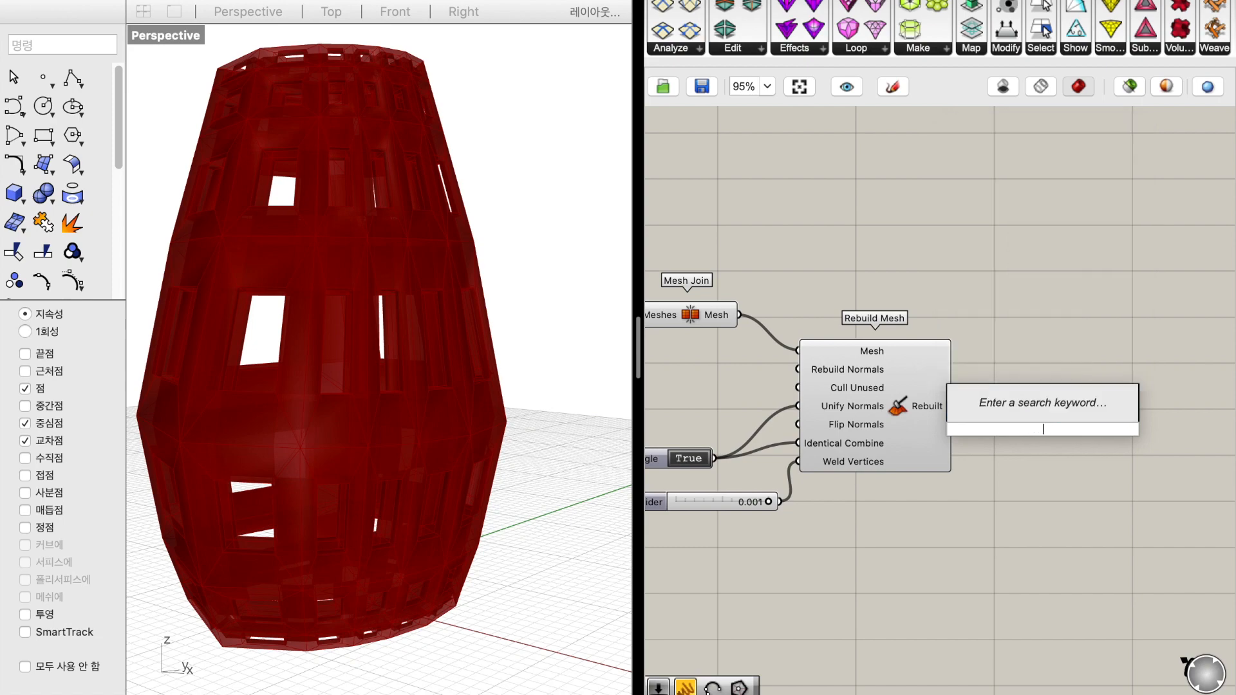
pyautogui.write('cat')
pyautogui.press('Up')
pyautogui.press('Up')
pyautogui.press('Up')
pyautogui.press('Return')
pyautogui.moveTo(999, 427); pyautogui.dragTo(1076, 425)
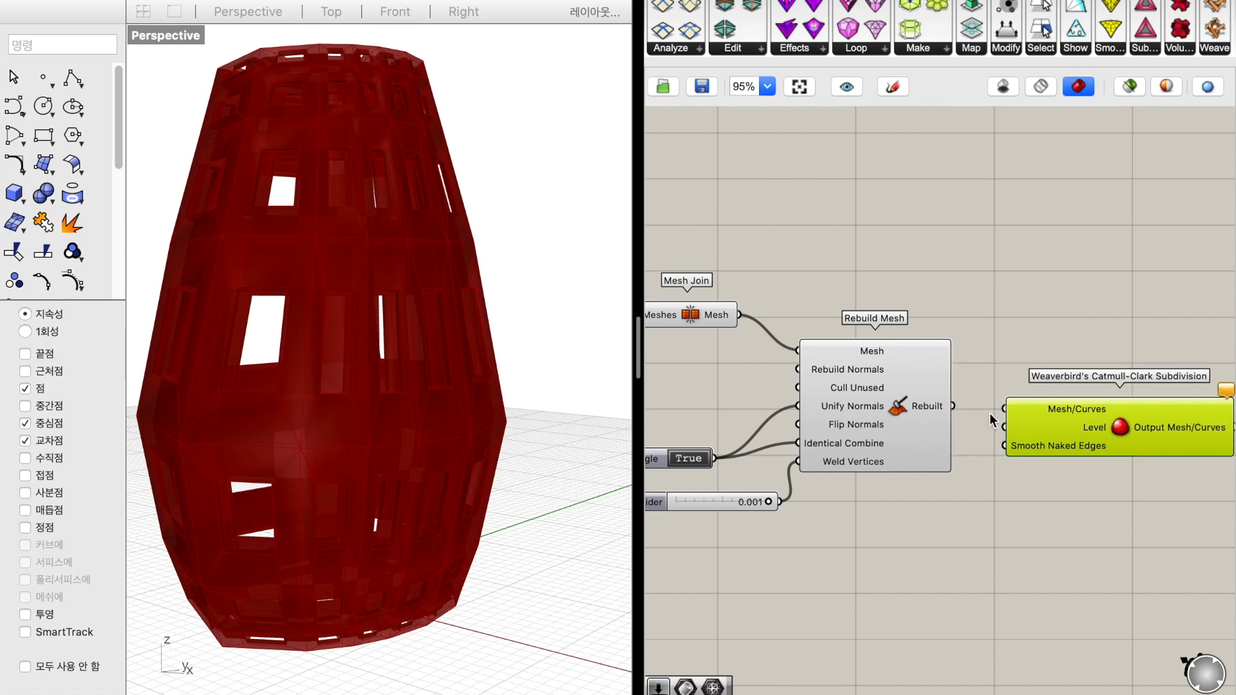
pyautogui.moveTo(963, 411); pyautogui.dragTo(966, 412)
# Add a Number Slider set to 3 and connect it to the Catmull-Clark Subdivision's Level input
pyautogui.doubleClick(952, 578)
pyautogui.write('3')
pyautogui.press('Return')
pyautogui.moveTo(1005, 427); pyautogui.dragTo(968, 552)
# Turn off the preview of the Box Morph, Mesh Join and Rebuild Mesh components
pyautogui.scroll(-6, 968, 551)
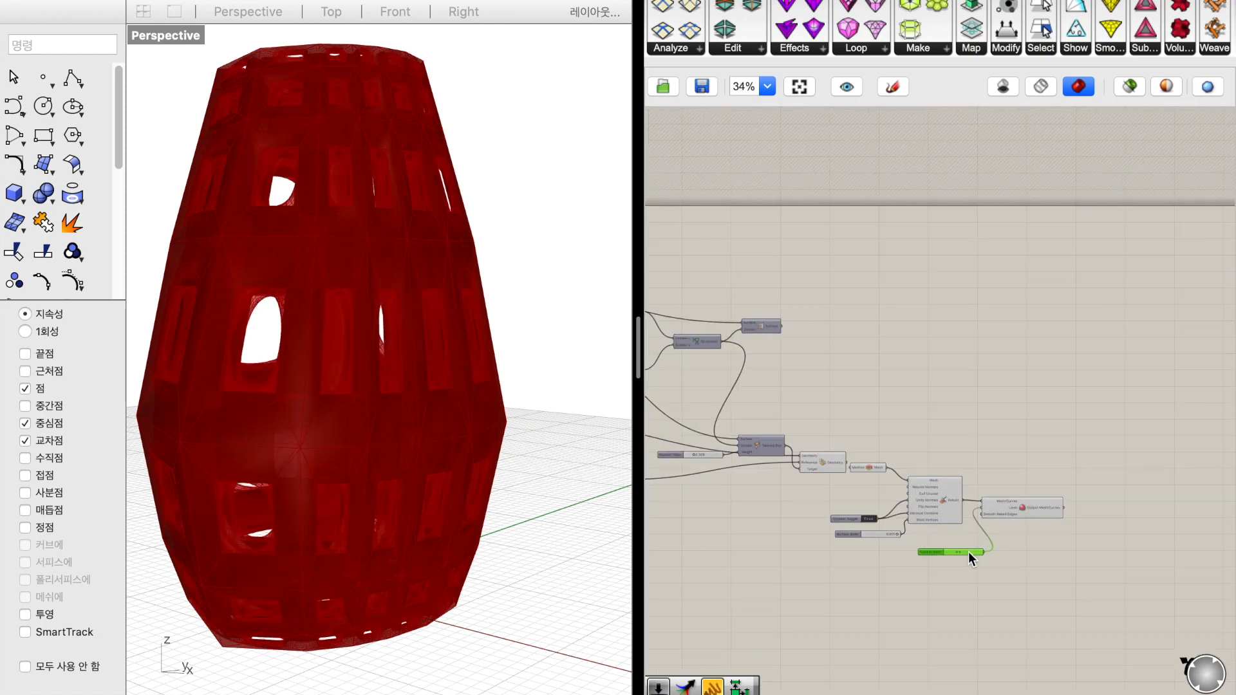
pyautogui.moveTo(1014, 514); pyautogui.dragTo(890, 407)
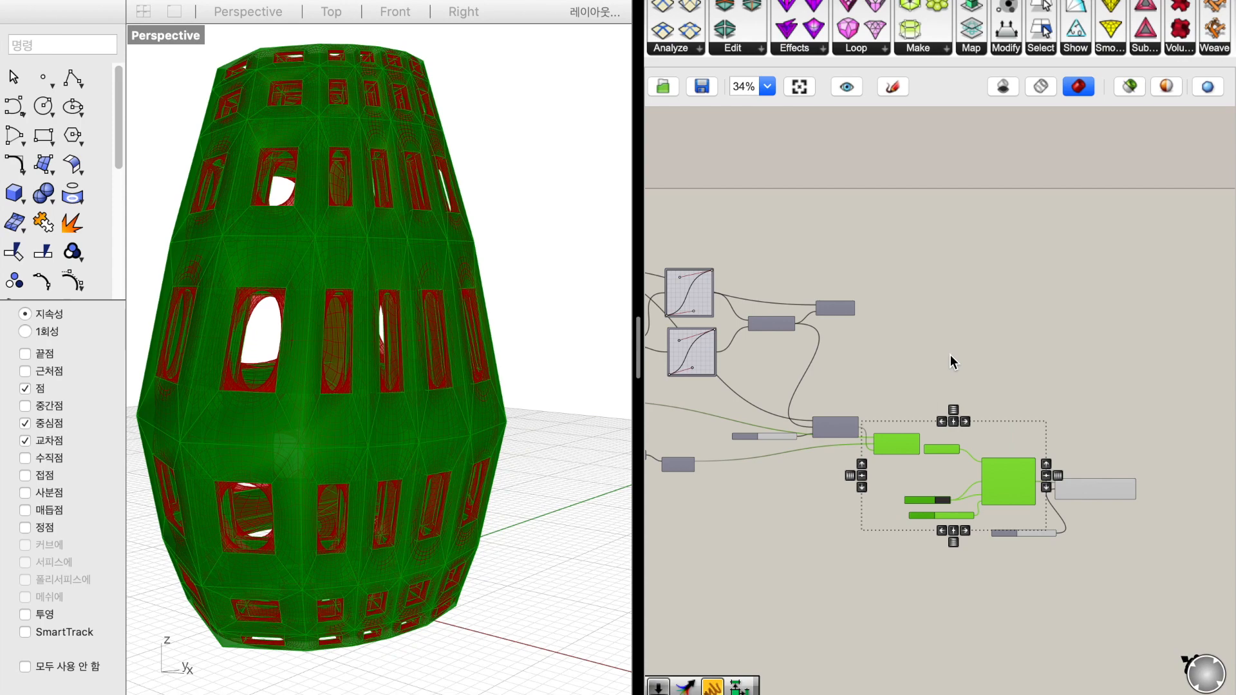
pyautogui.rightClick(951, 355)
pyautogui.click(1016, 385)
# Examine the subdivided vase mesh from the side, from above and up close
pyautogui.moveTo(506, 367); pyautogui.dragTo(506, 367, button='right')
pyautogui.scroll(5, 1107, 501)
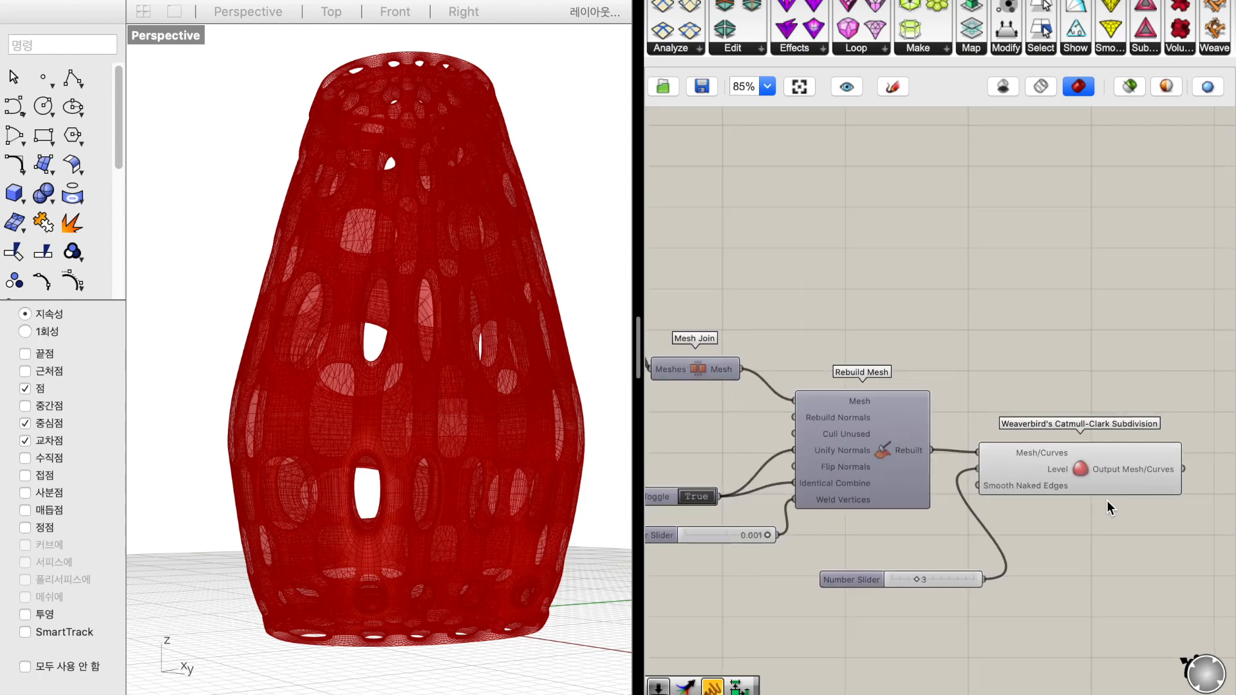
pyautogui.hscroll(3, 1107, 500)
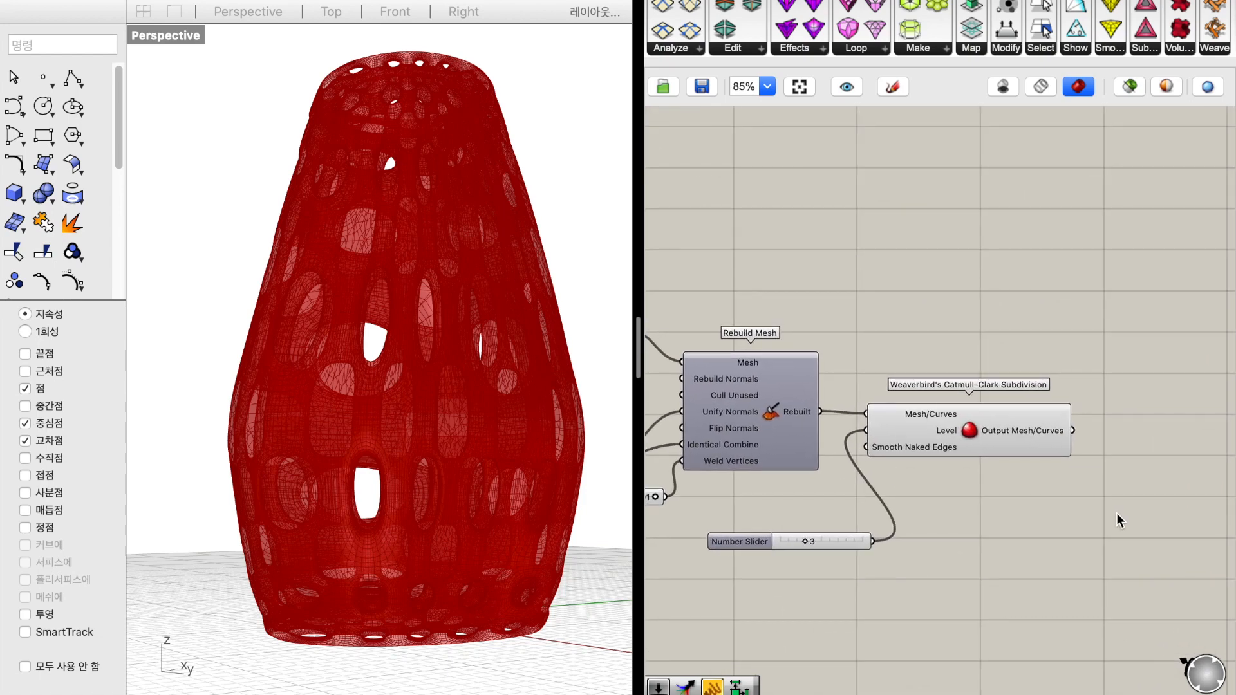
pyautogui.doubleClick(1116, 512)
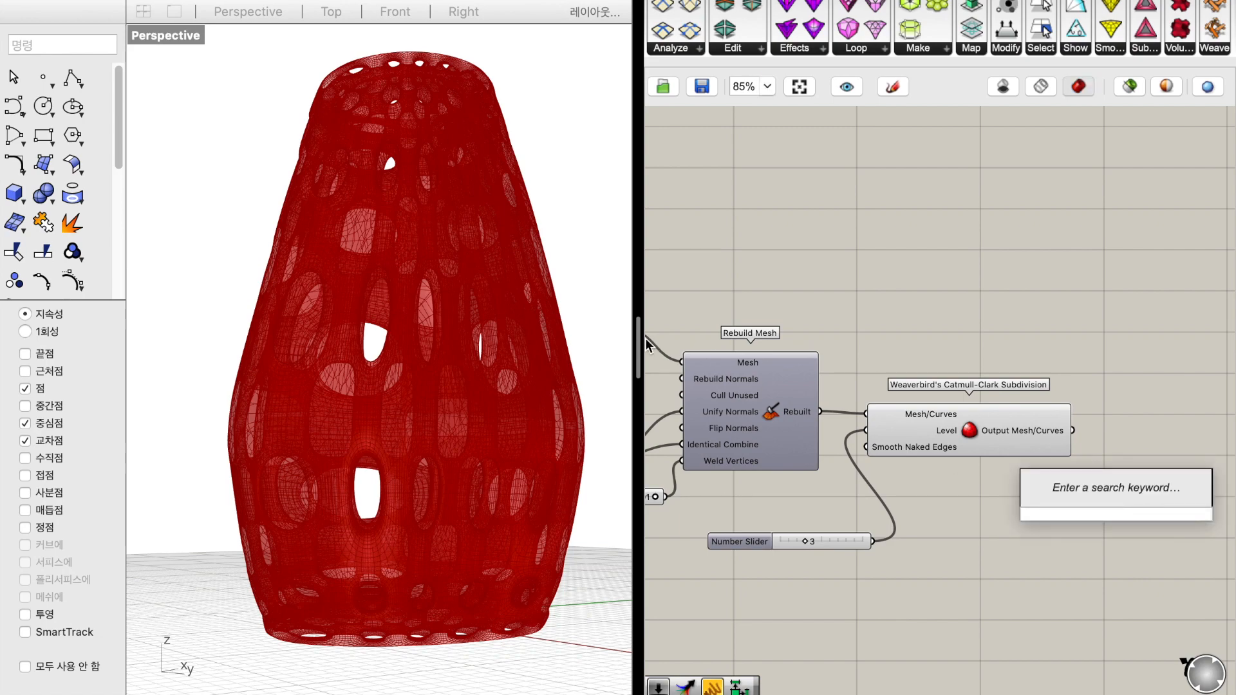
pyautogui.press('Escape')
pyautogui.scroll(-5, 567, 250)
pyautogui.scroll(8, 567, 250)
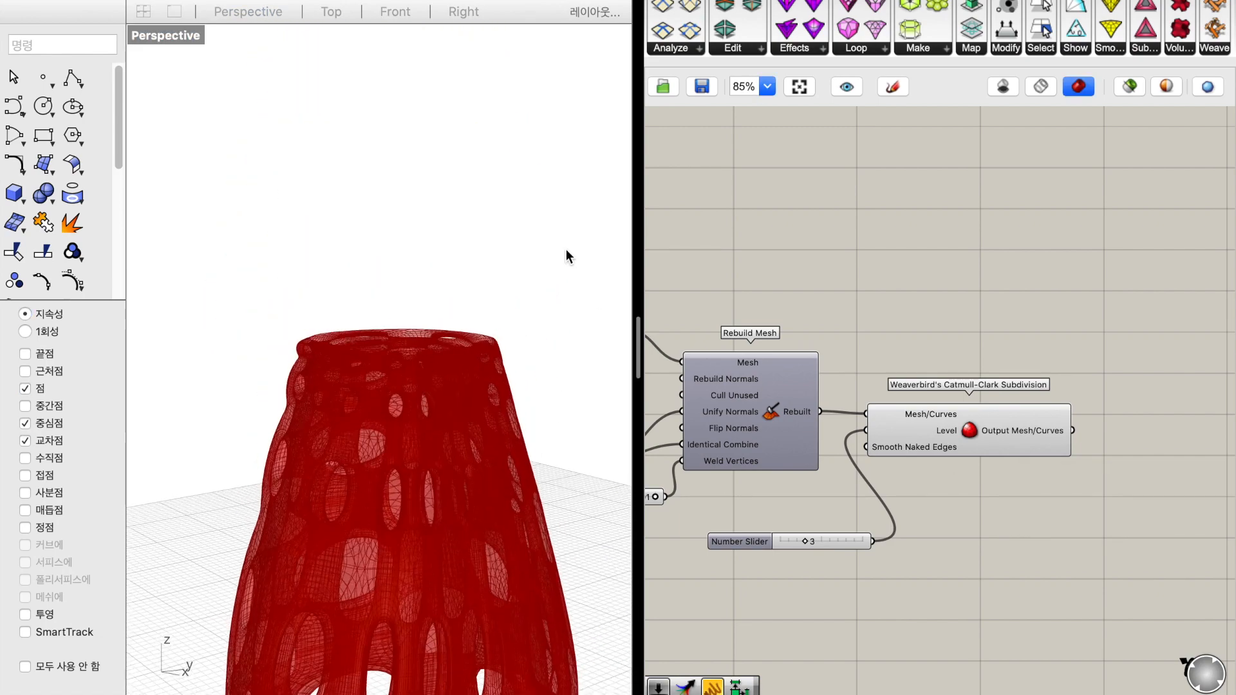
pyautogui.scroll(3, 566, 249)
pyautogui.scroll(10, 448, 434)
pyautogui.keyDown('shift'); pyautogui.scroll(-5, 448, 434); pyautogui.keyUp('shift')
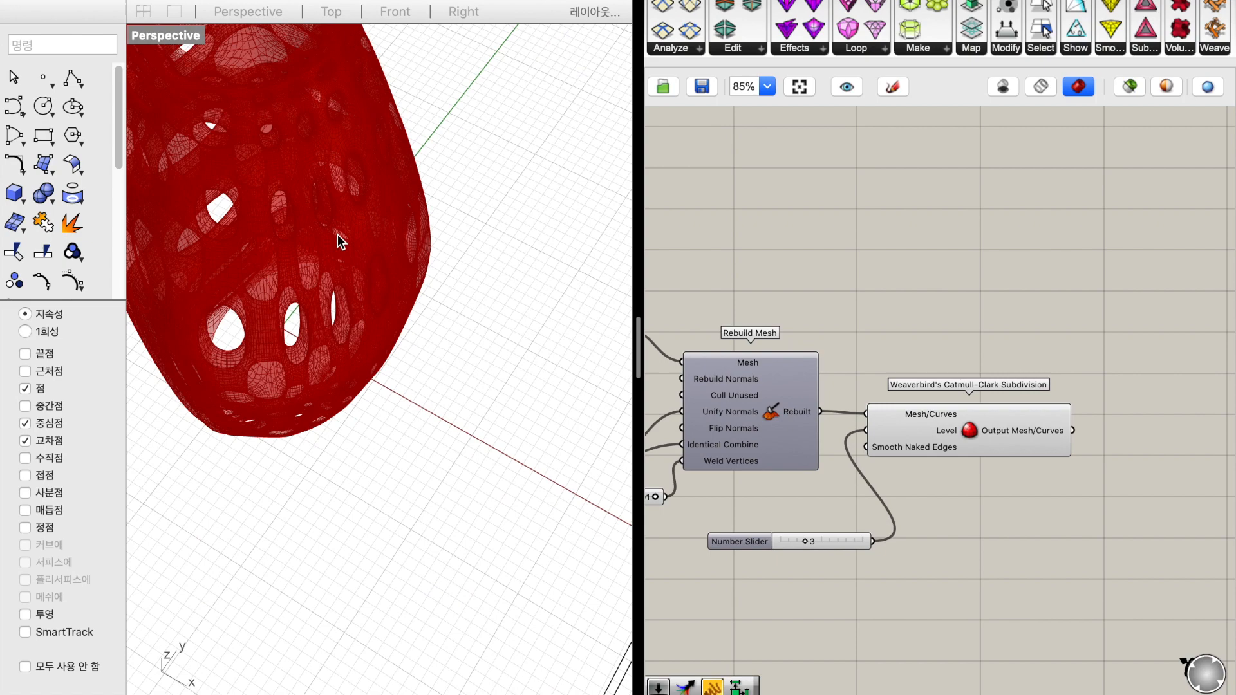
pyautogui.keyDown('shift'); pyautogui.scroll(6, 288, 128); pyautogui.keyUp('shift')
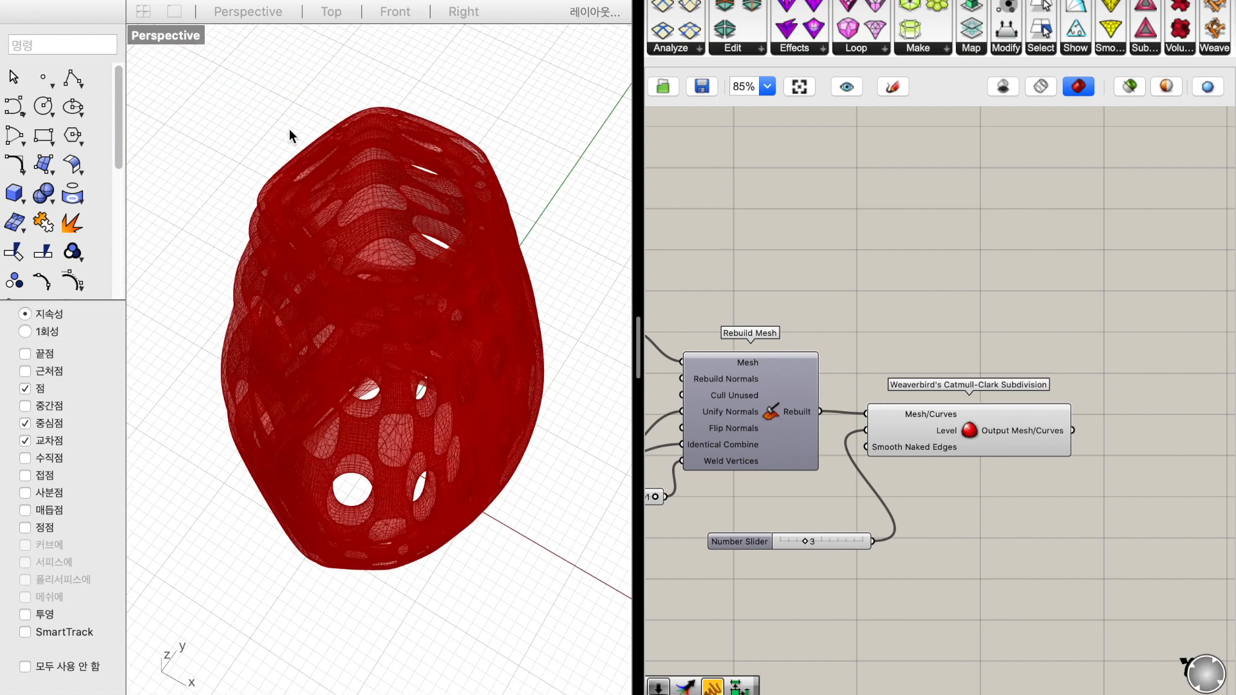
pyautogui.scroll(-8, 289, 129)
pyautogui.keyDown('shift'); pyautogui.scroll(-6, 404, 435); pyautogui.keyUp('shift')
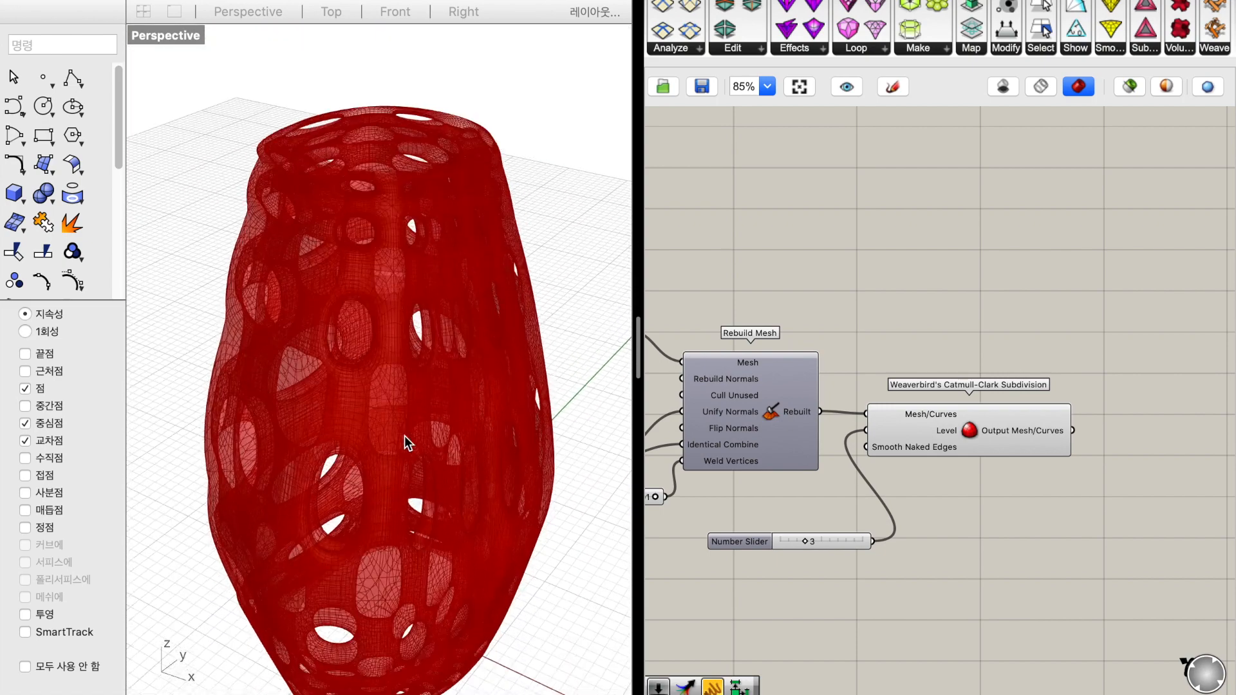
pyautogui.keyDown('shift'); pyautogui.scroll(-3, 404, 436); pyautogui.keyUp('shift')
# Bake the Catmull-Clark Subdivision mesh onto the layer 레이어 01
pyautogui.rightClick(950, 431)
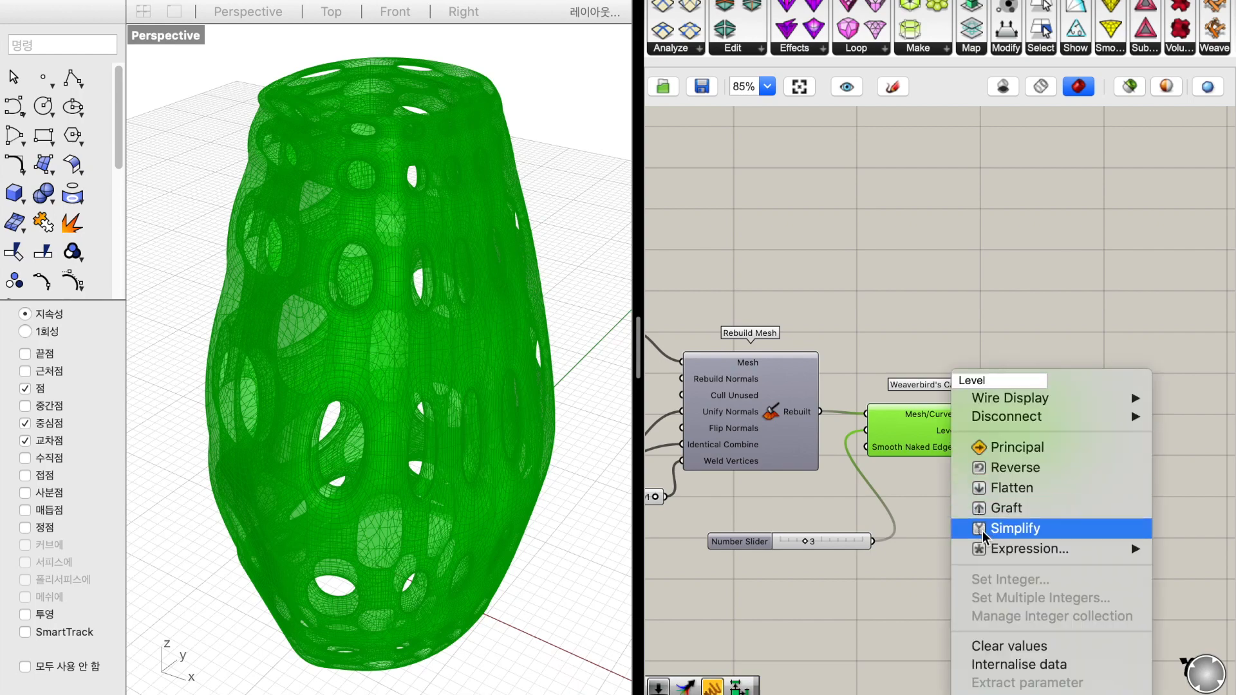
pyautogui.click(938, 601)
pyautogui.rightClick(971, 435)
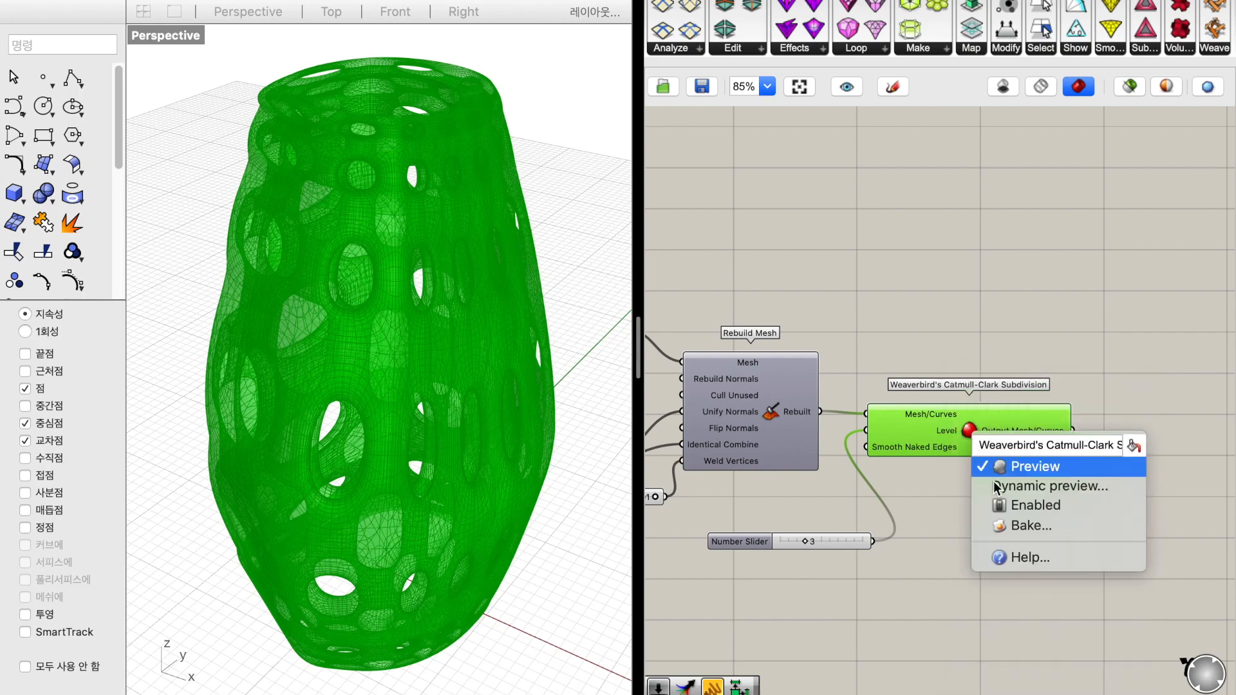
pyautogui.click(1007, 522)
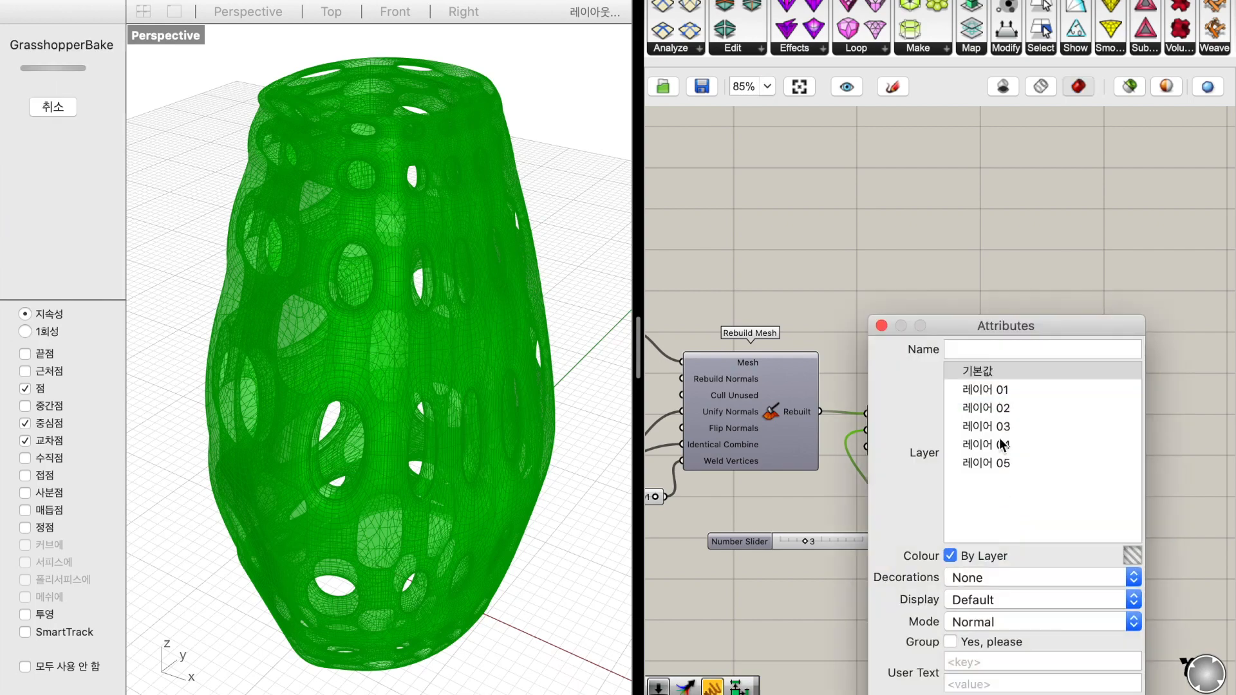
pyautogui.click(998, 391)
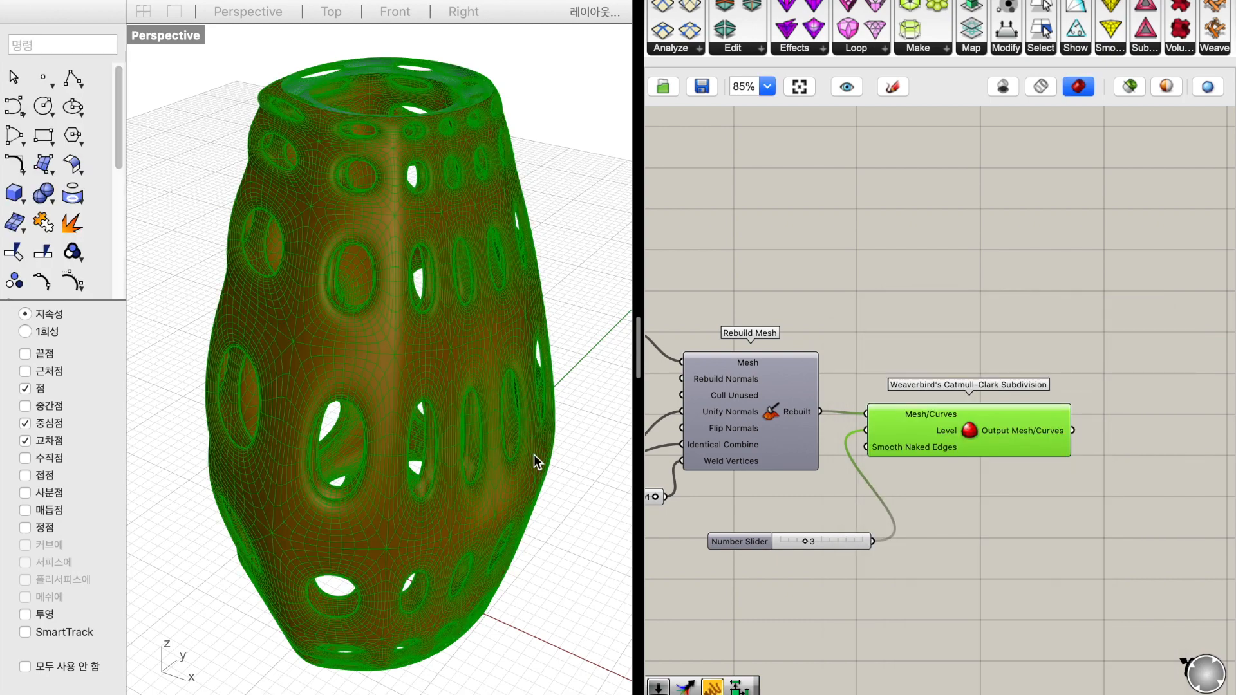
# Move the baked vase mesh out of the Grasshopper preview to an empty spot beside it
pyautogui.click(475, 431)
pyautogui.scroll(-8, 475, 432)
pyautogui.click(461, 411)
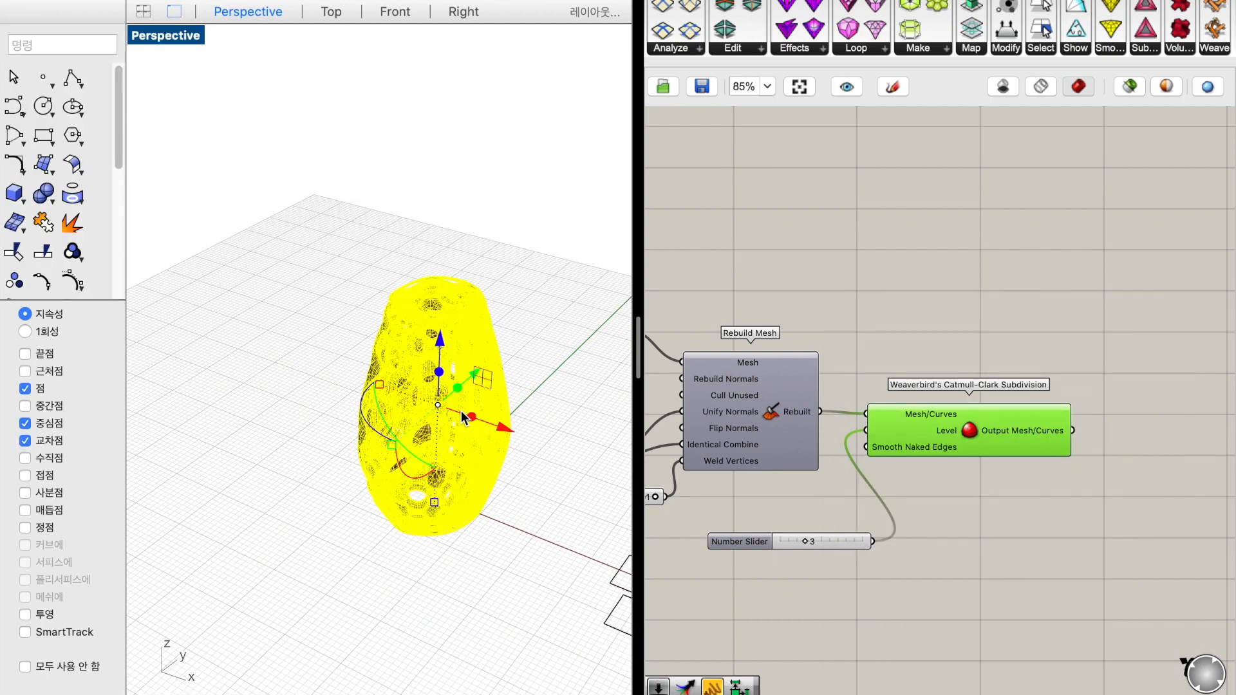
pyautogui.moveTo(485, 434); pyautogui.dragTo(264, 355)
pyautogui.click(305, 481)
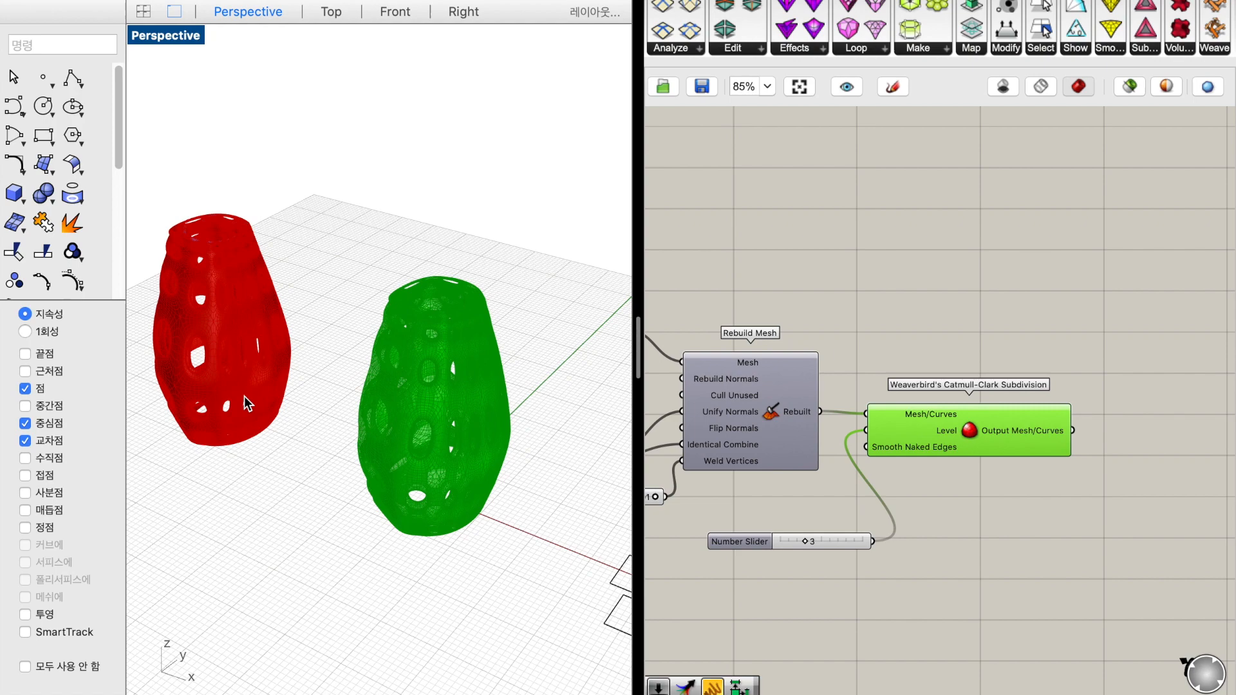
# Switch the Perspective viewport to Rendered display mode and select the baked vase
pyautogui.click(176, 38)
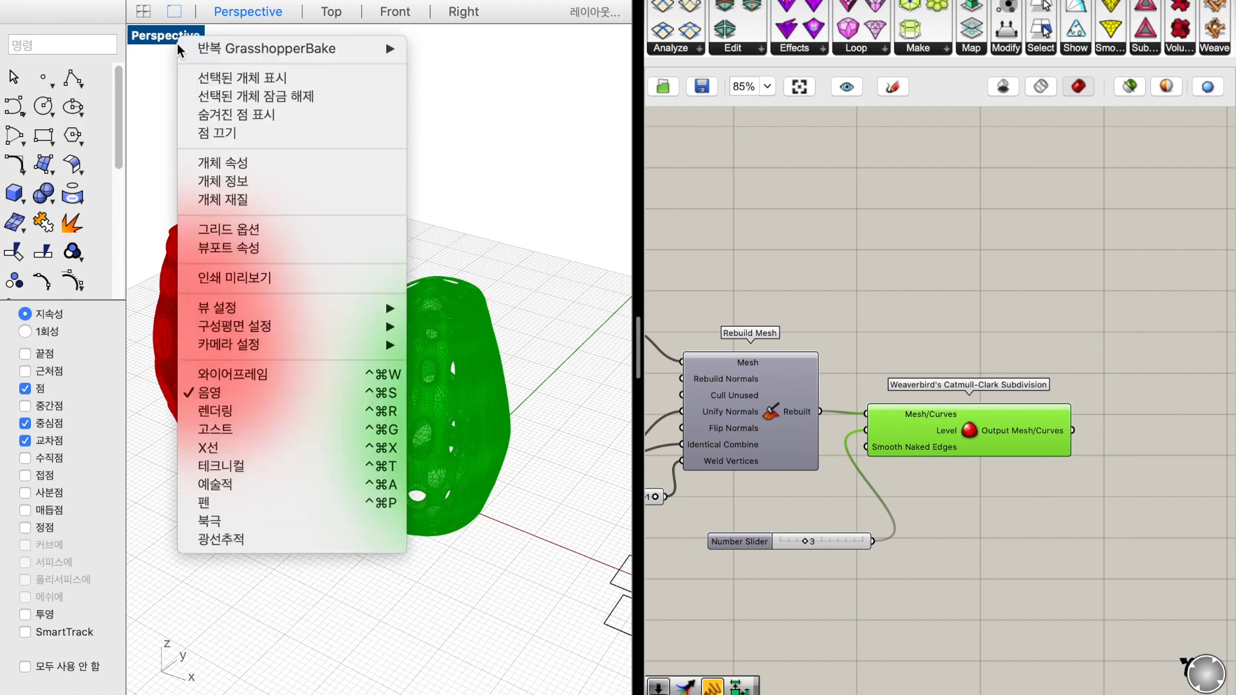
pyautogui.click(268, 413)
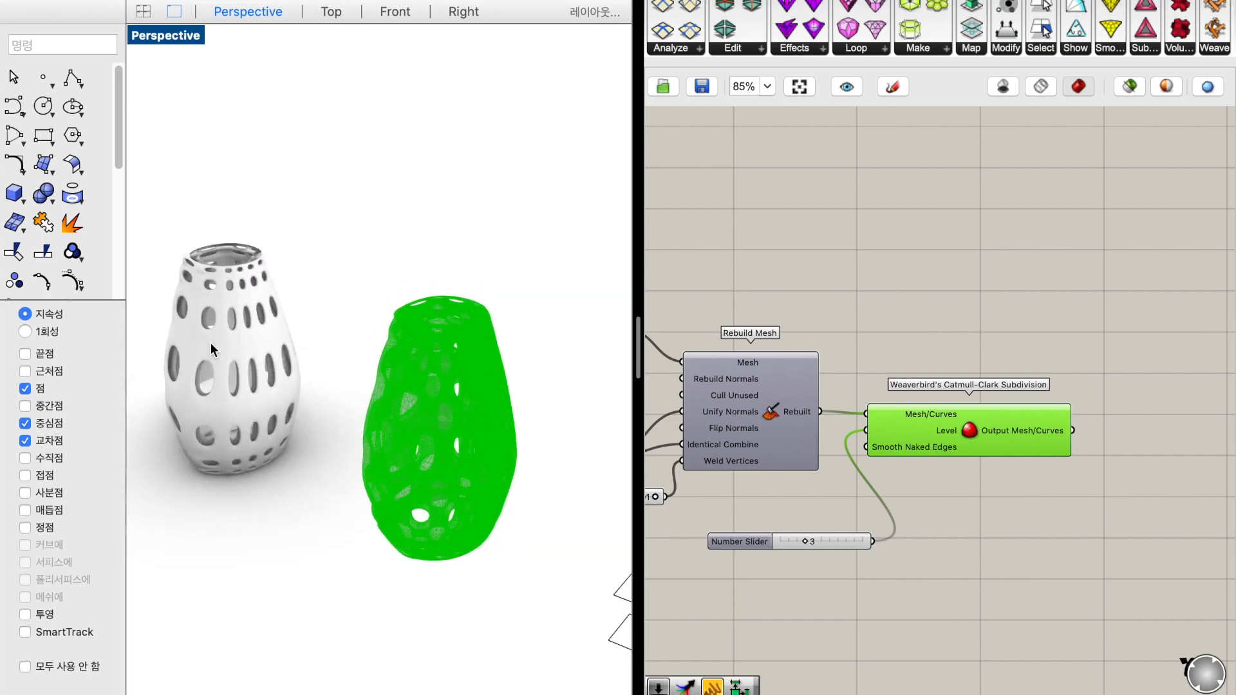
pyautogui.scroll(5, 210, 343)
pyautogui.click(240, 262)
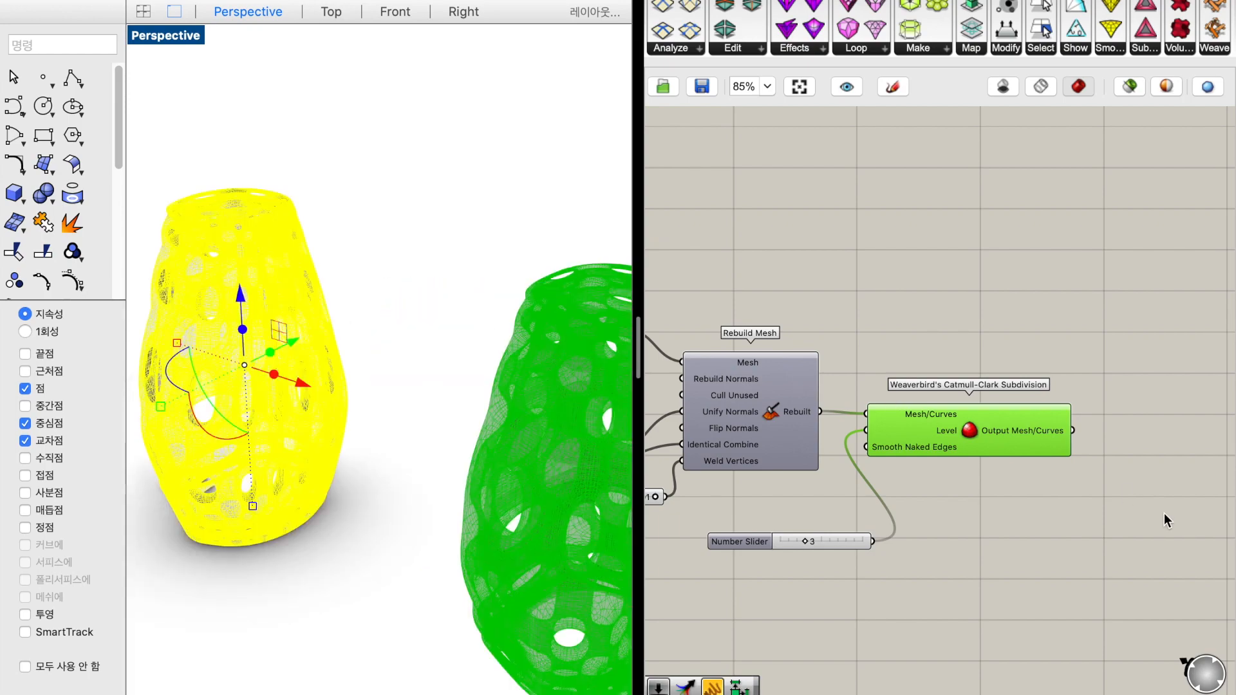
# Add a Weaverbird's Mesh Thicken component and connect the Catmull-Clark Subdivision output to its Mesh/Curves input
pyautogui.click(1093, 512)
pyautogui.doubleClick(1094, 512)
pyautogui.write('thick')
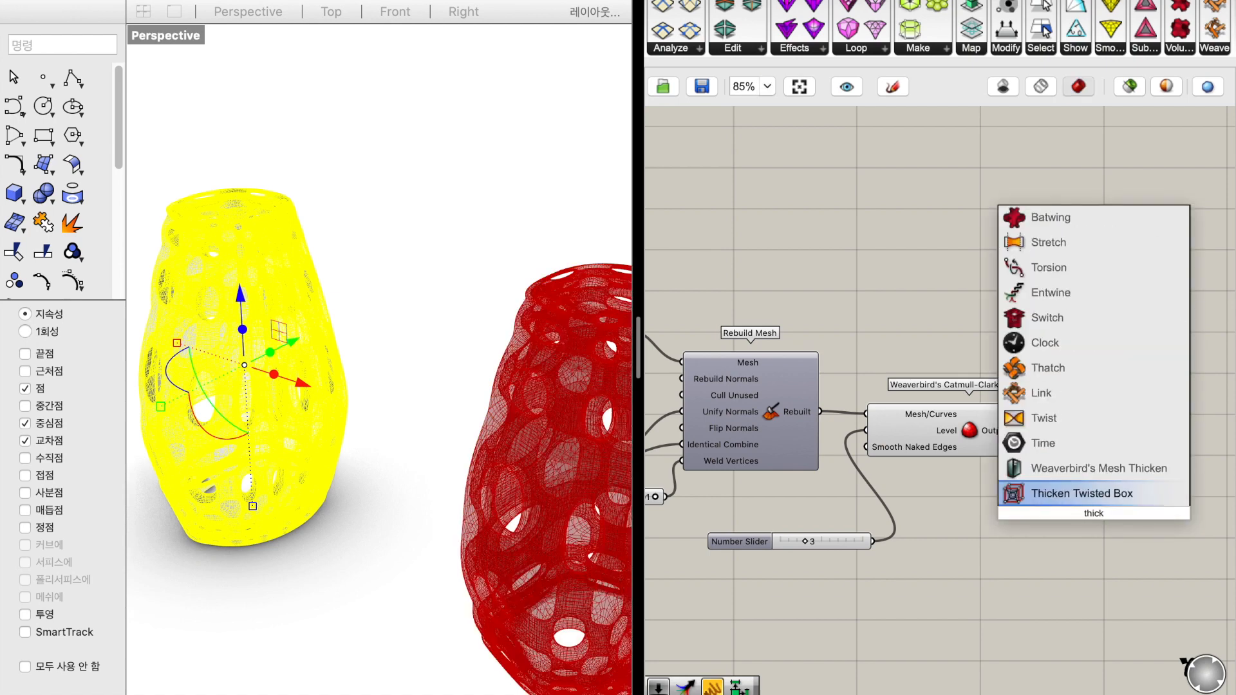
pyautogui.press('Up')
pyautogui.press('Return')
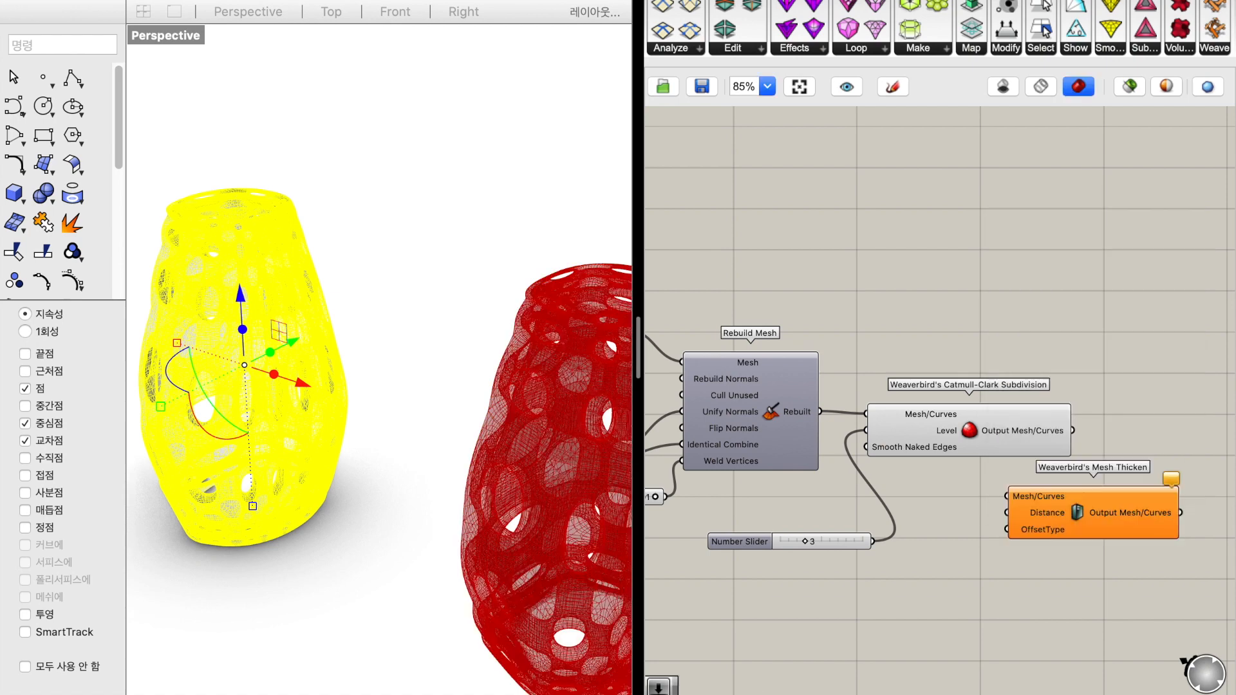
pyautogui.moveTo(1076, 431); pyautogui.dragTo(1014, 488)
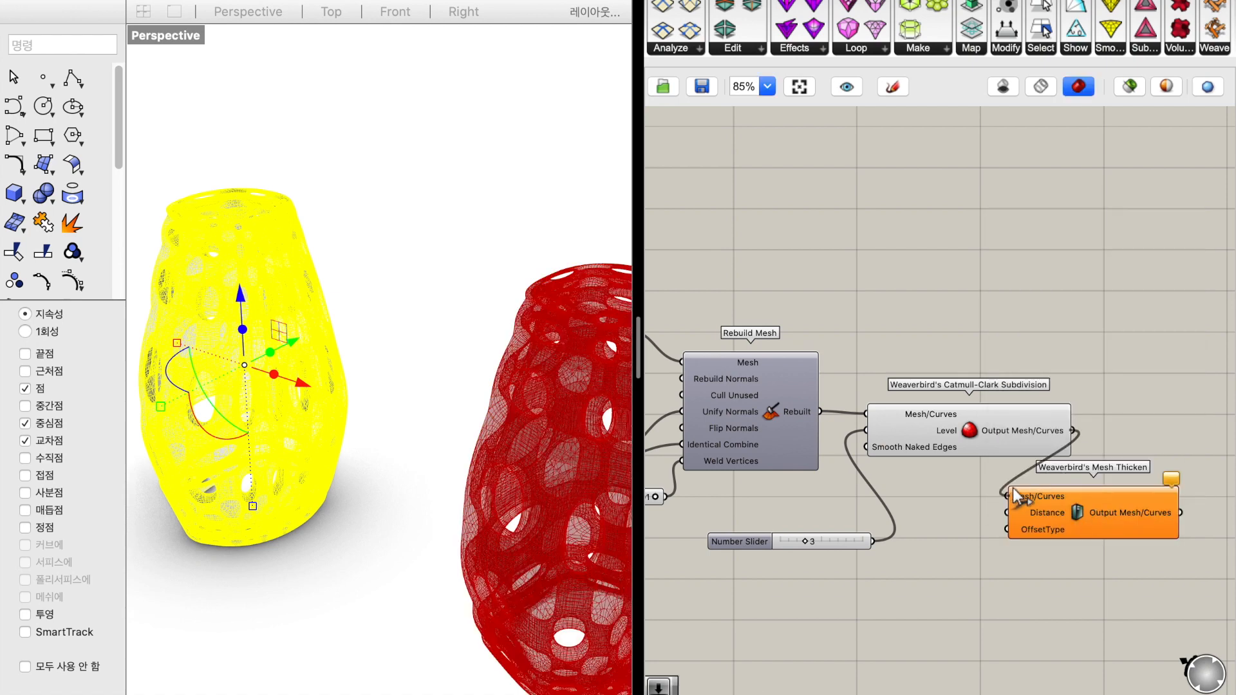
# Add a Number Slider, connect it to Mesh Thicken's Distance input and set it to 0.548
pyautogui.click(938, 533)
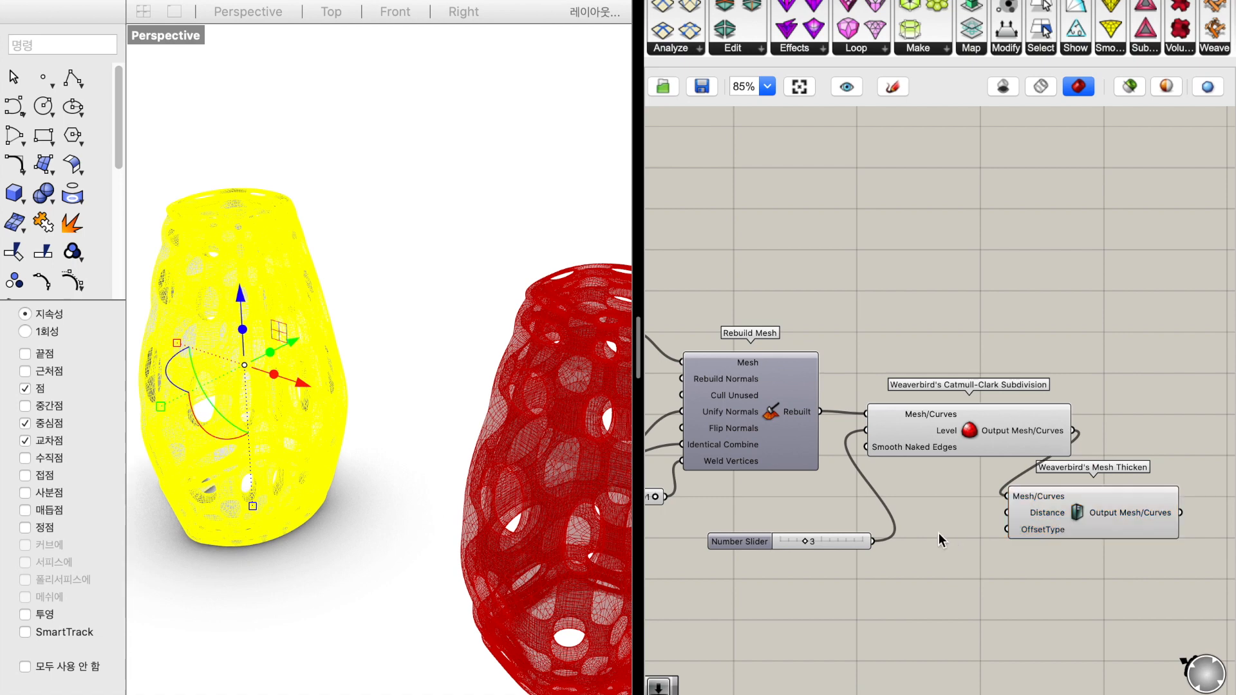
pyautogui.doubleClick(939, 533)
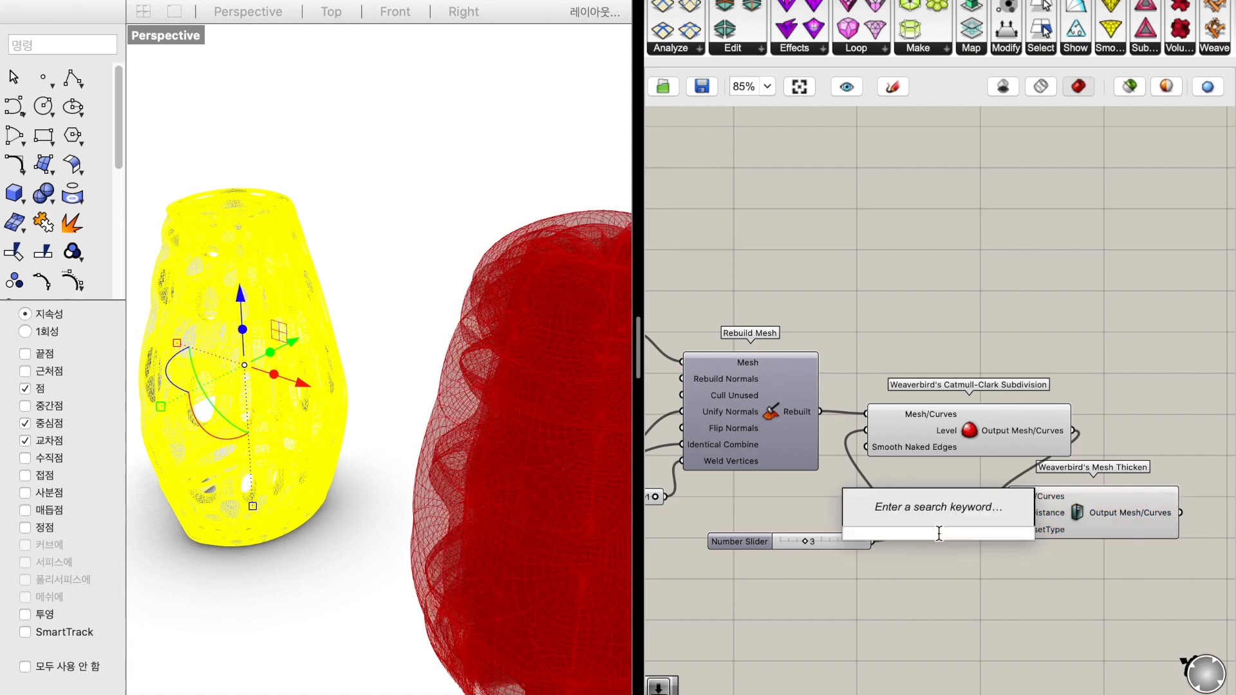
pyautogui.write('0.888')
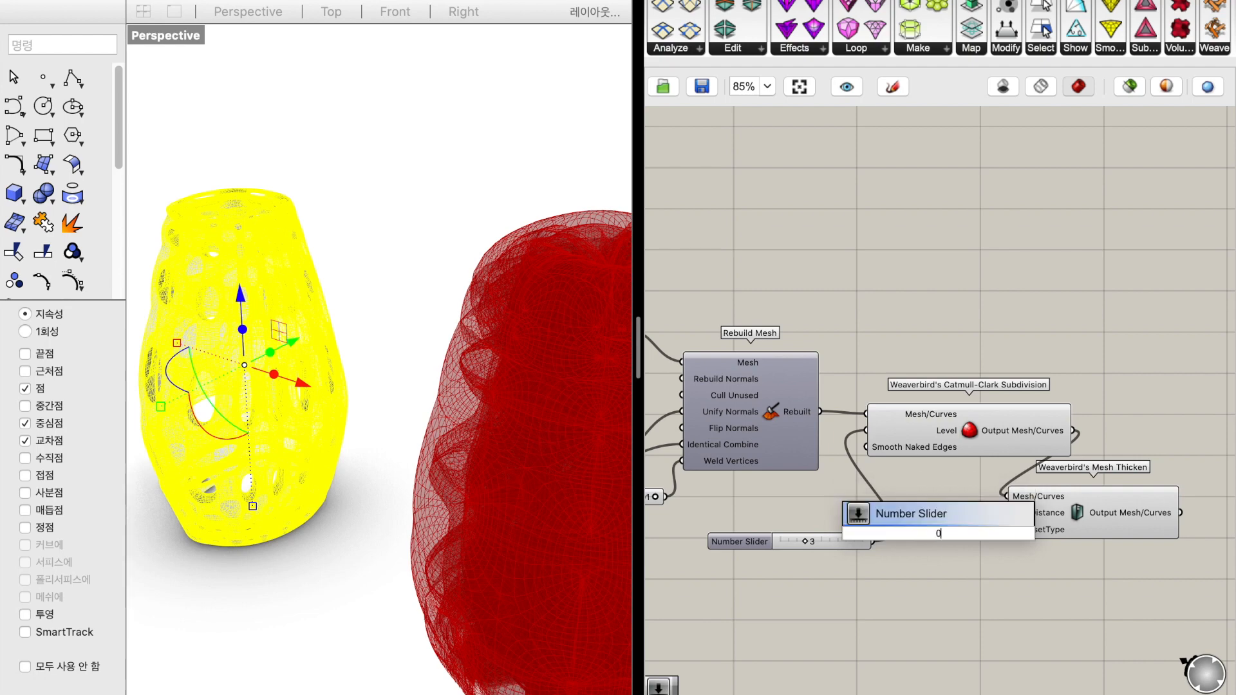
pyautogui.press('Return')
pyautogui.moveTo(1007, 528); pyautogui.dragTo(1004, 517)
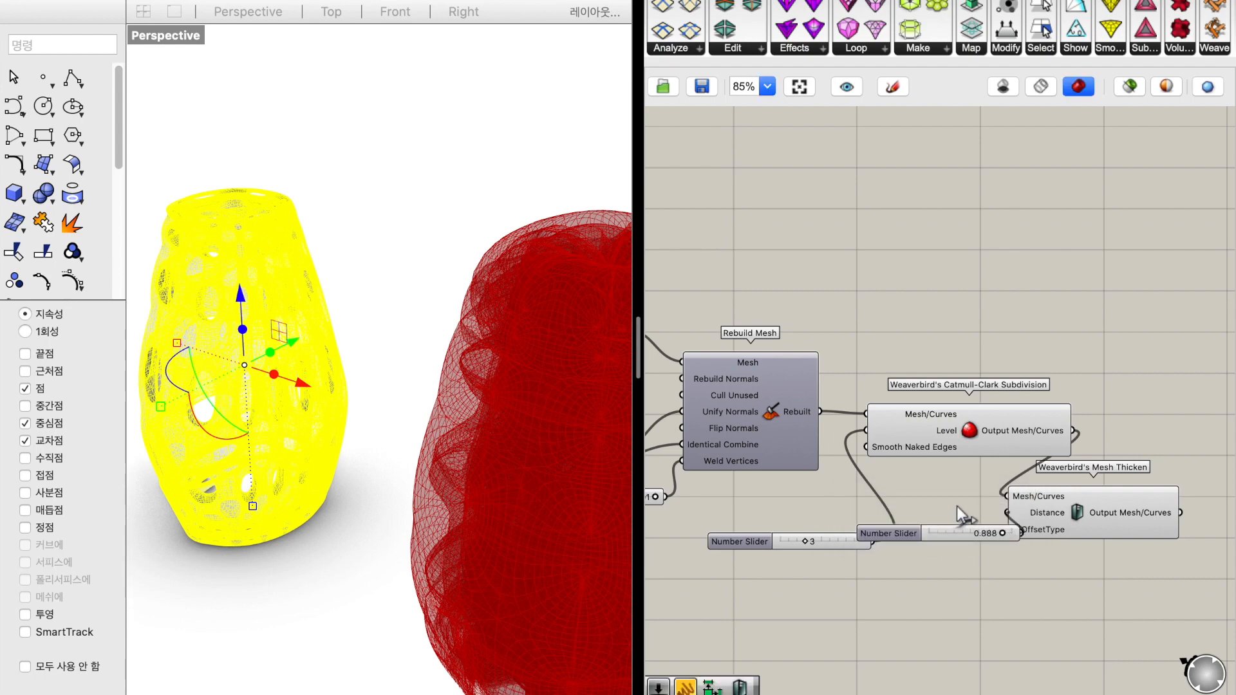
pyautogui.moveTo(1004, 537); pyautogui.dragTo(980, 521)
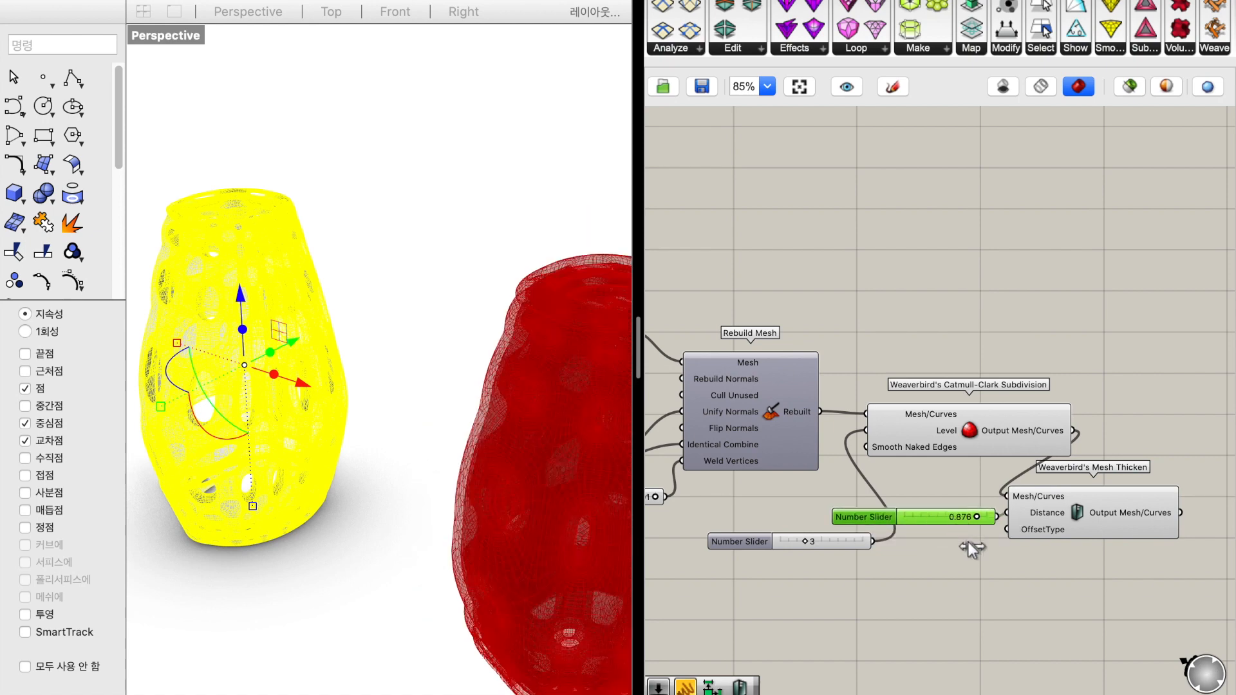
pyautogui.moveTo(977, 516); pyautogui.dragTo(949, 517)
pyautogui.click(954, 554)
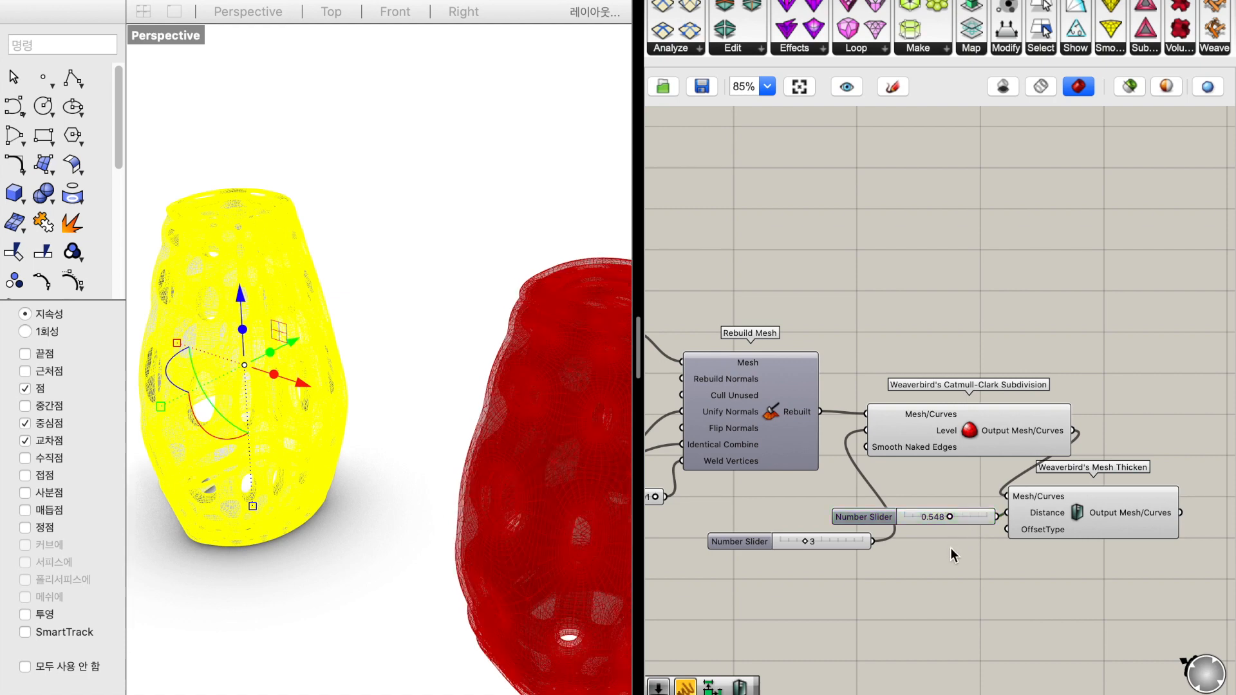
# Add a Weaverbird's Naked boundary component and connect the volume module component's A output to its Mesh/Closed Polylines input
pyautogui.keyDown('shift'); pyautogui.moveTo(454, 245); pyautogui.dragTo(309, 103, button='right'); pyautogui.keyUp('shift')
pyautogui.moveTo(483, 400); pyautogui.dragTo(481, 372, button='right')
pyautogui.click(878, 316)
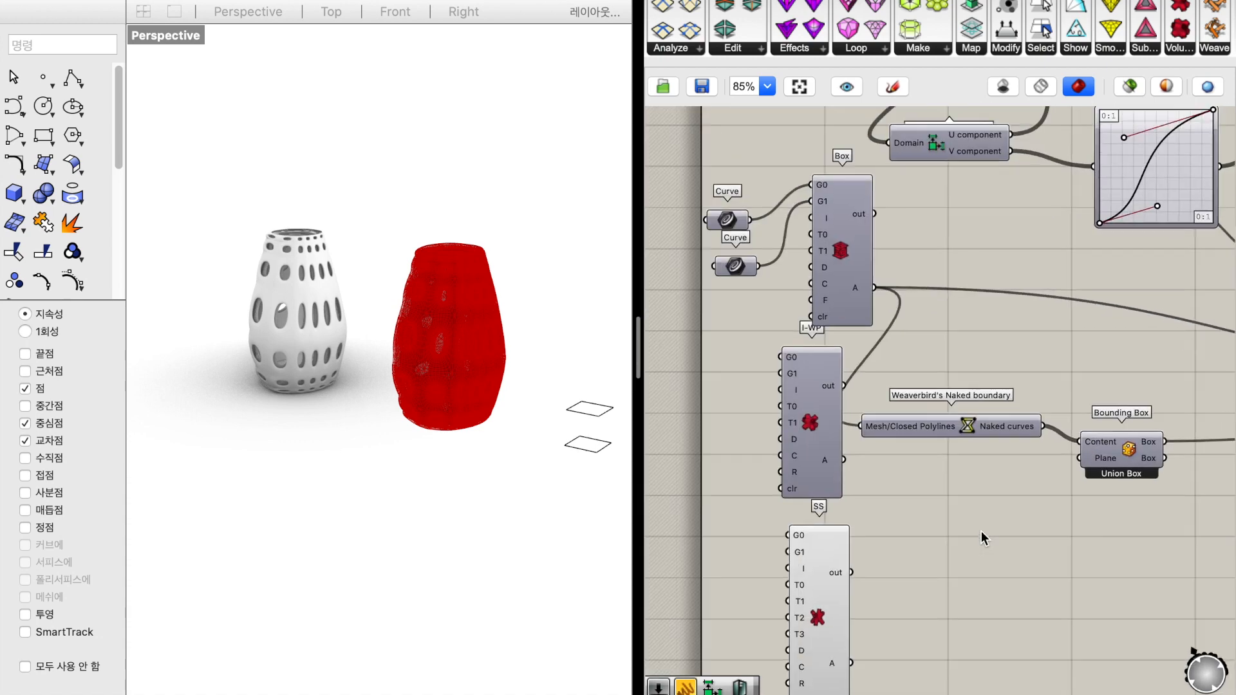
pyautogui.click(962, 357)
pyautogui.moveTo(962, 358); pyautogui.dragTo(1042, 354)
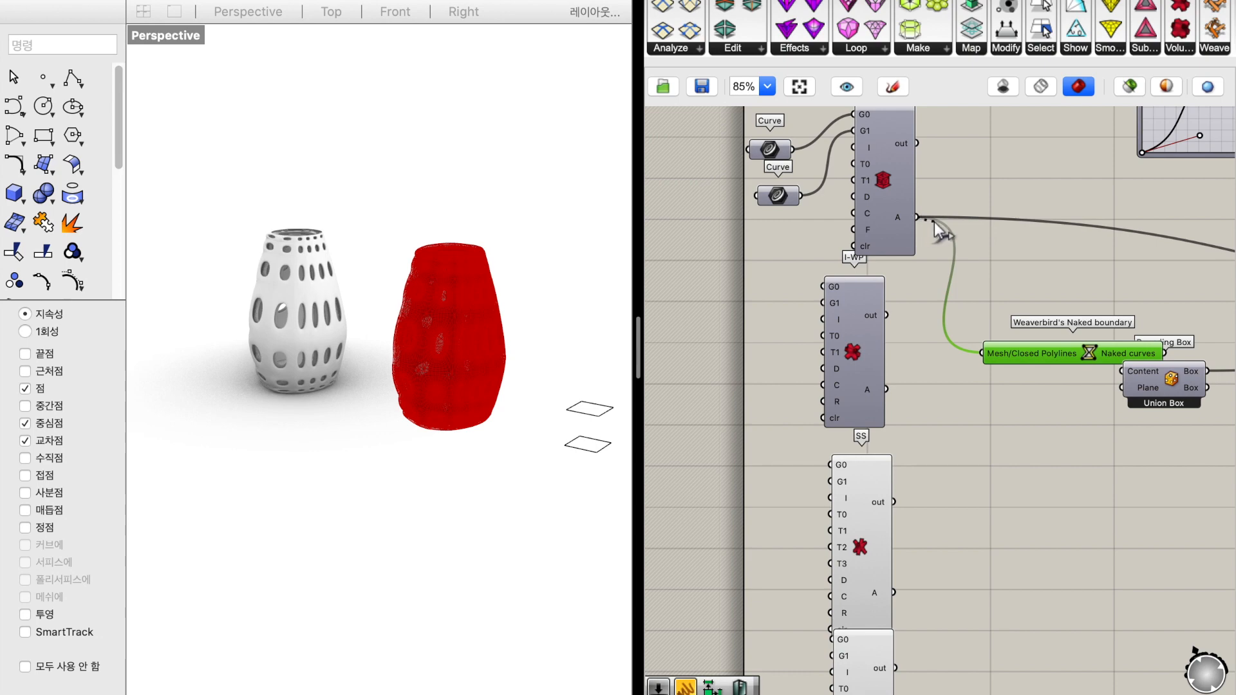
# Move the first module's output wires to the I-WP component's A output and turn on the I-WP component's preview
pyautogui.keyDown('ctrl'); pyautogui.keyDown('shift'); pyautogui.moveTo(923, 220); pyautogui.dragTo(898, 381); pyautogui.keyUp('shift'); pyautogui.keyUp('ctrl')
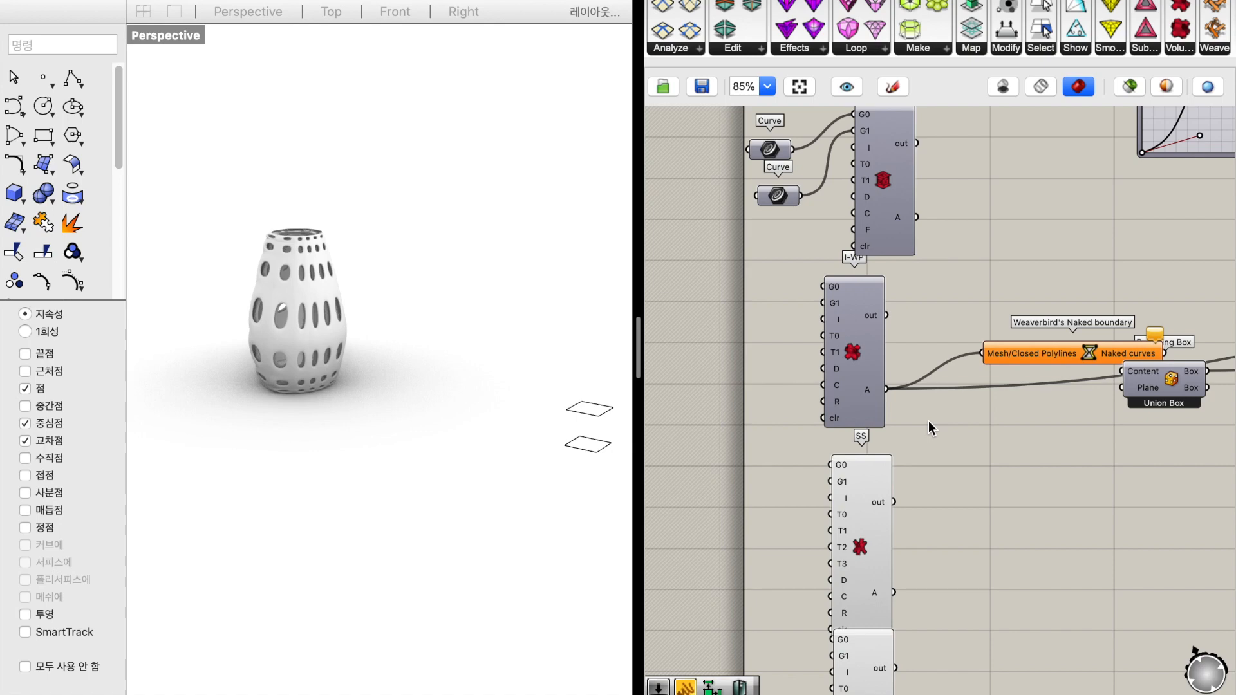
pyautogui.rightClick(860, 367)
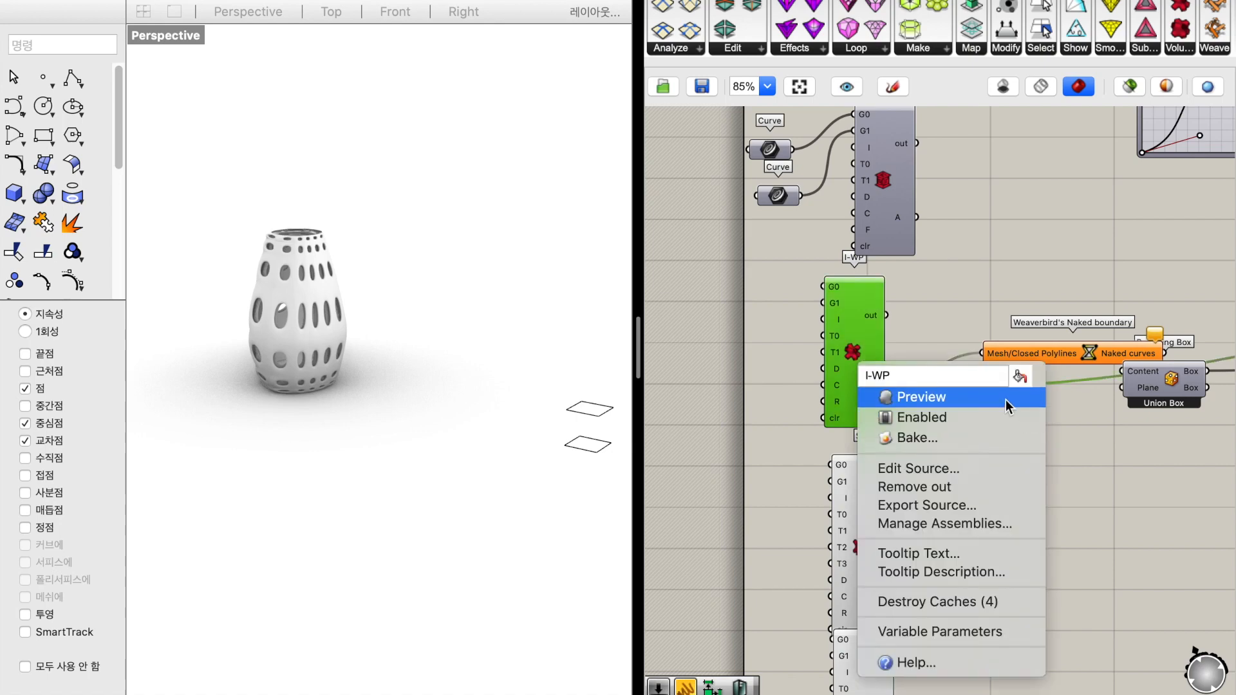
pyautogui.click(1006, 400)
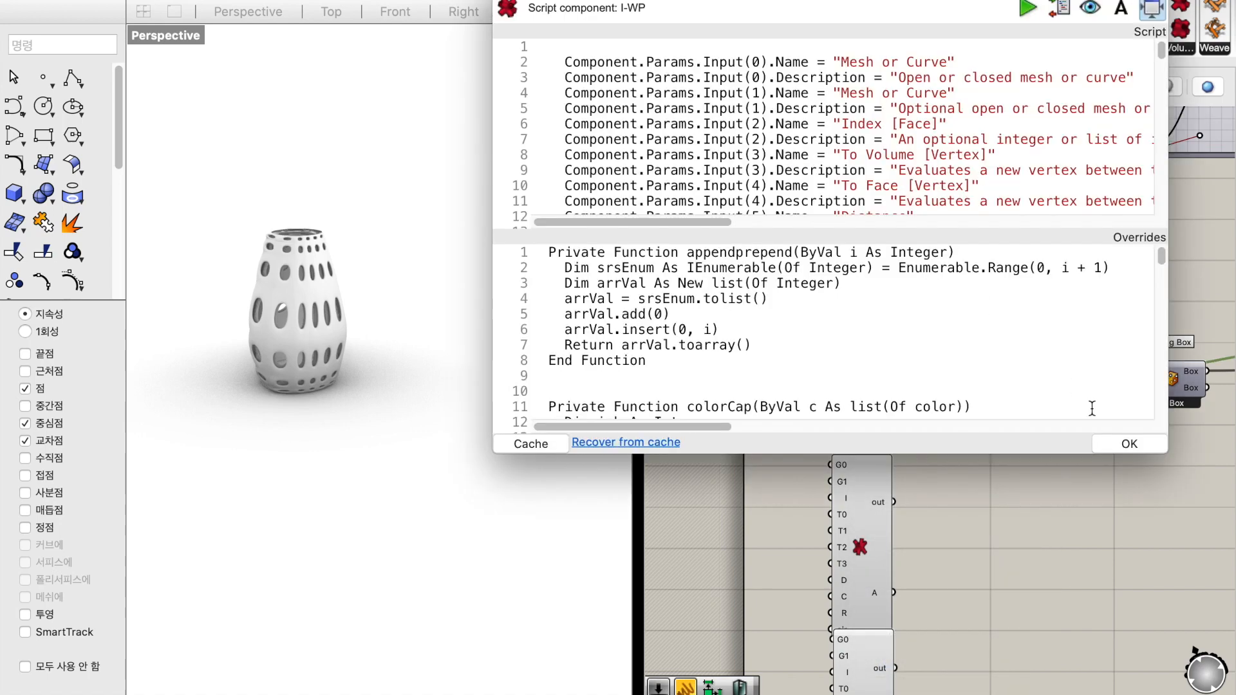
pyautogui.click(505, 0)
# Duplicate the two Curve parameters beside the I-WP component and connect them to its G0 and G1 inputs
pyautogui.moveTo(792, 239); pyautogui.dragTo(725, 128)
pyautogui.press('super+c')
pyautogui.press('super+v')
pyautogui.moveTo(779, 157); pyautogui.dragTo(767, 294)
pyautogui.click(923, 292)
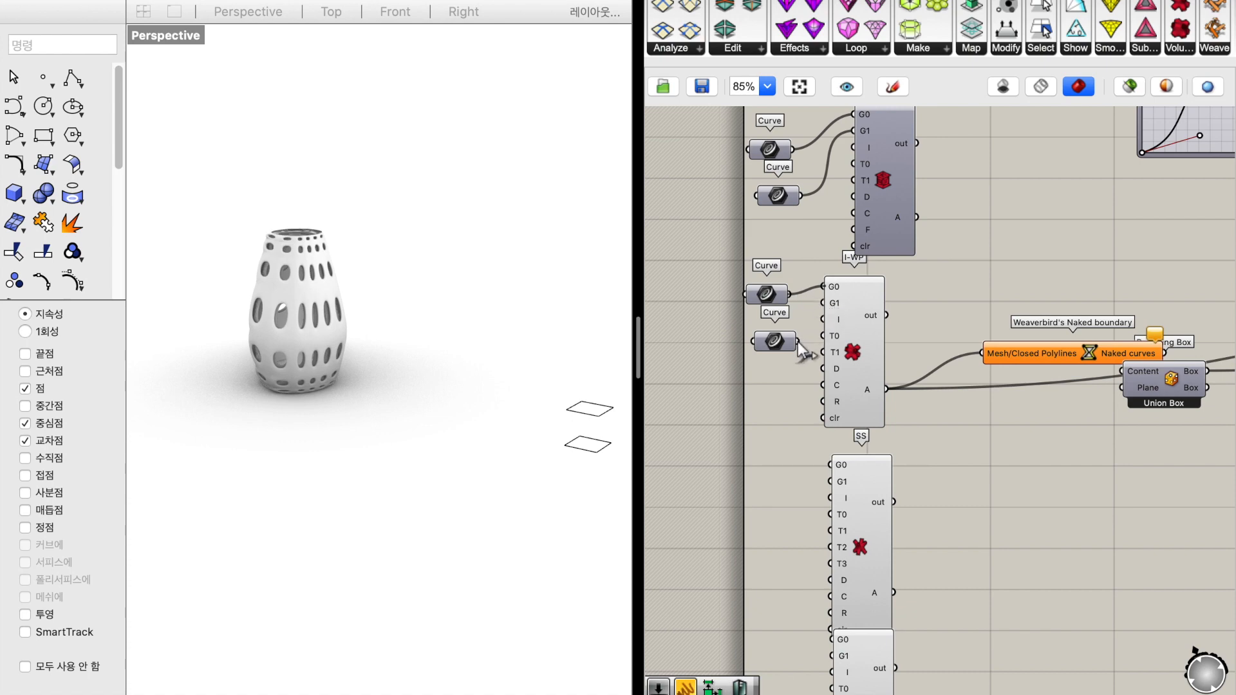
pyautogui.moveTo(798, 341); pyautogui.dragTo(827, 302)
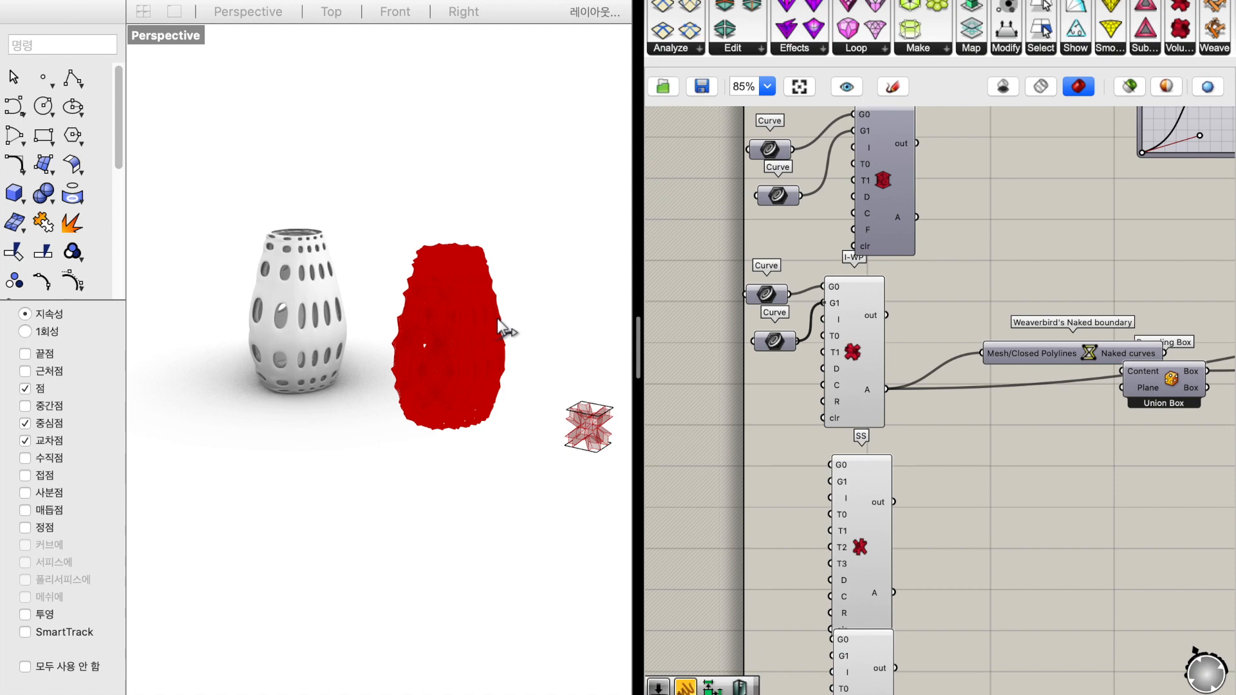
# Bake the Weaverbird's Mesh Thicken result of the I-WP vase onto the 기본값 layer with default attributes
pyautogui.moveTo(535, 313); pyautogui.dragTo(537, 304, button='right')
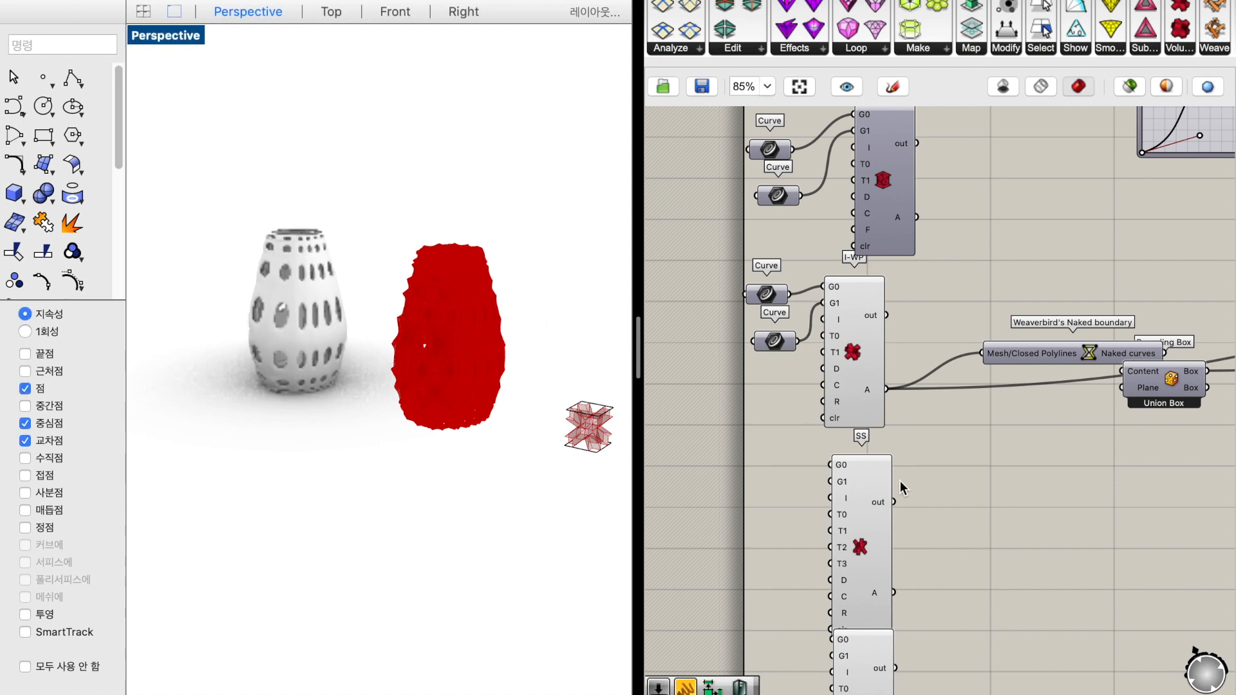
pyautogui.click(987, 473)
pyautogui.hscroll(20, 1029, 469)
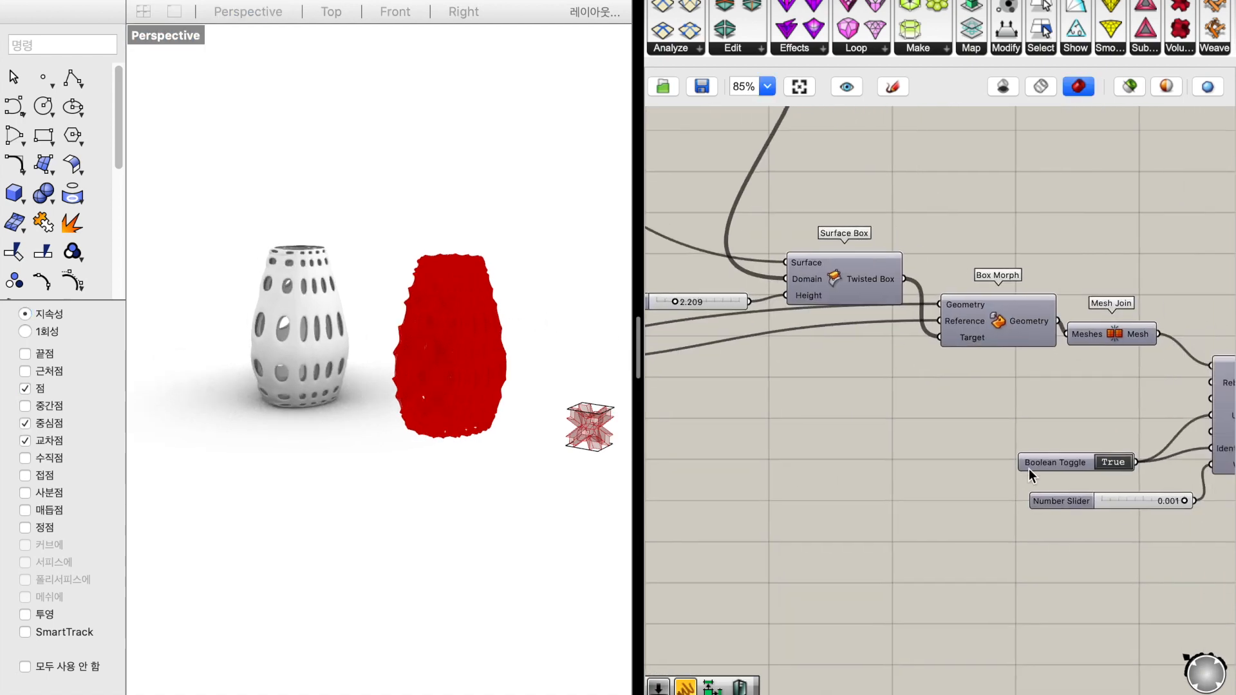
pyautogui.click(1029, 469)
pyautogui.rightClick(1029, 469)
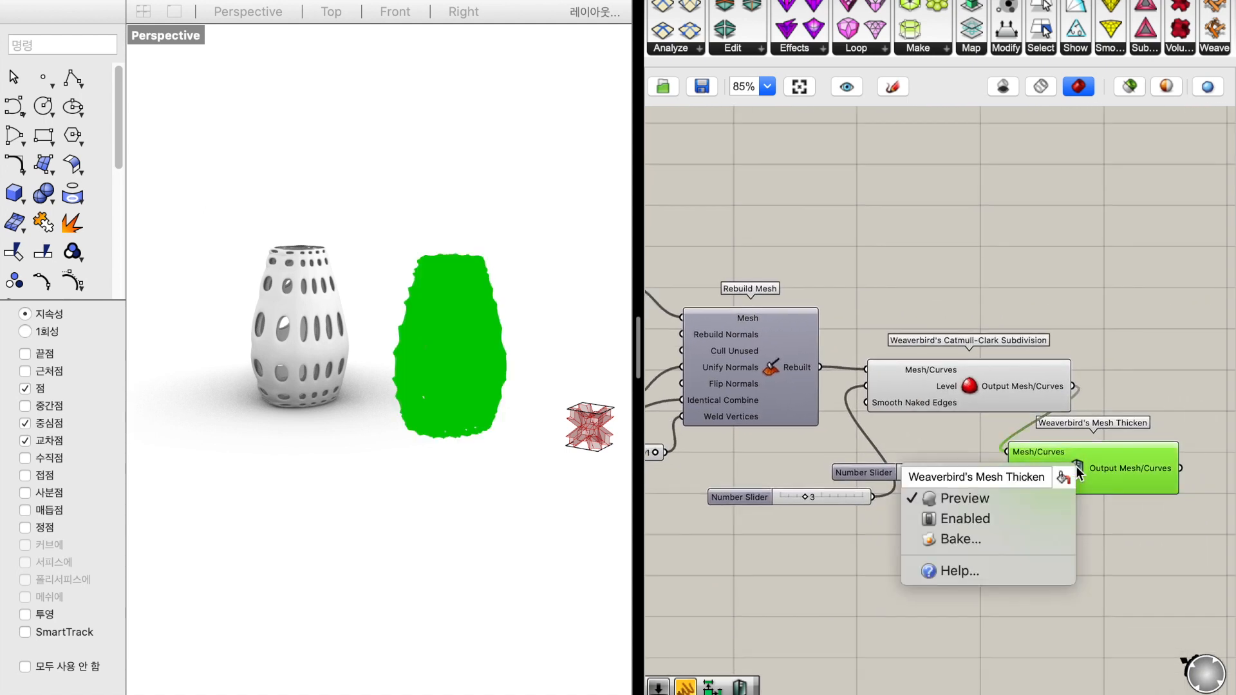
pyautogui.click(1029, 538)
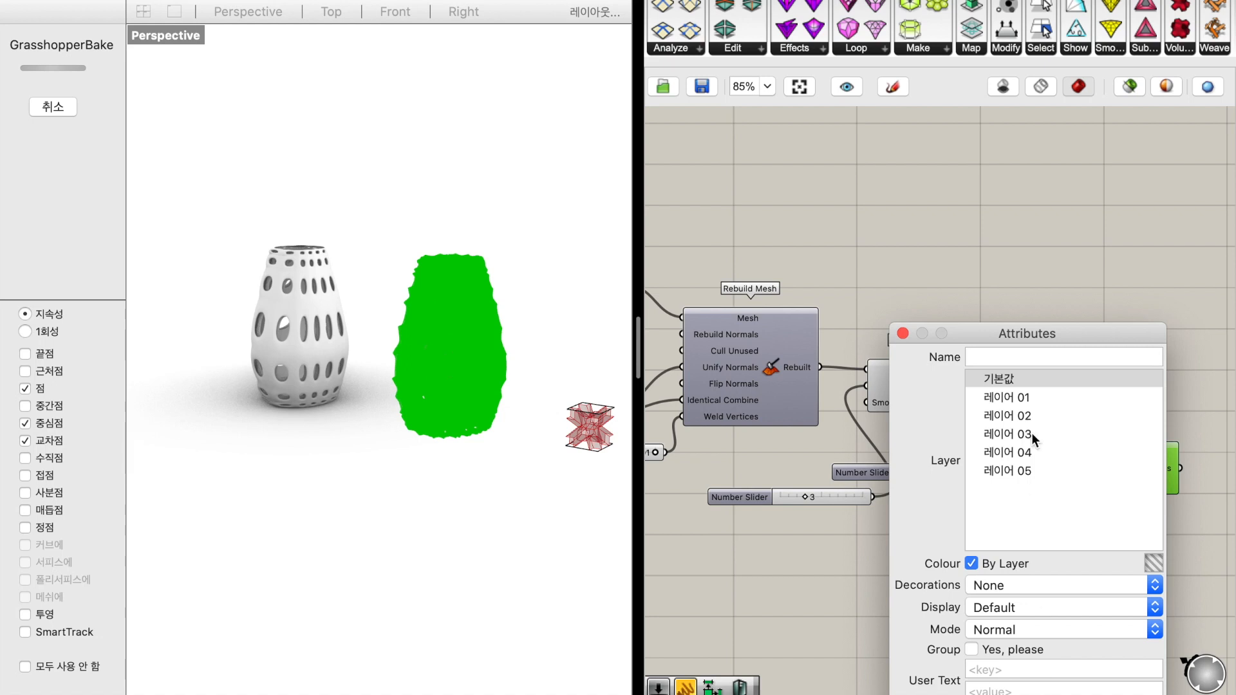
pyautogui.click(1035, 684)
# Move the baked I-WP vase along the negative X direction, past the first baked vase, and deselect it
pyautogui.click(532, 269)
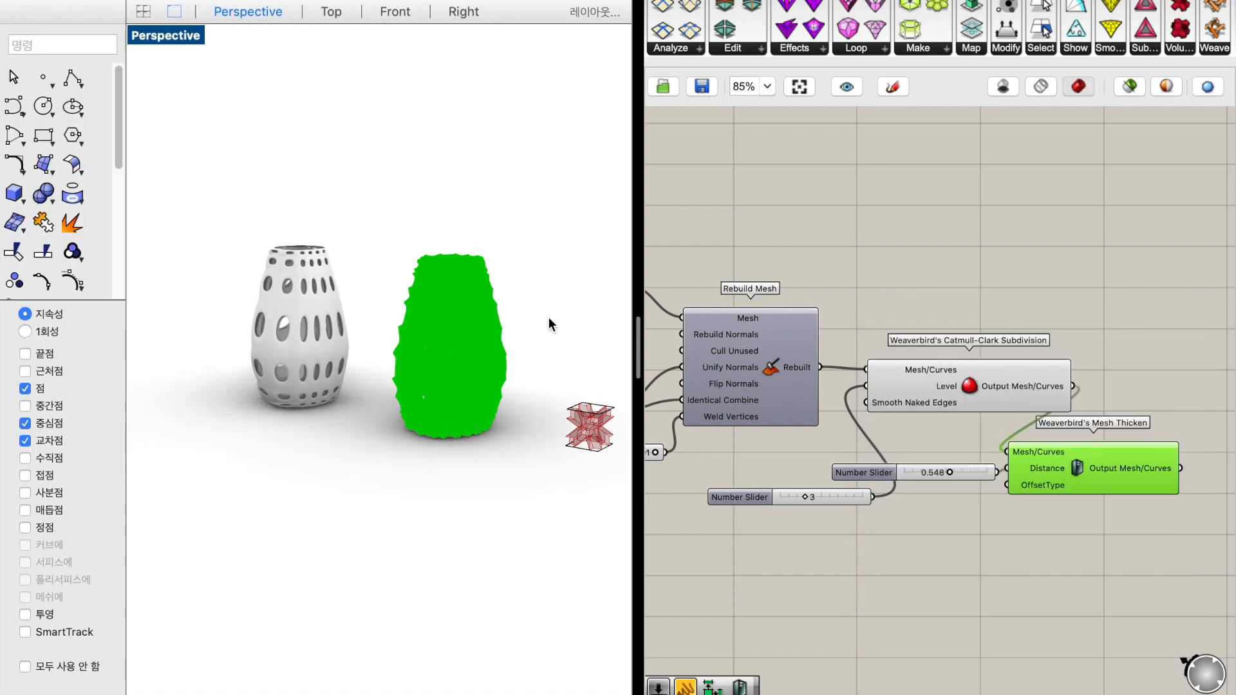
pyautogui.click(450, 303)
pyautogui.moveTo(296, 311); pyautogui.dragTo(219, 264)
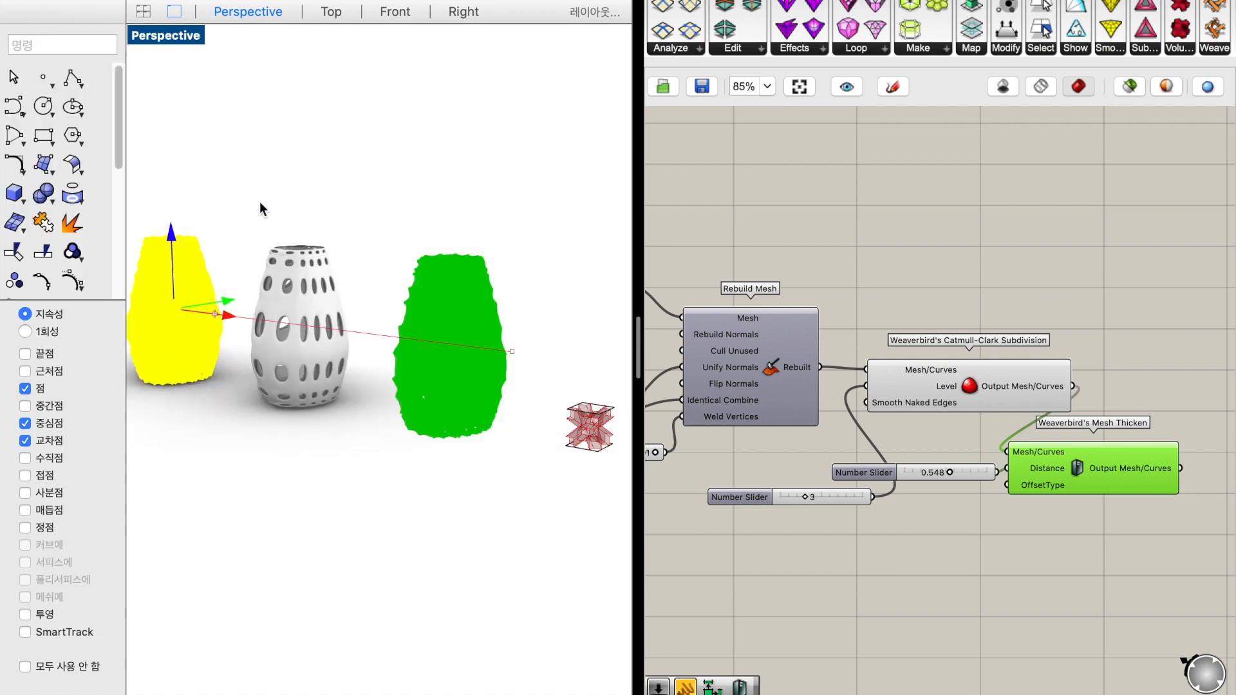
pyautogui.click(263, 199)
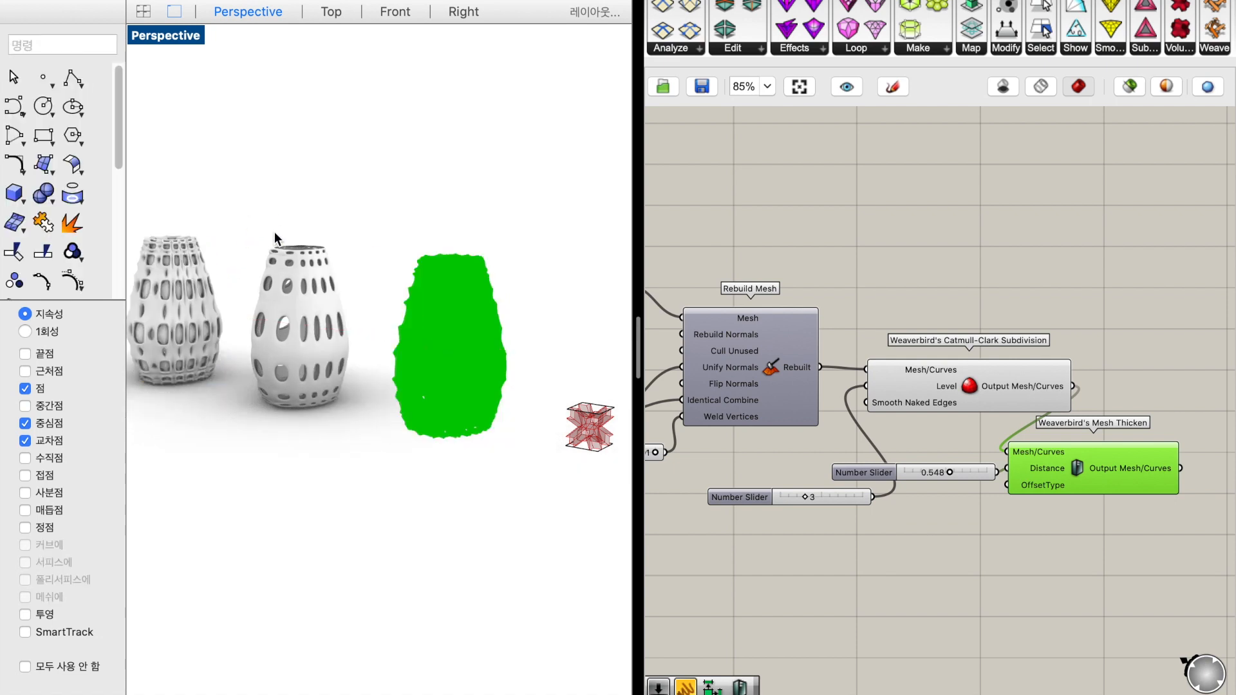
# Examine the baked I-WP vase's openings and surface up close from different angles in the rendered Perspective view
pyautogui.keyDown('shift'); pyautogui.moveTo(274, 232); pyautogui.dragTo(259, 300, button='right'); pyautogui.keyUp('shift')
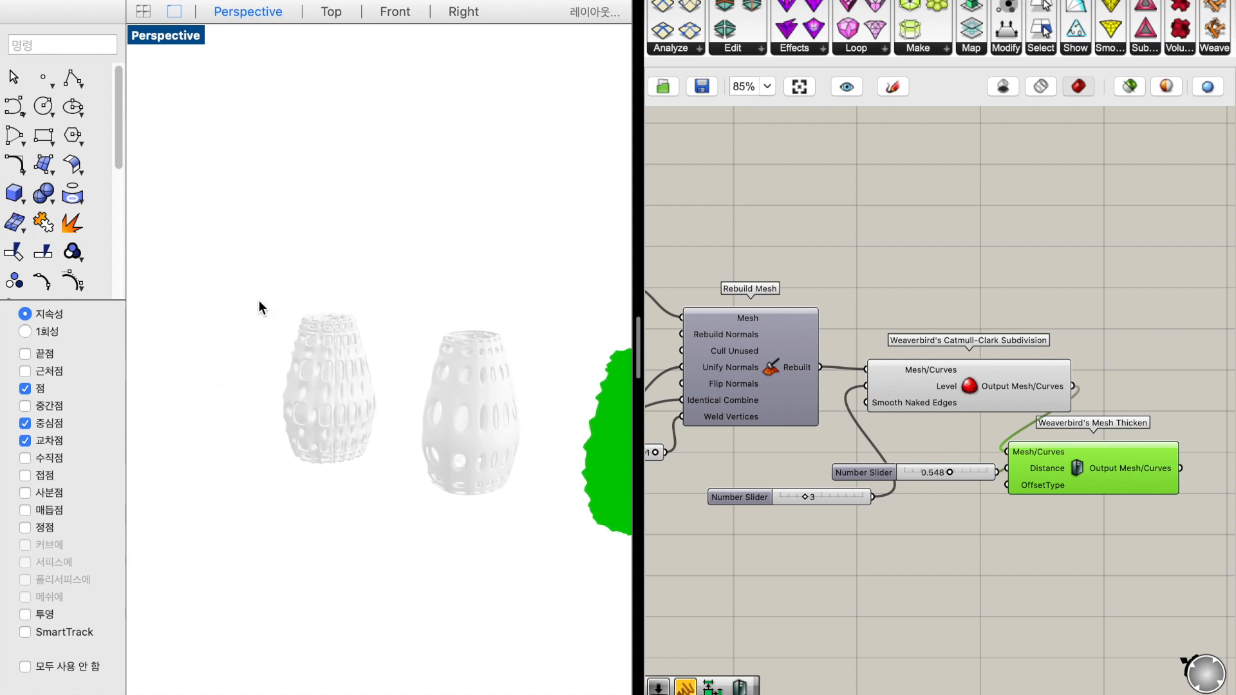
pyautogui.scroll(3, 395, 365)
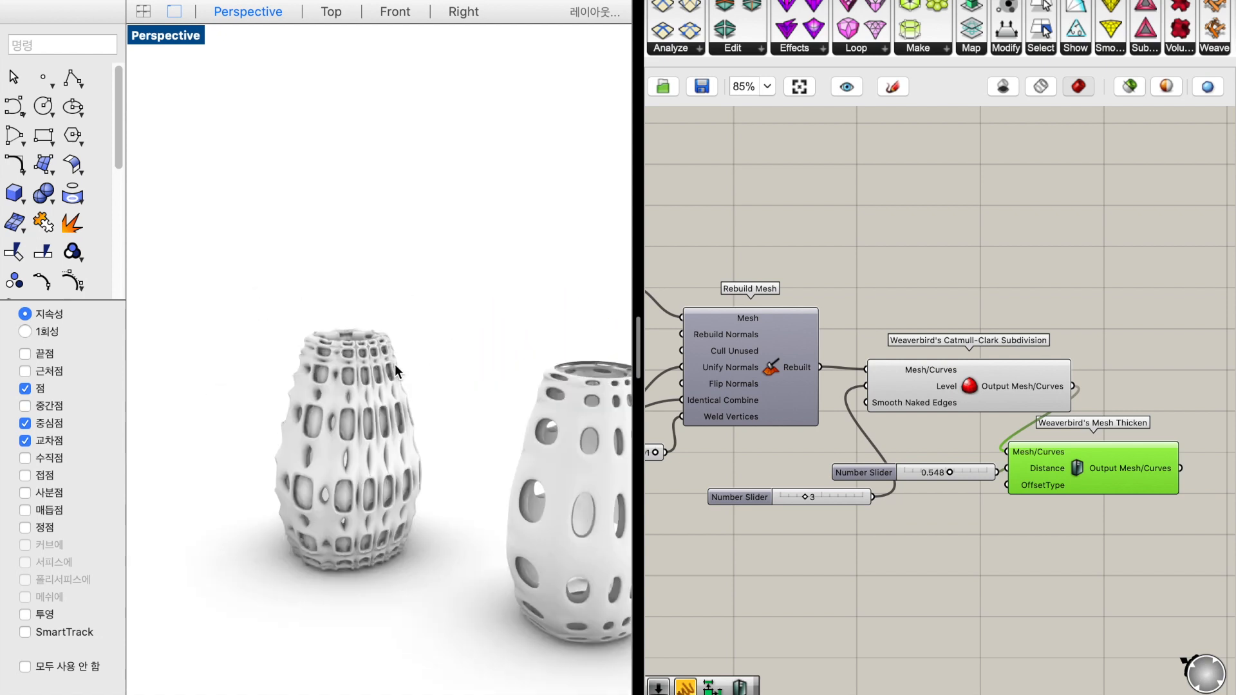
pyautogui.click(329, 394)
pyautogui.scroll(3, 326, 391)
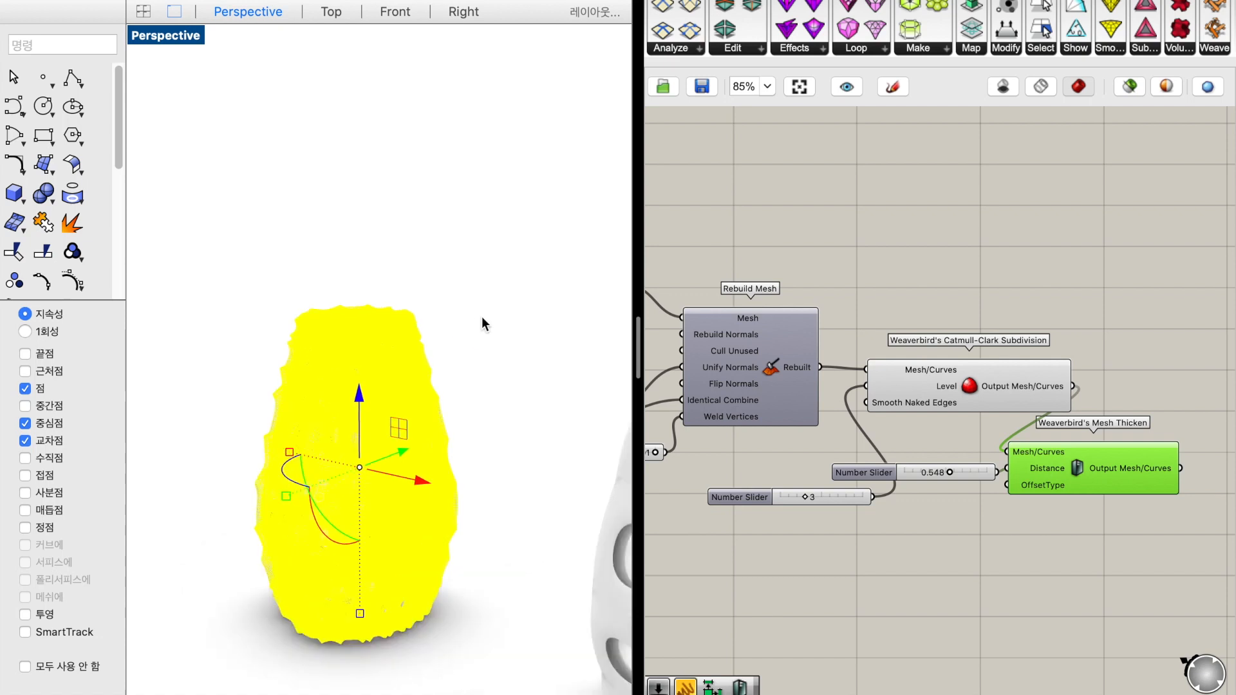
pyautogui.click(483, 314)
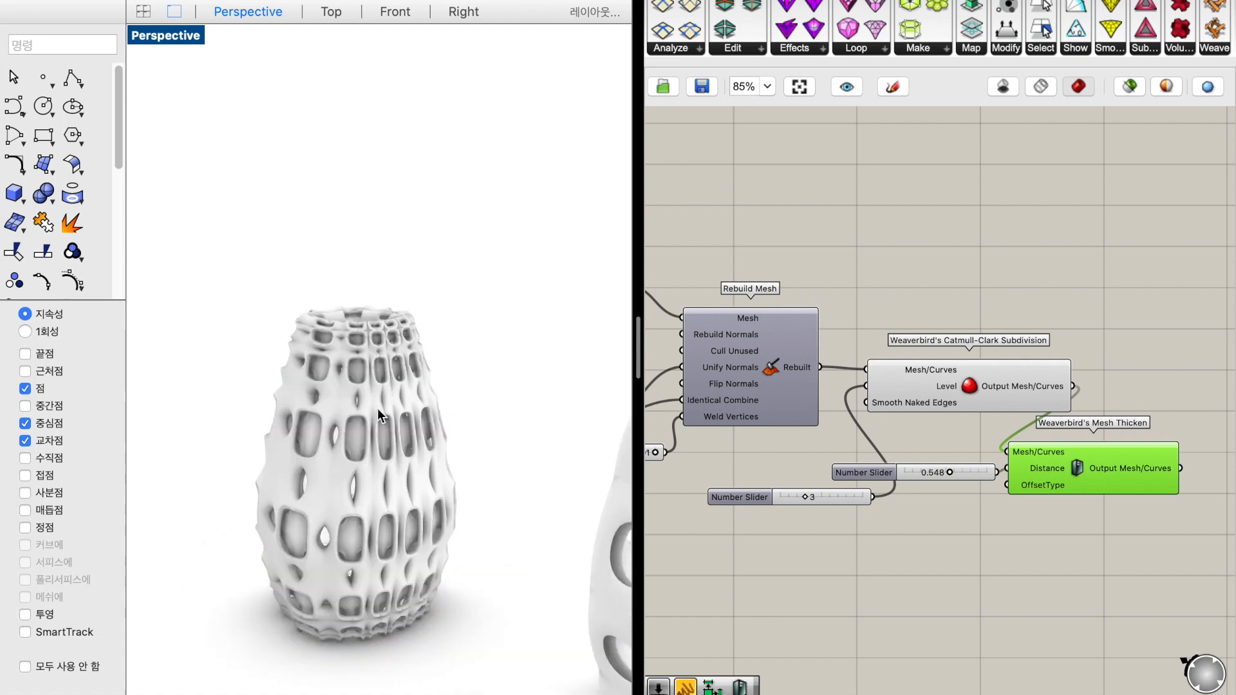
pyautogui.moveTo(335, 342); pyautogui.dragTo(337, 358, button='right')
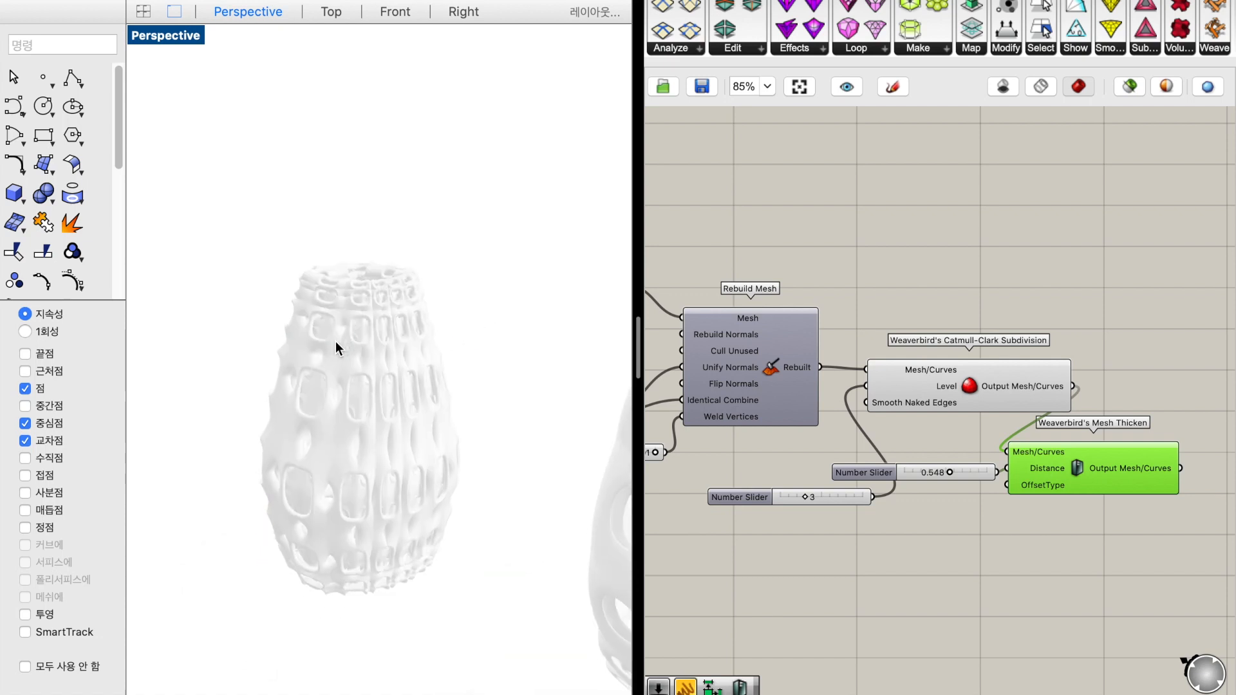
pyautogui.scroll(-5, 335, 342)
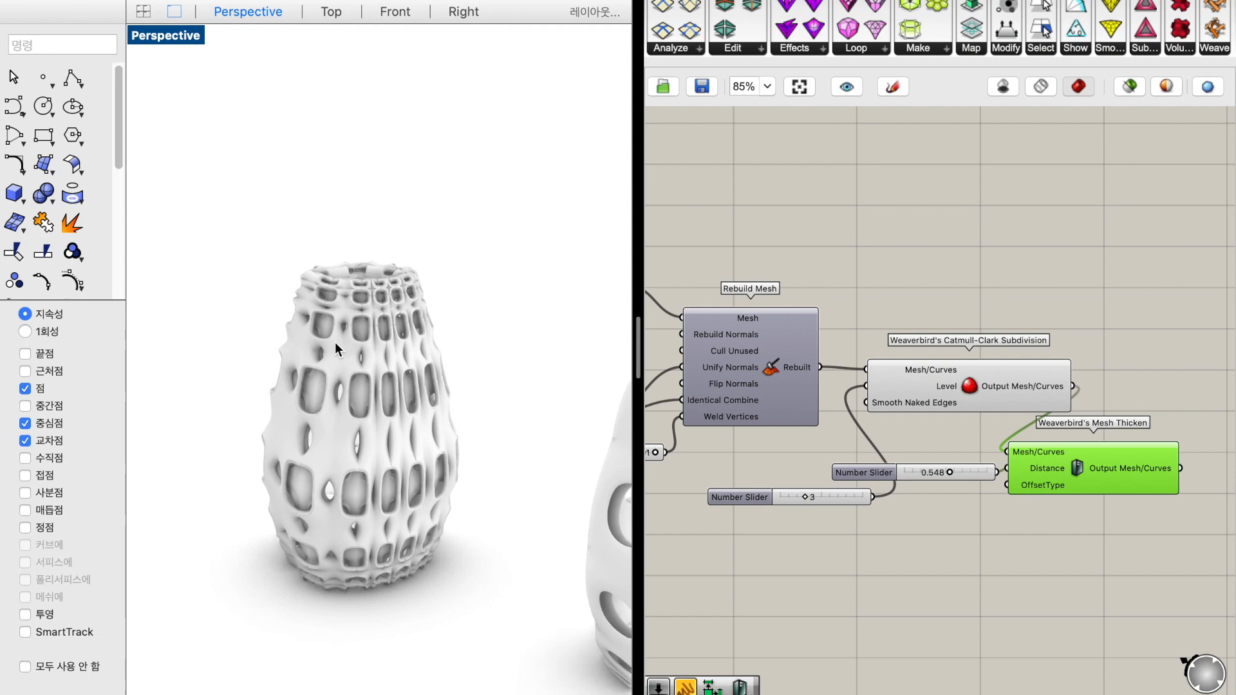
# Duplicate the two Curve parameters into the SS component's G0 and G1 inputs and move the I-WP output wires to its A output
pyautogui.click(807, 433)
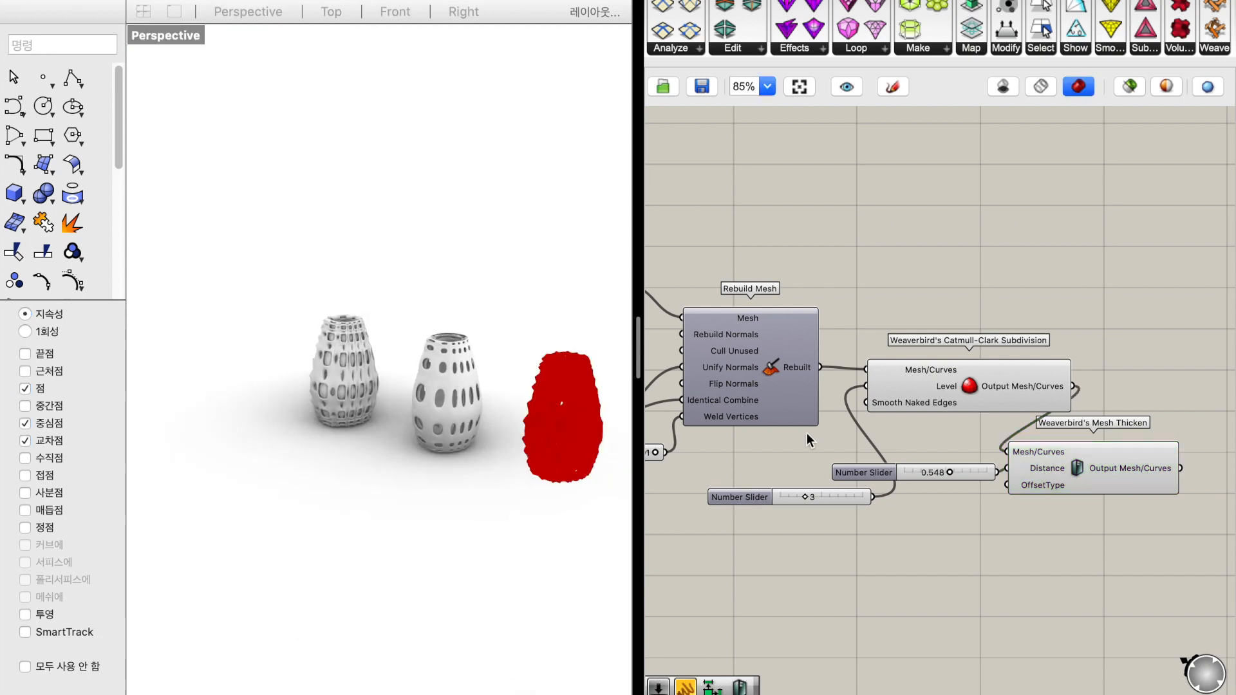
pyautogui.hscroll(-20, 806, 433)
pyautogui.hscroll(9, 806, 432)
pyautogui.scroll(-5, 806, 433)
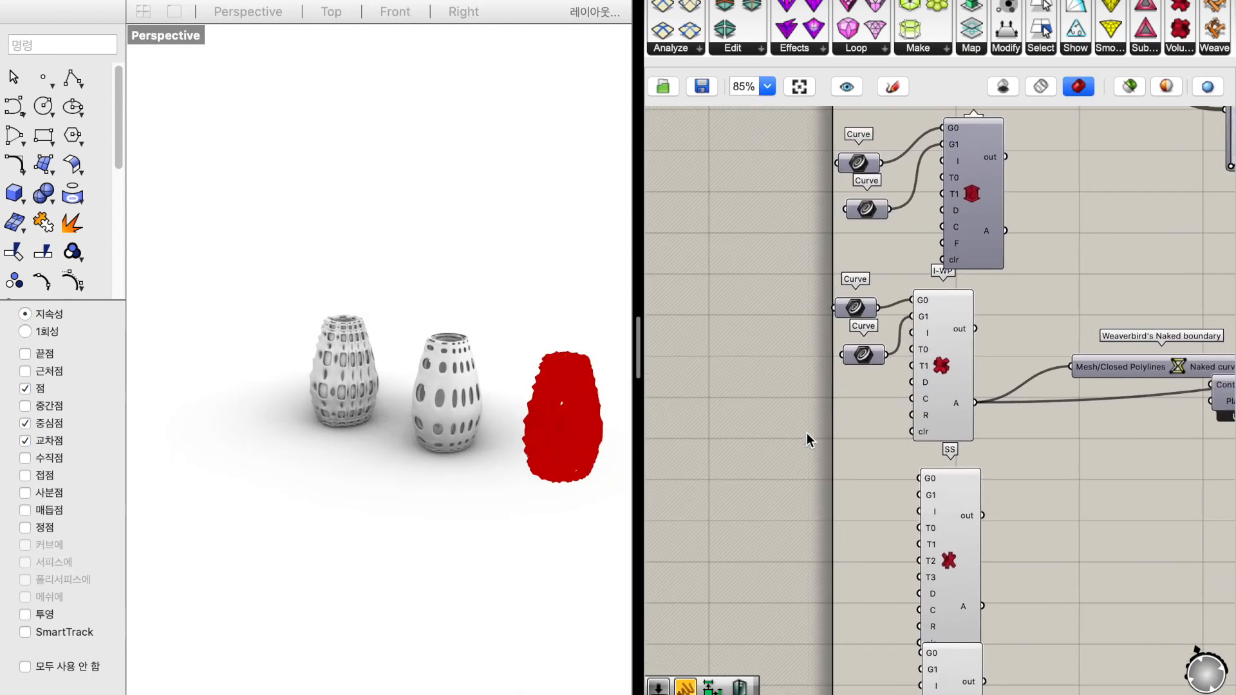
pyautogui.moveTo(860, 363); pyautogui.dragTo(803, 273)
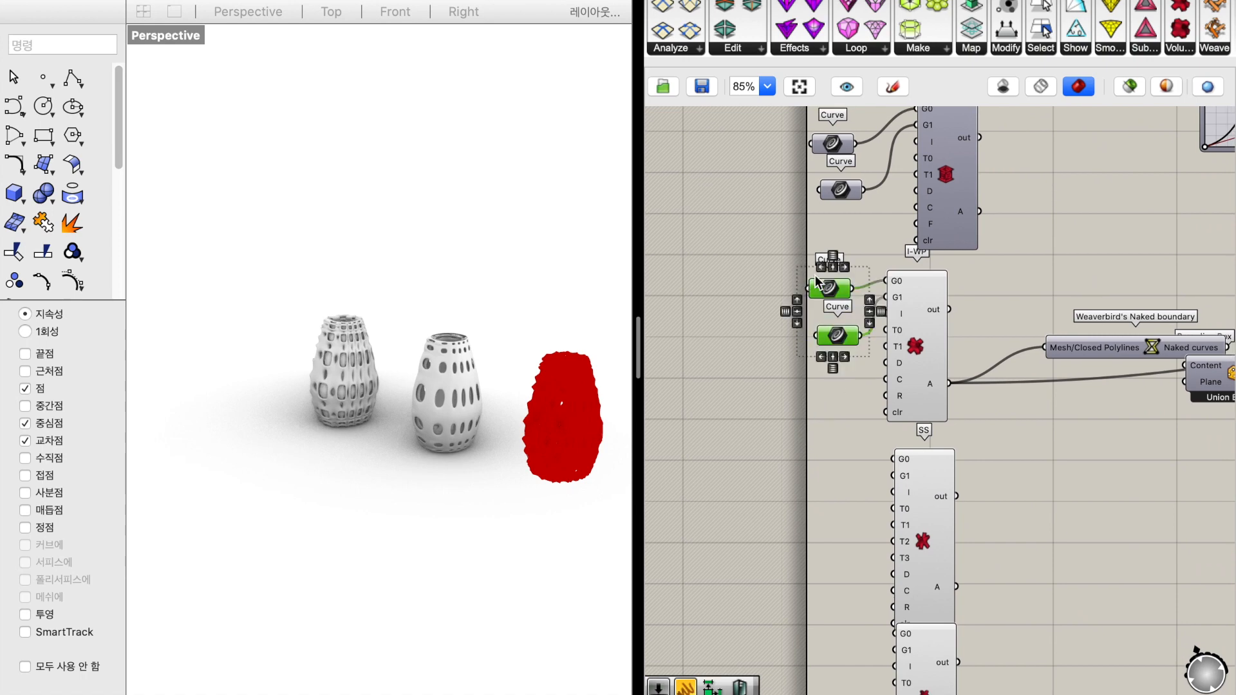
pyautogui.press('super+c')
pyautogui.press('super+v')
pyautogui.moveTo(856, 494); pyautogui.dragTo(871, 541)
pyautogui.click(1040, 481)
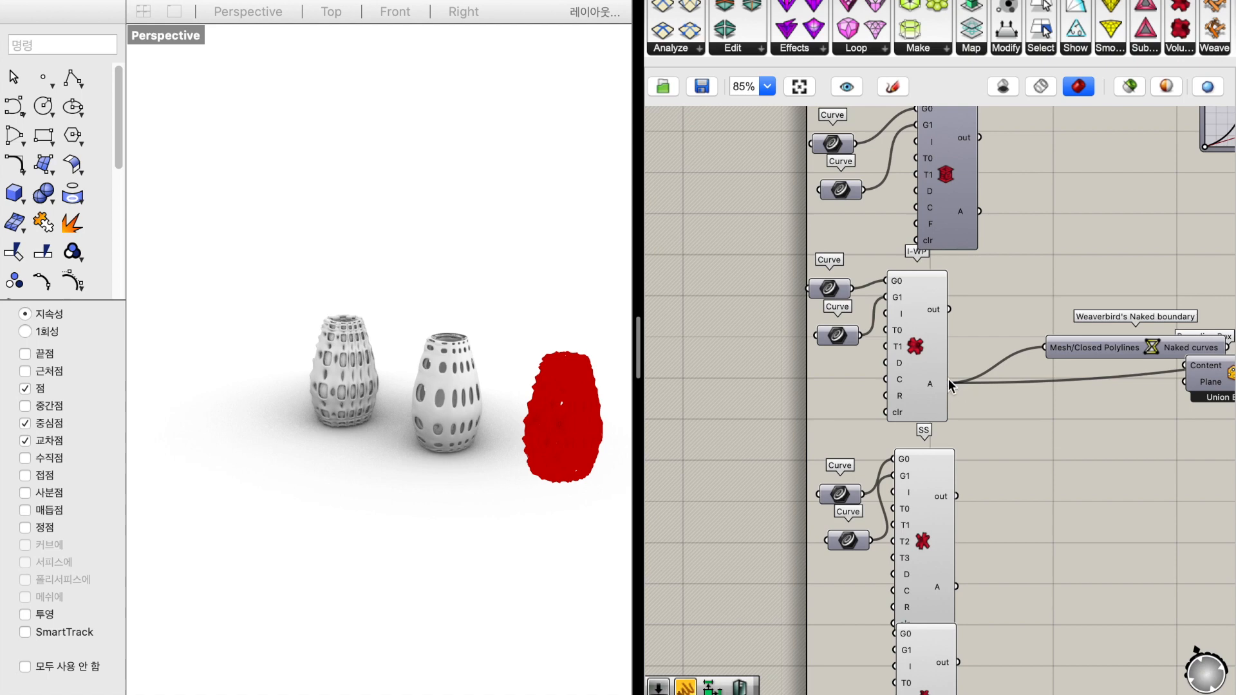
pyautogui.keyDown('ctrl'); pyautogui.keyDown('shift'); pyautogui.moveTo(950, 383); pyautogui.dragTo(960, 585); pyautogui.keyUp('shift'); pyautogui.keyUp('ctrl')
pyautogui.keyDown('ctrl'); pyautogui.keyDown('shift'); pyautogui.moveTo(1003, 610); pyautogui.dragTo(1006, 608); pyautogui.keyUp('shift'); pyautogui.keyUp('ctrl')
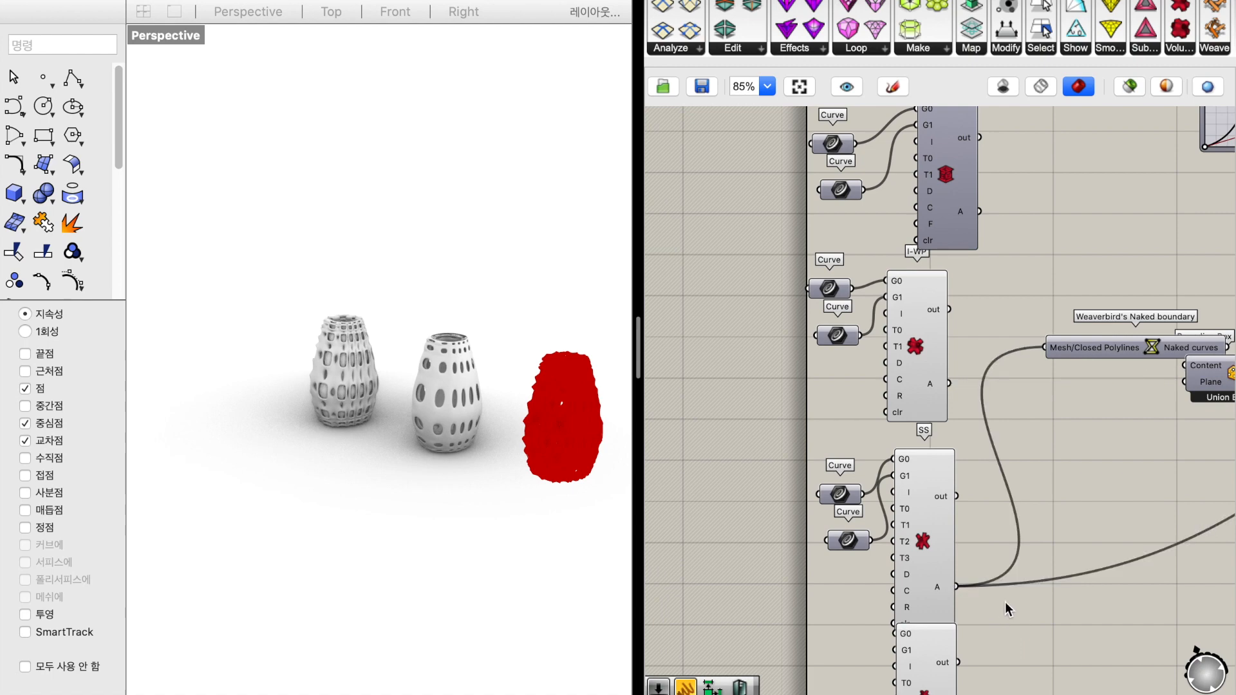
# Bake the Weaverbird's Mesh Thicken result of the SS vase onto the 기본값 layer with default attributes
pyautogui.hscroll(19, 1044, 500)
pyautogui.hscroll(3, 1044, 500)
pyautogui.click(1074, 481)
pyautogui.rightClick(1074, 482)
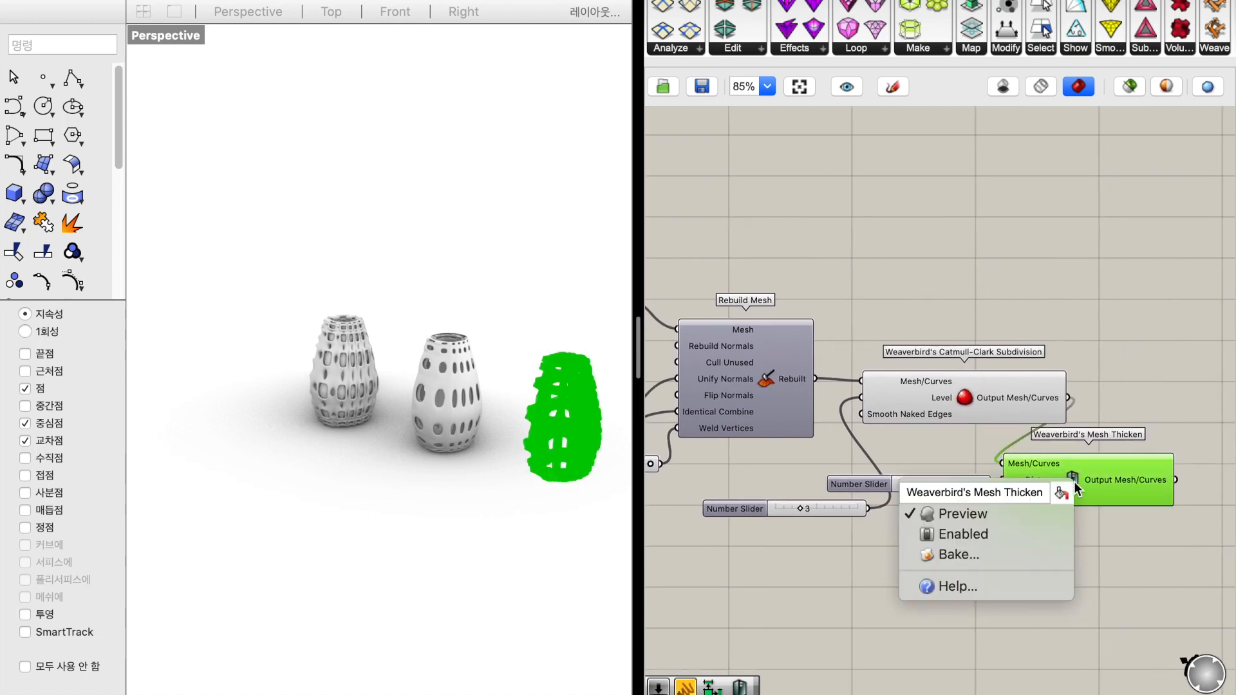
pyautogui.click(1039, 554)
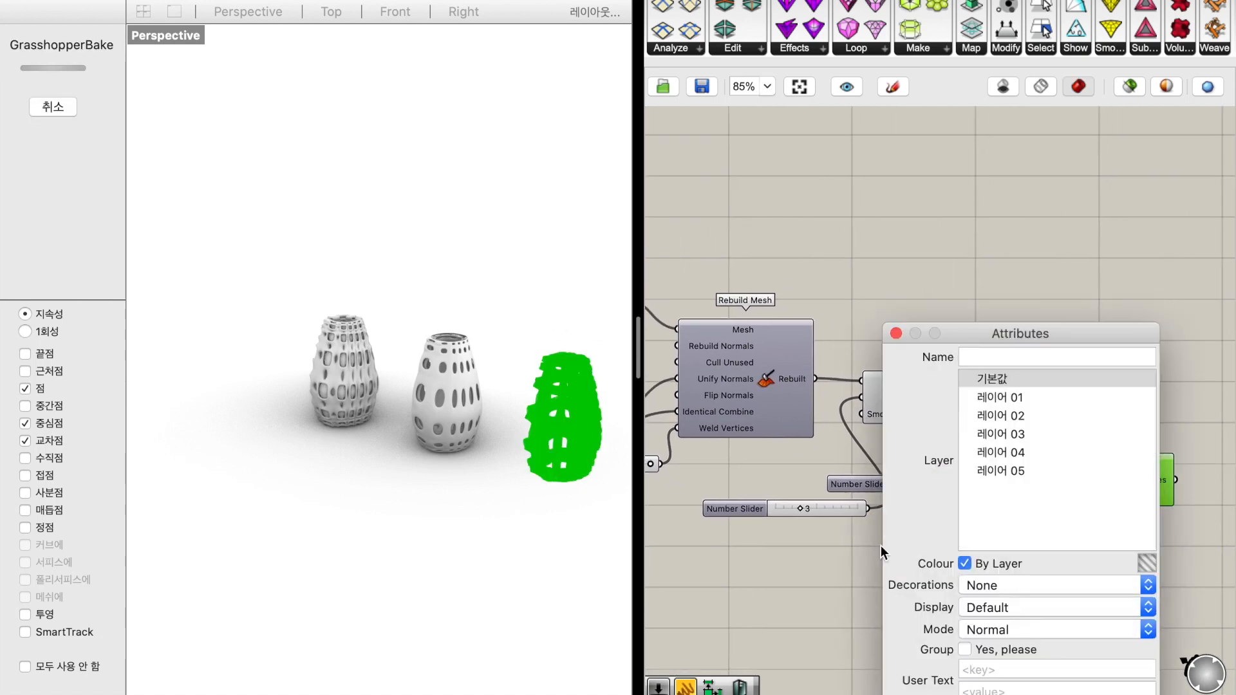
pyautogui.press('Return')
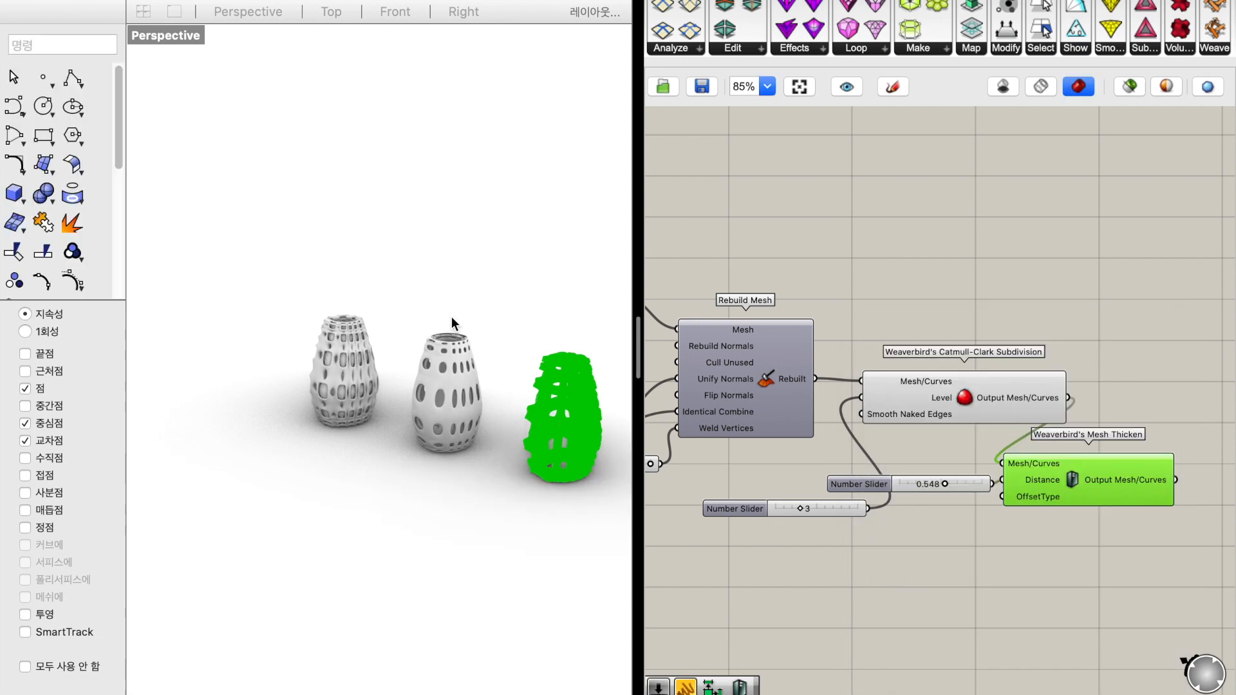
# Move the baked SS vase along the negative X direction, beyond the two earlier baked vases, and inspect it up close
pyautogui.click(505, 284)
pyautogui.moveTo(491, 270); pyautogui.dragTo(610, 517)
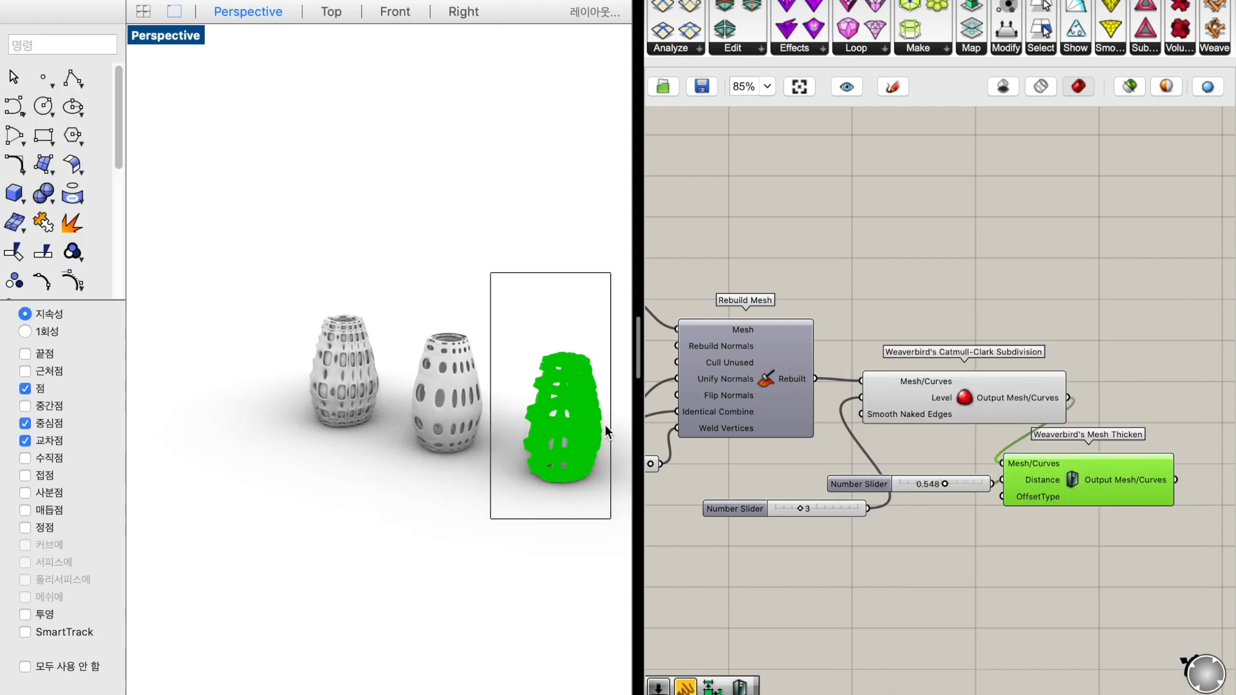
pyautogui.moveTo(621, 427); pyautogui.dragTo(256, 318)
pyautogui.press('alt')
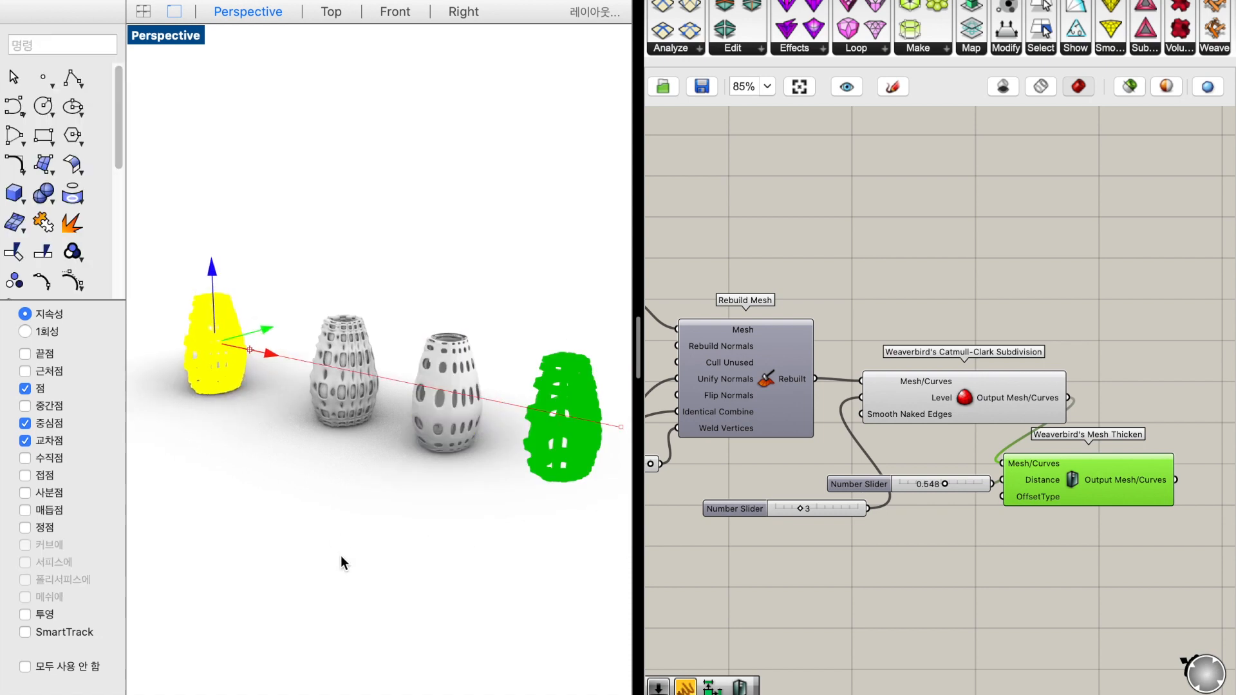
pyautogui.click(341, 555)
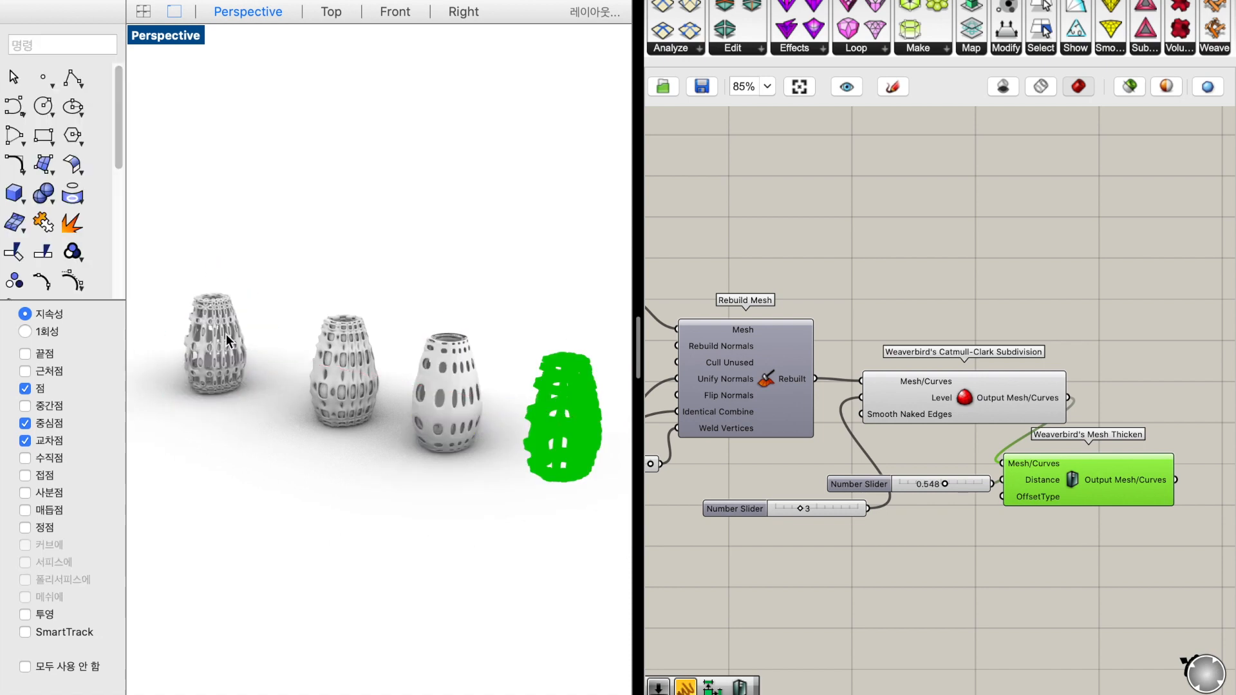
pyautogui.scroll(3, 227, 341)
pyautogui.click(229, 335)
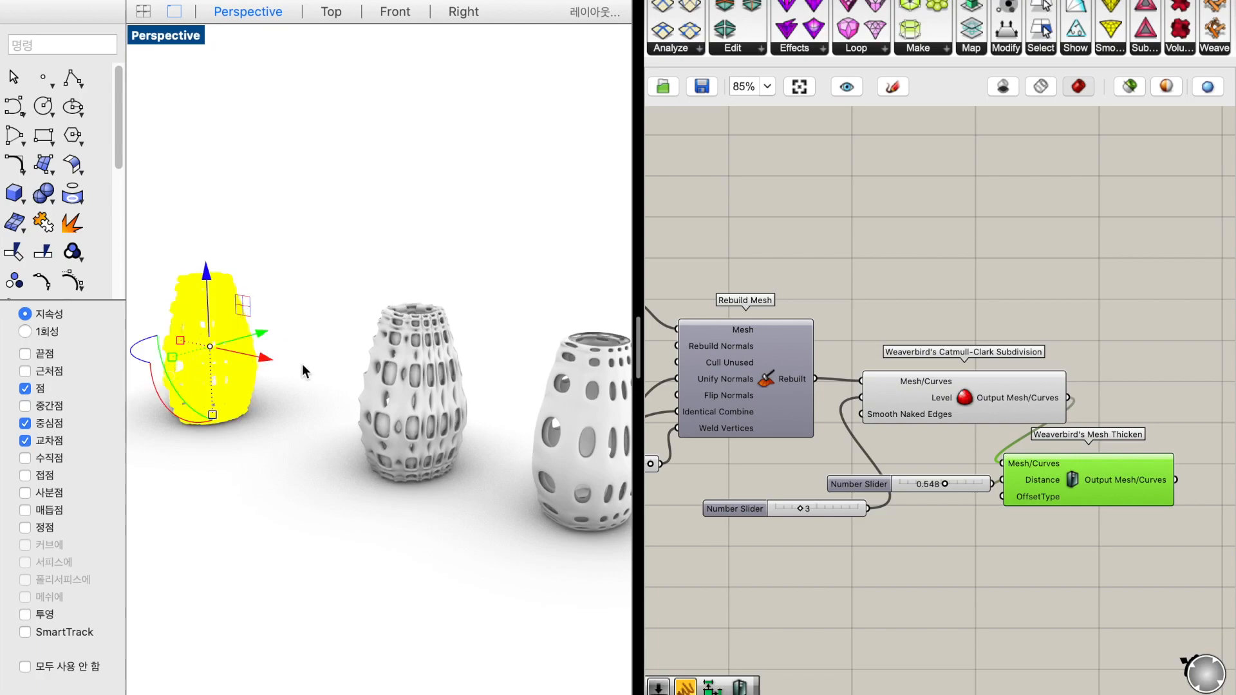
pyautogui.press('Escape')
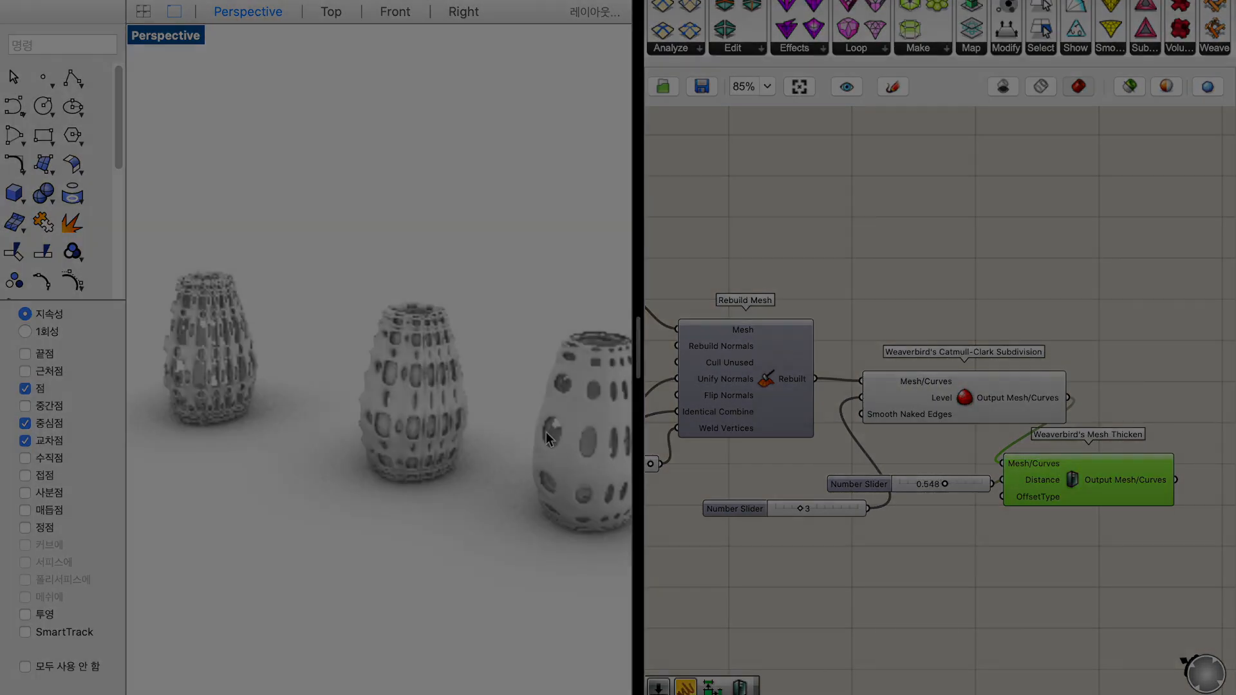